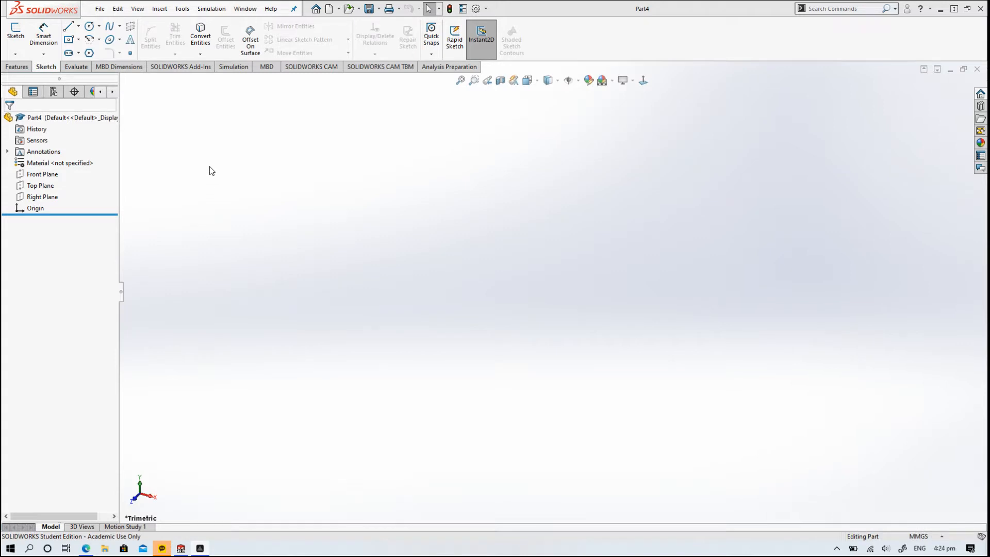
# Orient the view normal to the Top Plane and start a new 3D sketch
pyautogui.click(40, 186)
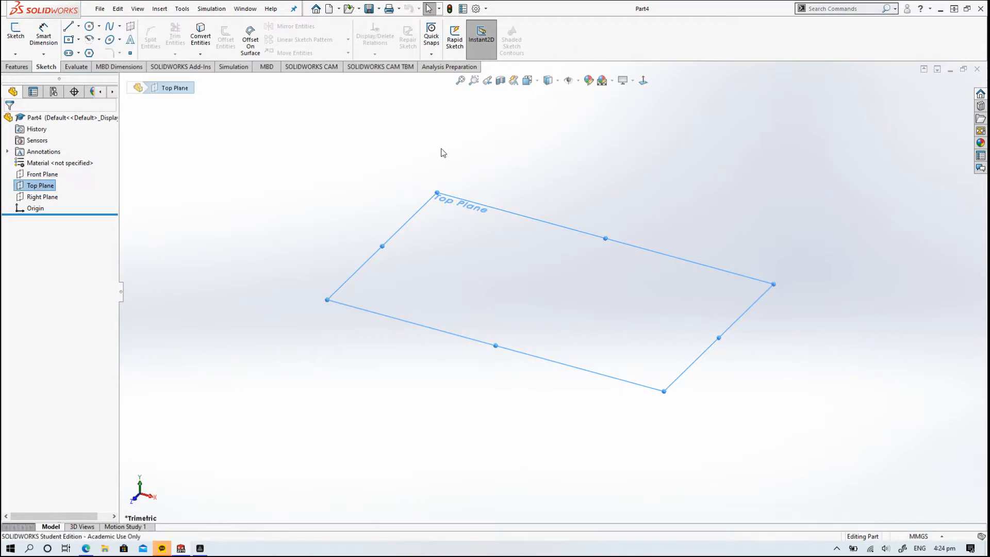
pyautogui.click(643, 81)
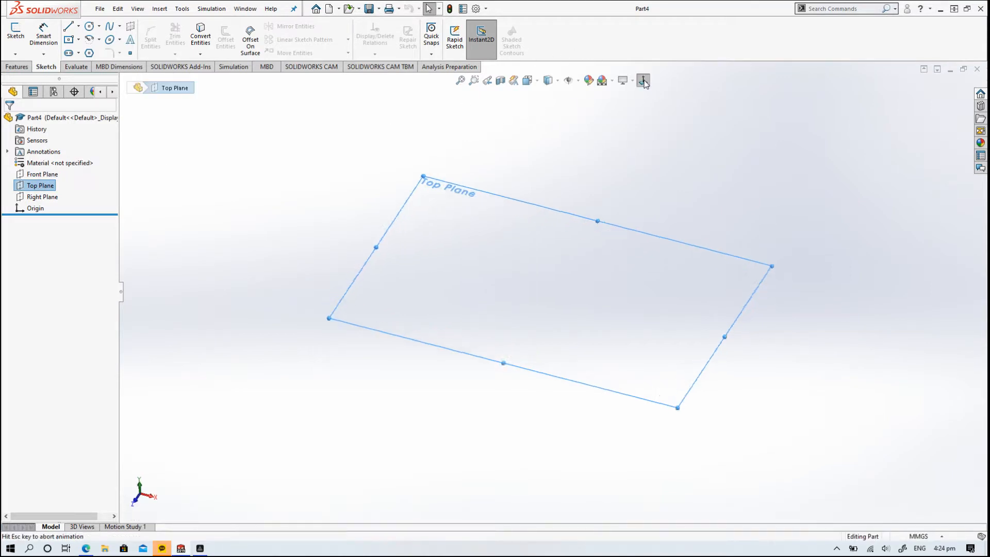
pyautogui.click(15, 53)
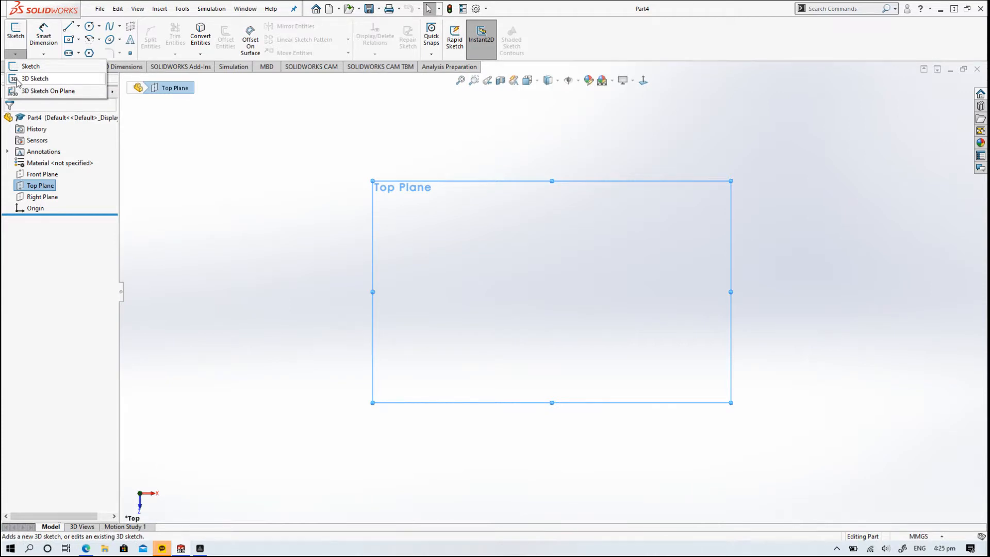
pyautogui.click(31, 79)
# Sketch a centerpoint arc of about 51 mm radius around the origin, starting on the positive X side and sweeping through the positive Z side
pyautogui.click(89, 40)
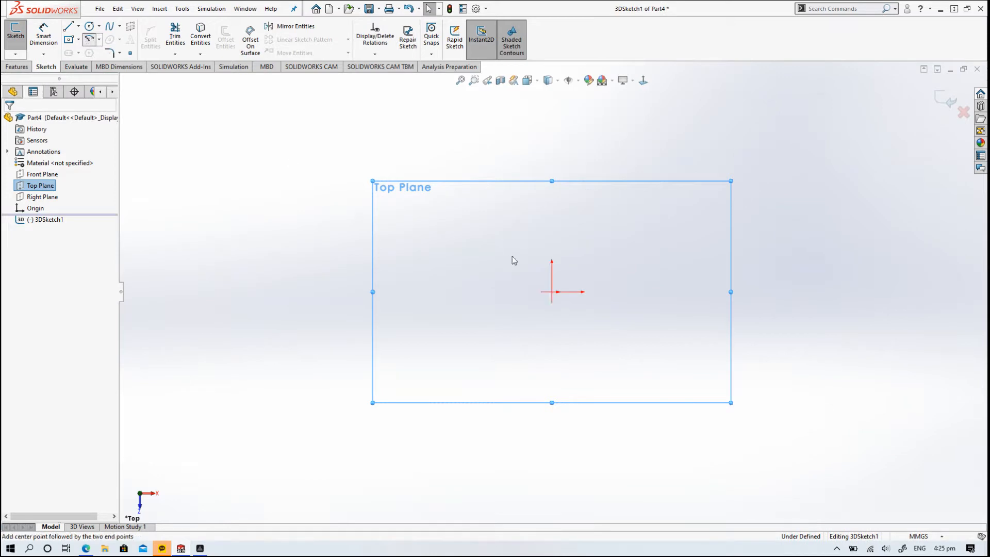
pyautogui.click(552, 292)
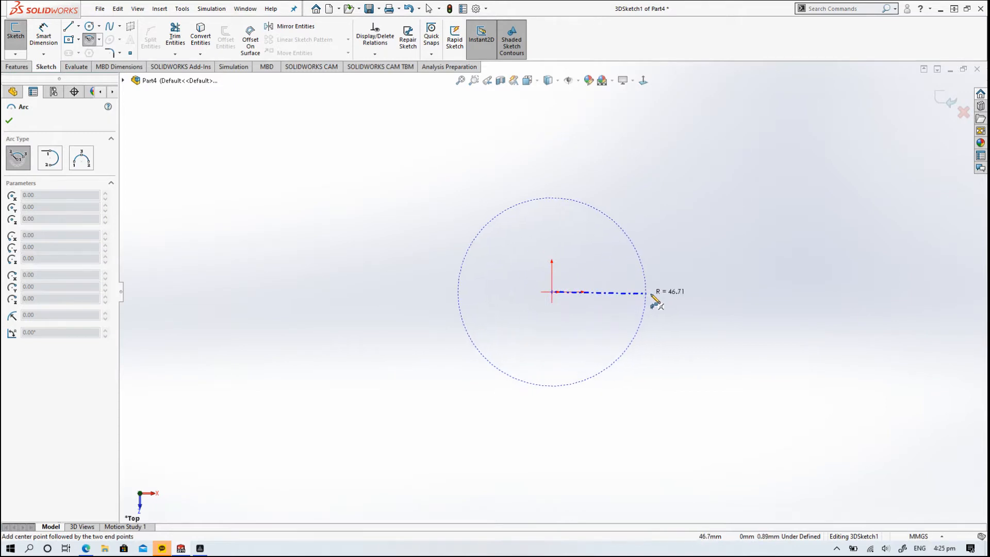
pyautogui.click(656, 292)
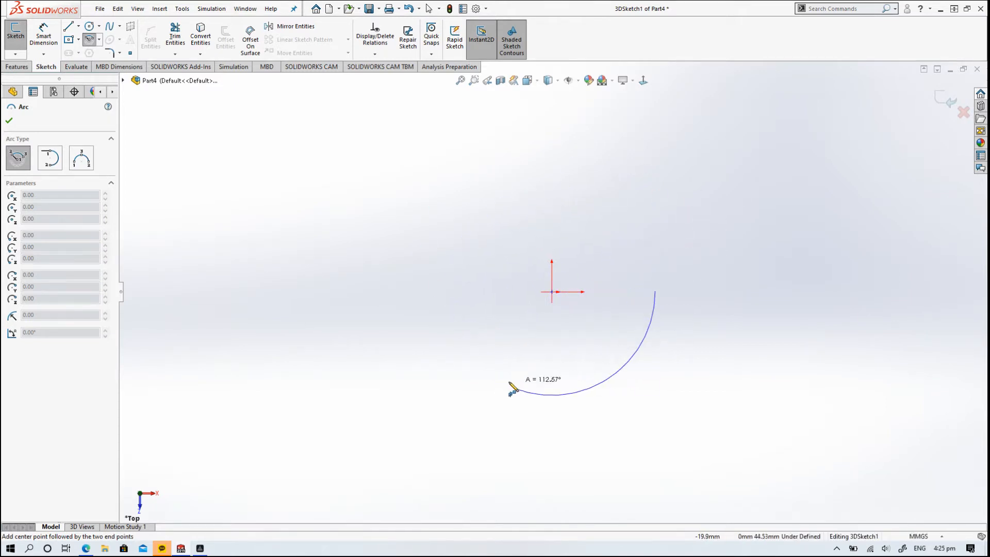
pyautogui.click(492, 377)
pyautogui.press('Escape')
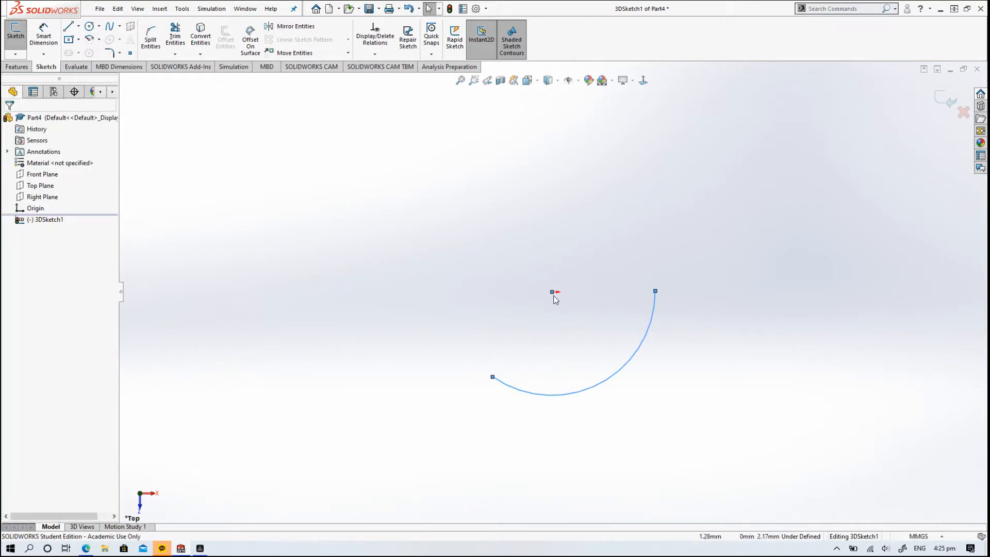
# Add an Along X relation between the arc's center point and its start point
pyautogui.click(552, 292)
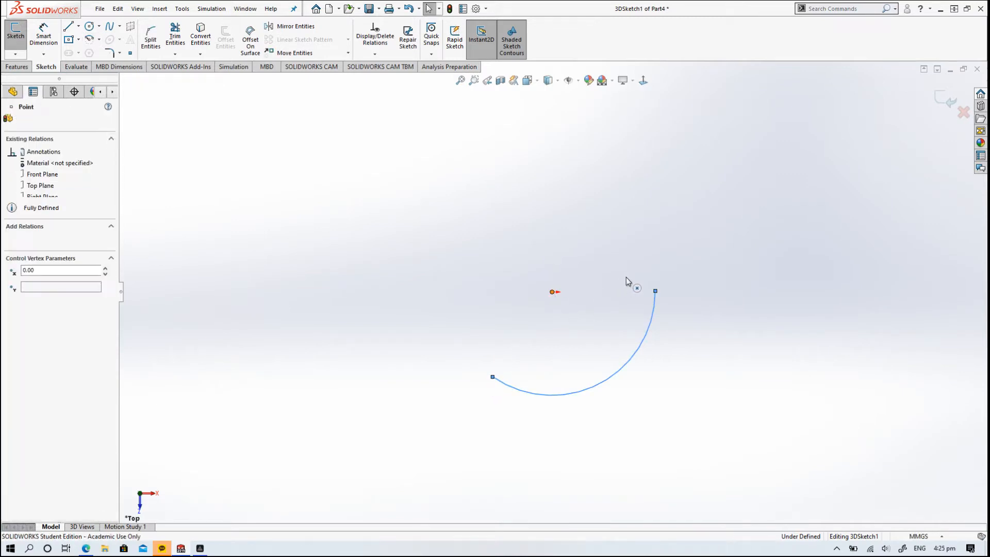
pyautogui.keyDown('ctrl'); pyautogui.click(655, 291); pyautogui.keyUp('ctrl')
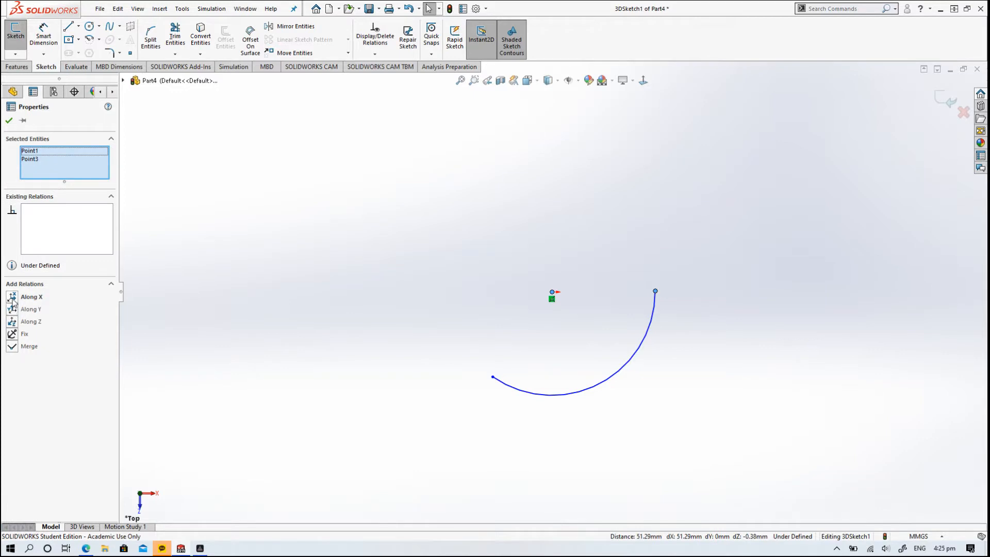
pyautogui.click(12, 297)
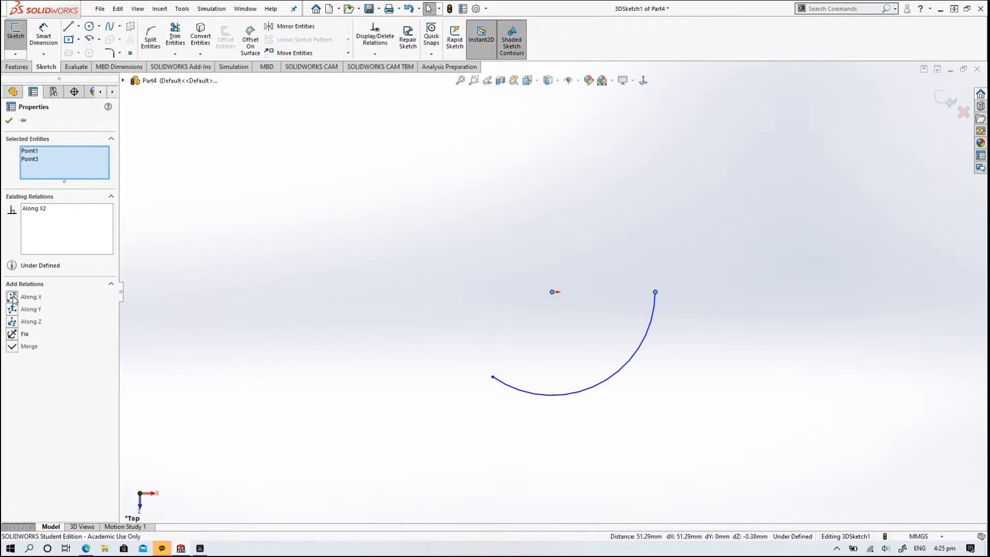
pyautogui.click(8, 122)
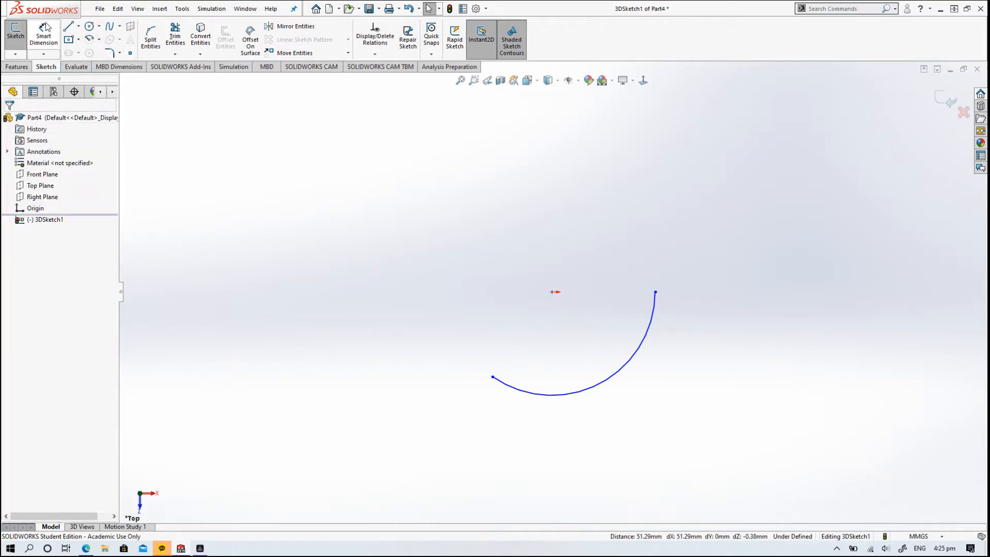
# Dimension the arc's radius as 13.75 mm
pyautogui.click(56, 36)
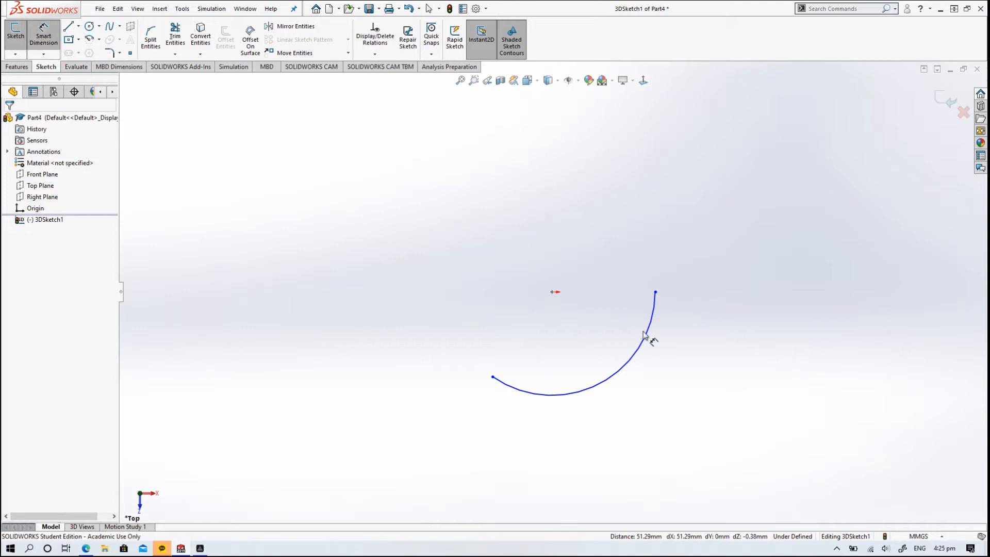
pyautogui.click(660, 339)
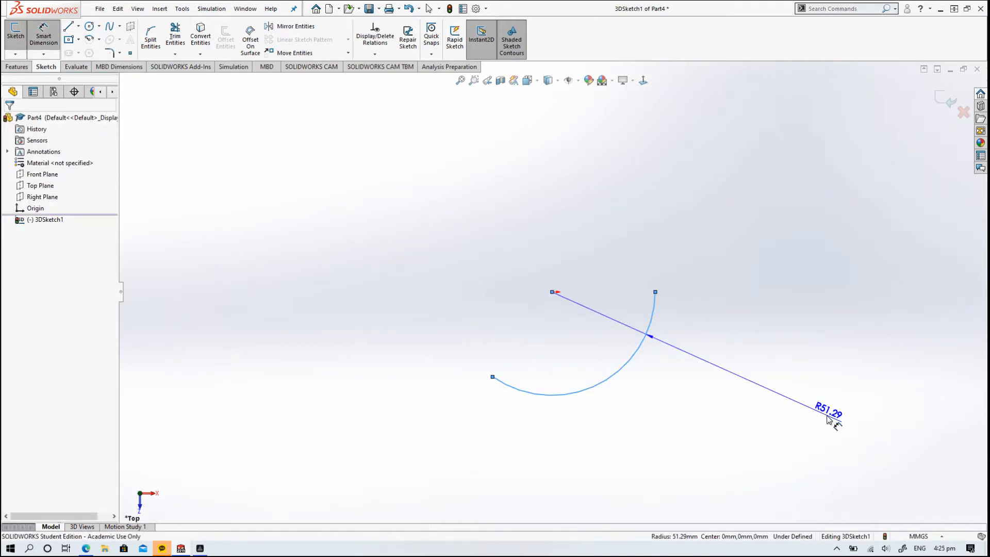
pyautogui.click(828, 419)
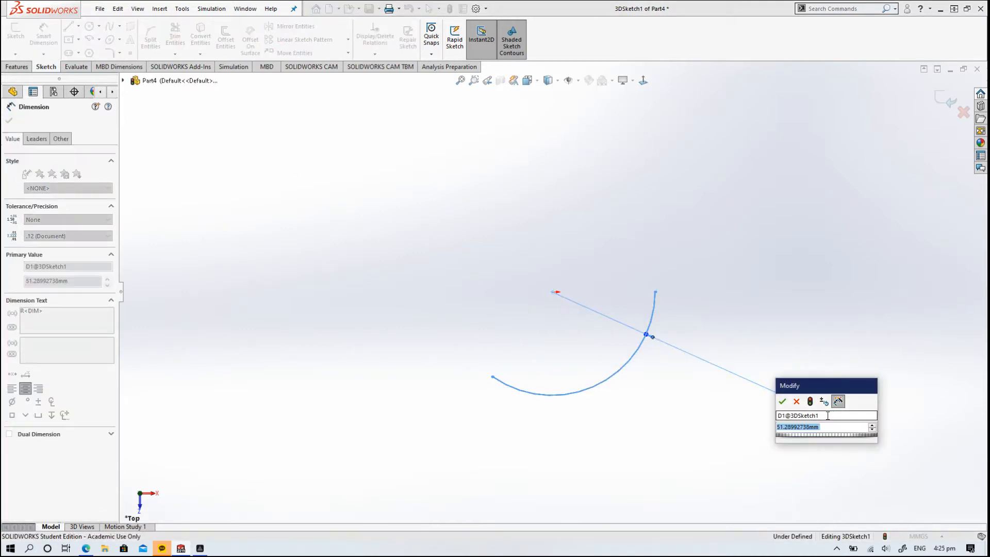
pyautogui.write('13.')
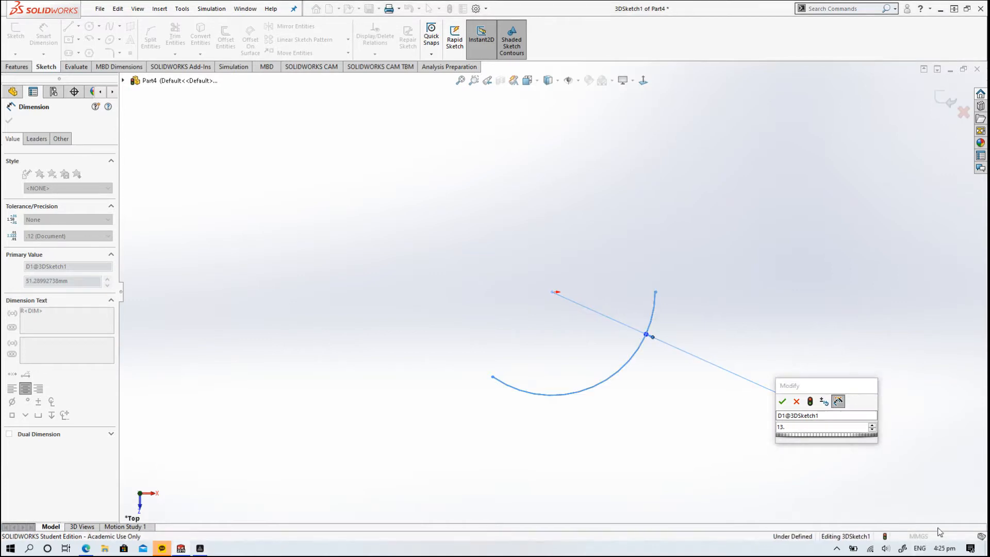
pyautogui.click(817, 428)
pyautogui.write('75')
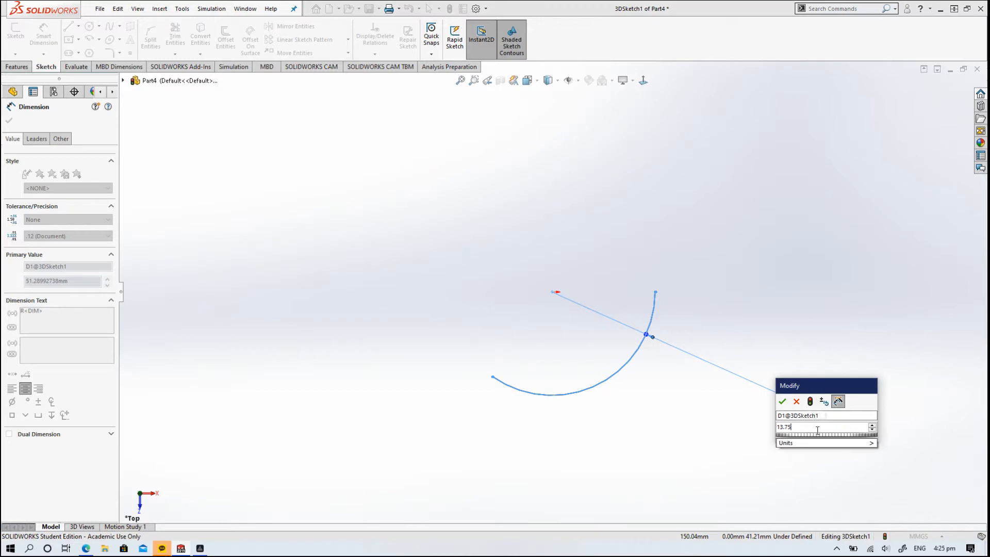
pyautogui.press('Return')
pyautogui.scroll(2, 552, 335)
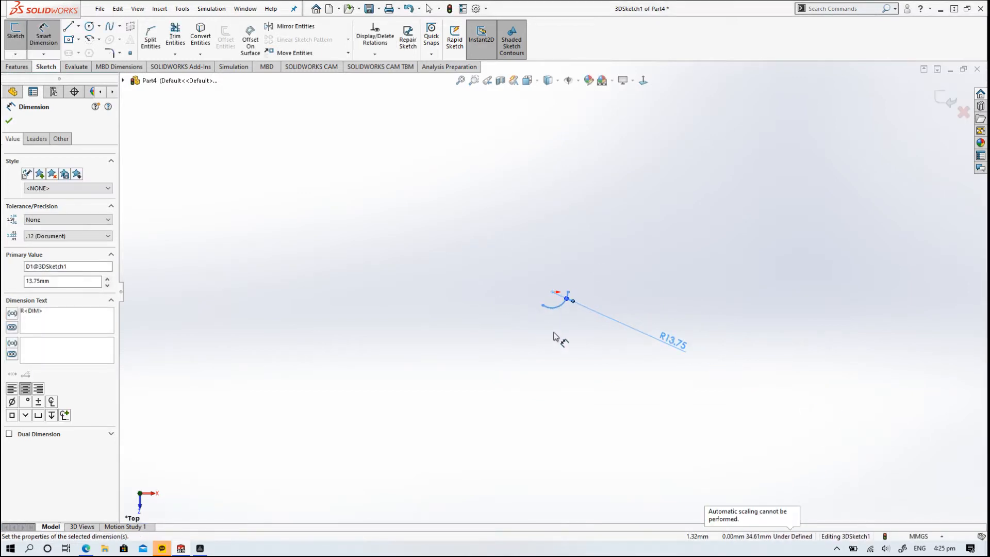
pyautogui.scroll(-9, 553, 335)
pyautogui.scroll(5, 552, 226)
pyautogui.scroll(-3, 536, 176)
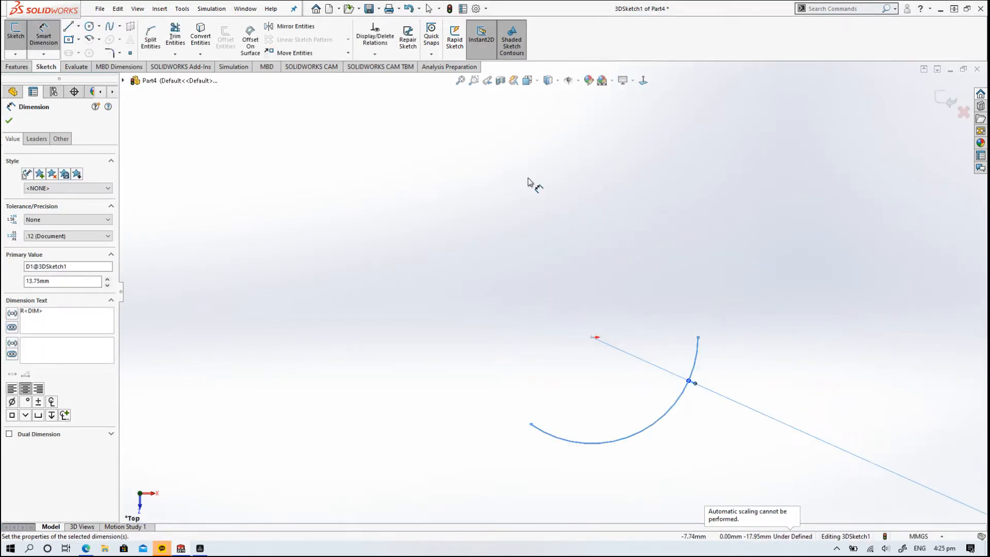
pyautogui.press('Escape')
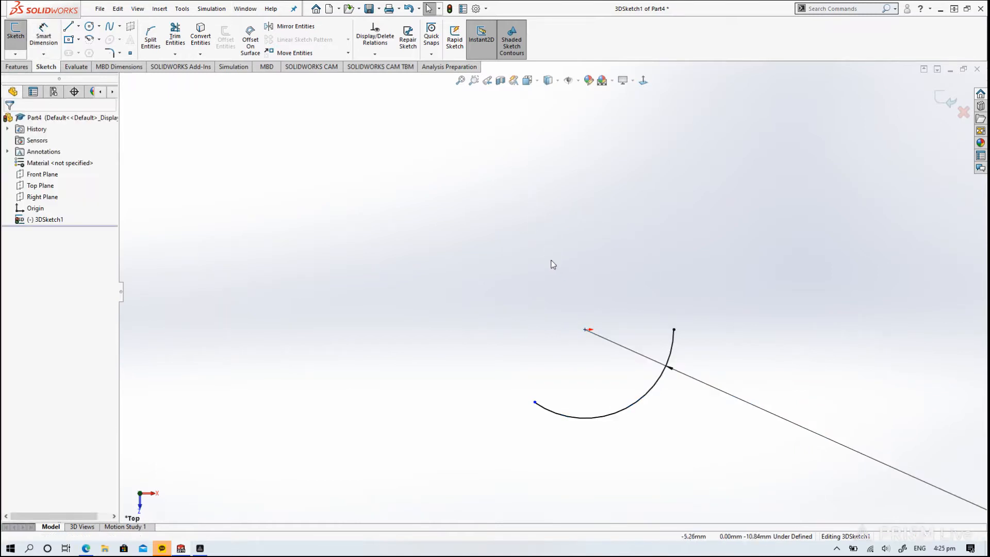
# Draw a centerline about 75 mm long from the arc's start point along negative X, passing through the origin
pyautogui.click(79, 25)
pyautogui.click(92, 52)
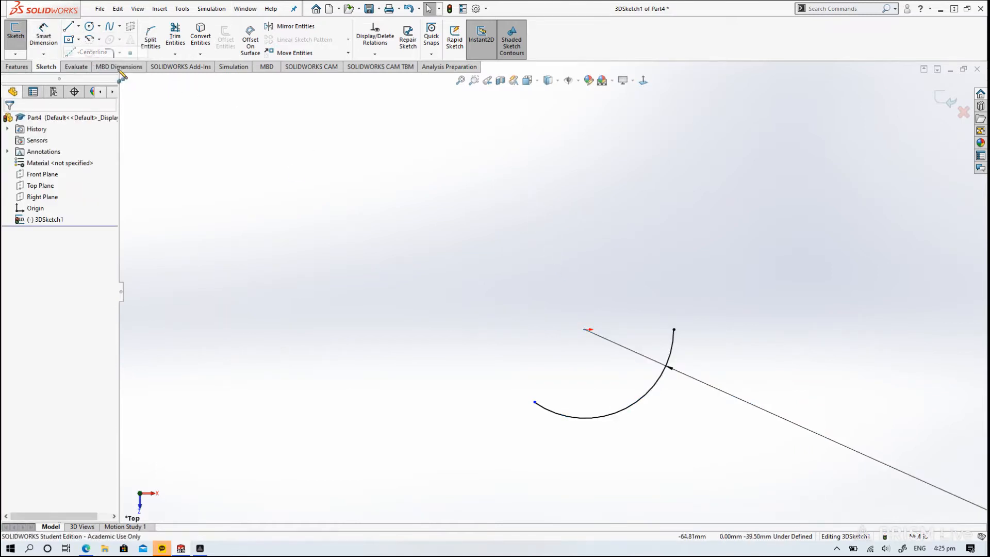
pyautogui.click(673, 330)
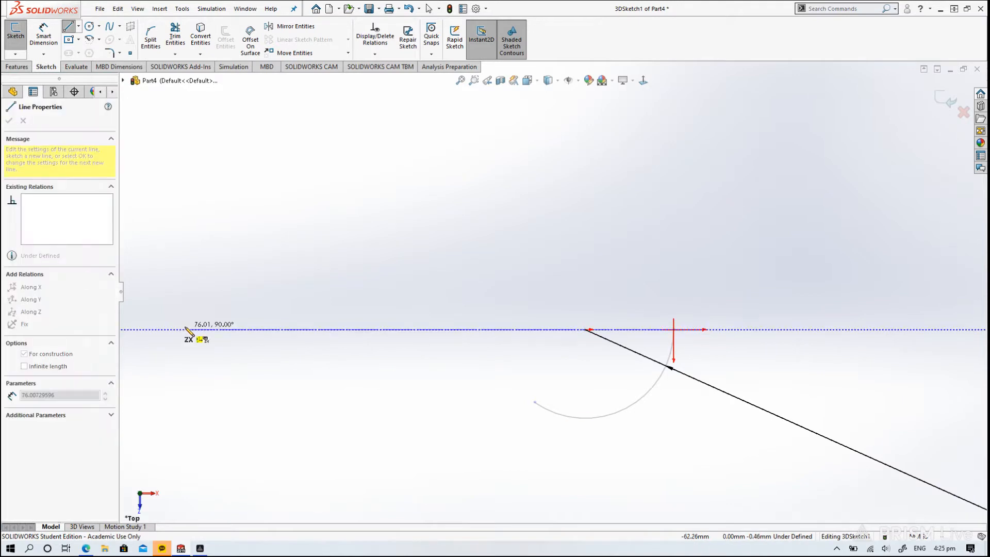
pyautogui.click(190, 329)
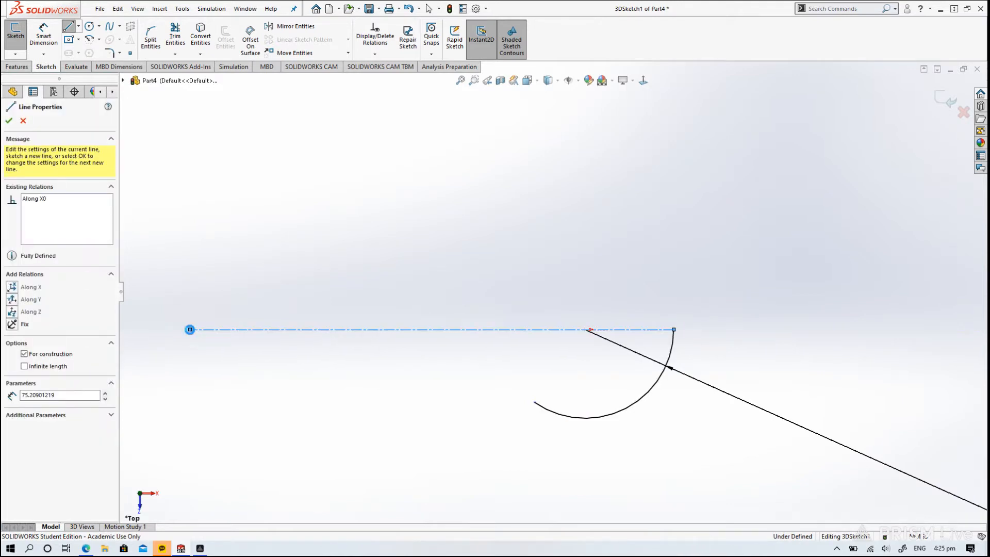
pyautogui.press('Escape')
# Sketch a solid line parallel to X below the long centerline, between its far end and the arc
pyautogui.scroll(2, 433, 347)
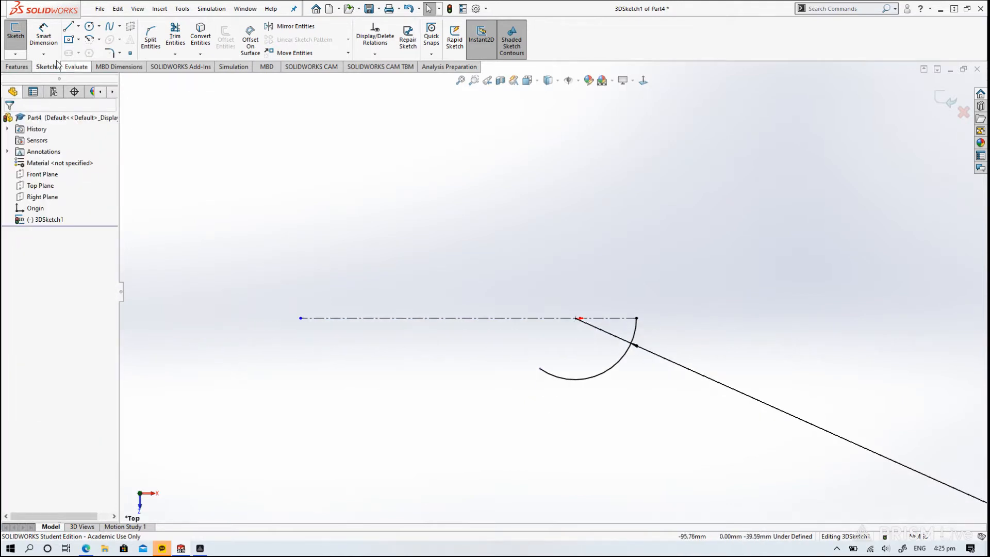
pyautogui.click(68, 26)
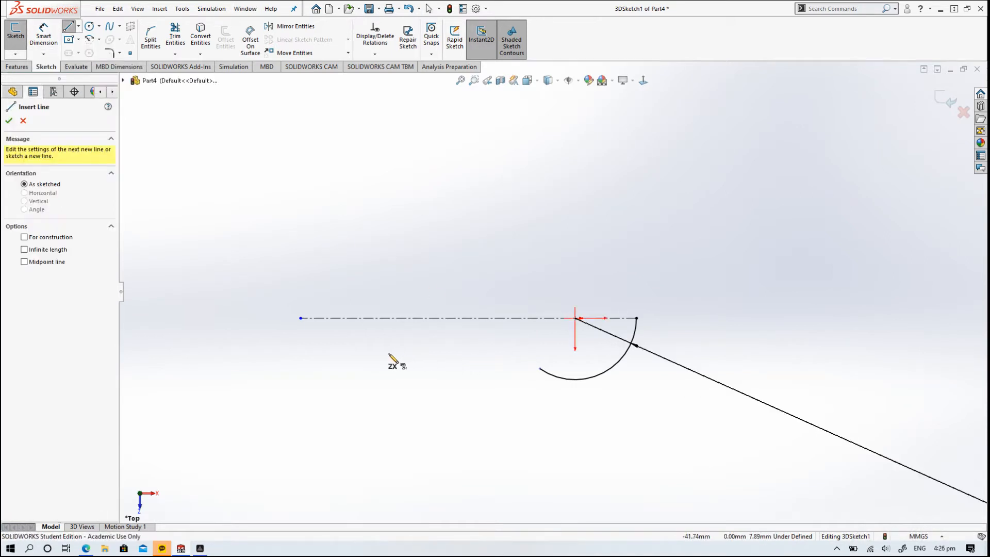
pyautogui.click(389, 354)
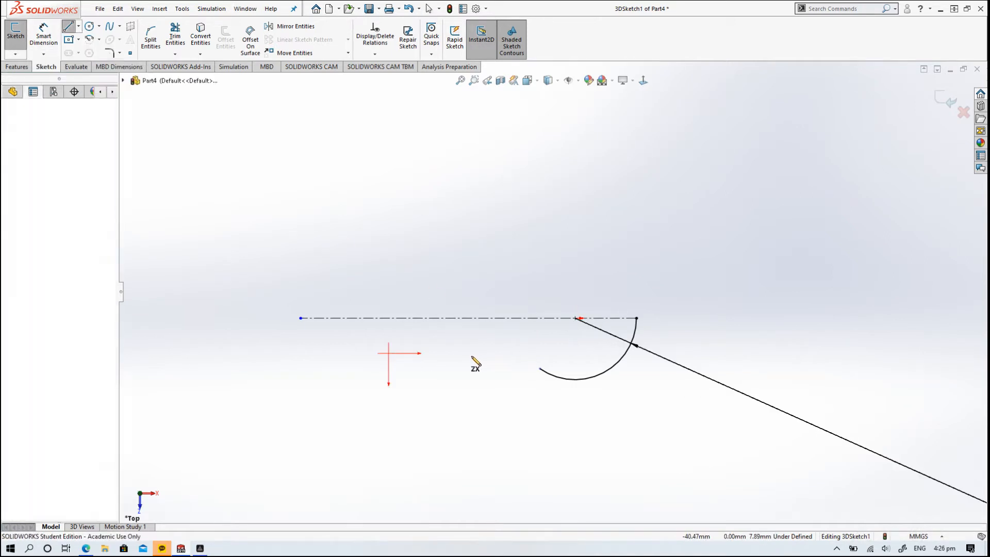
pyautogui.click(510, 354)
pyautogui.press('Escape')
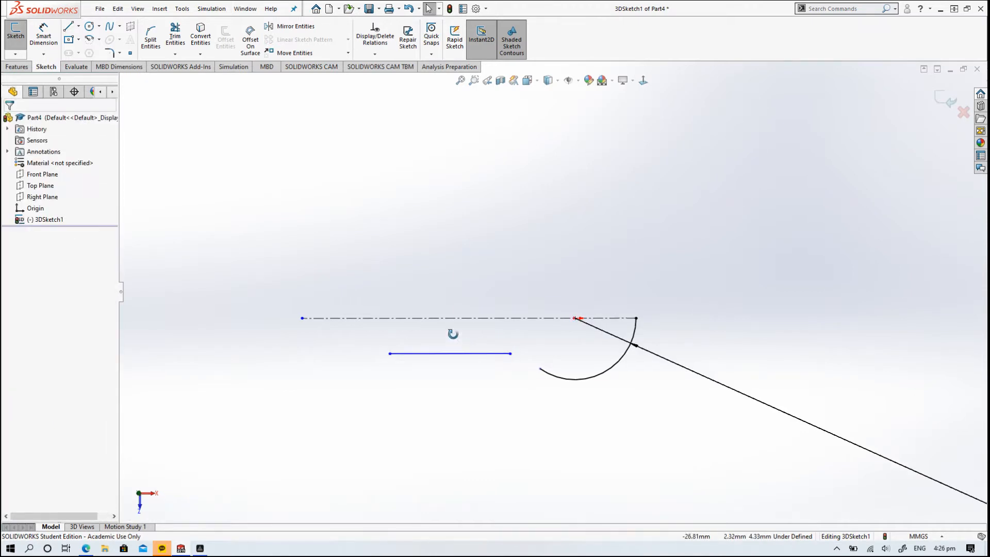
# Draw a centerline about 7.9 mm long along Z from the solid line's far end to the long centerline
pyautogui.moveTo(452, 334)
pyautogui.mouseDown(button='middle')
pyautogui.moveTo(457, 310)
pyautogui.moveTo(456, 324)
pyautogui.mouseUp(button='middle')
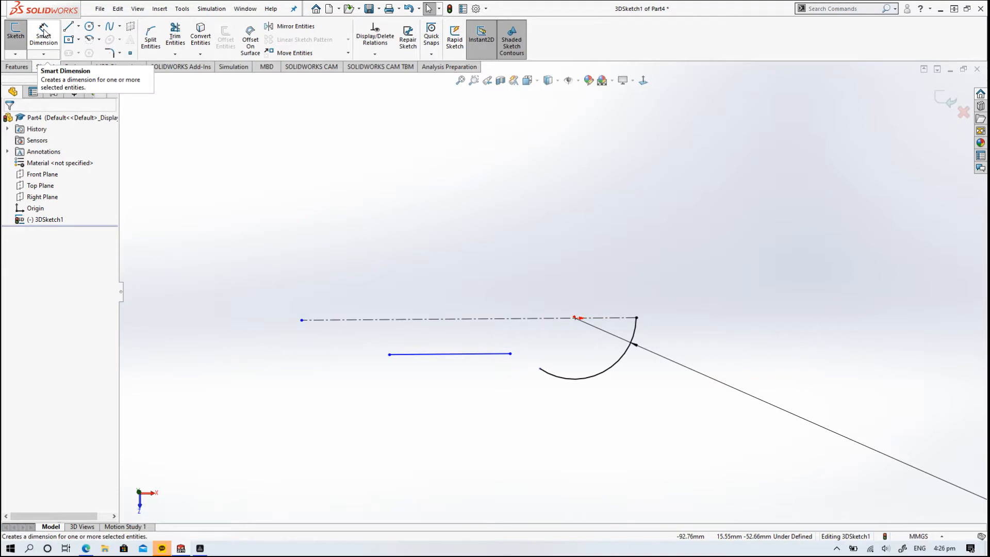
pyautogui.click(78, 26)
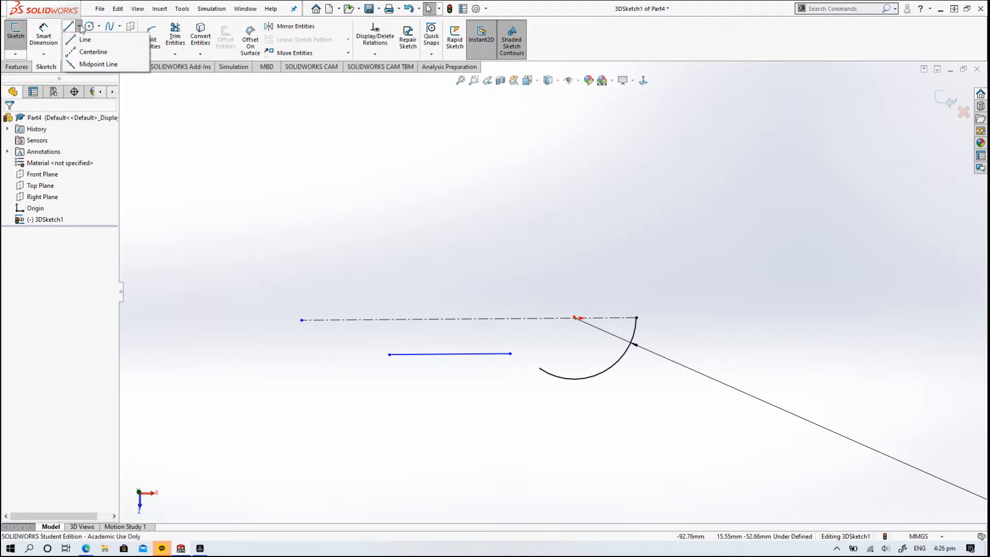
pyautogui.click(92, 51)
pyautogui.click(389, 354)
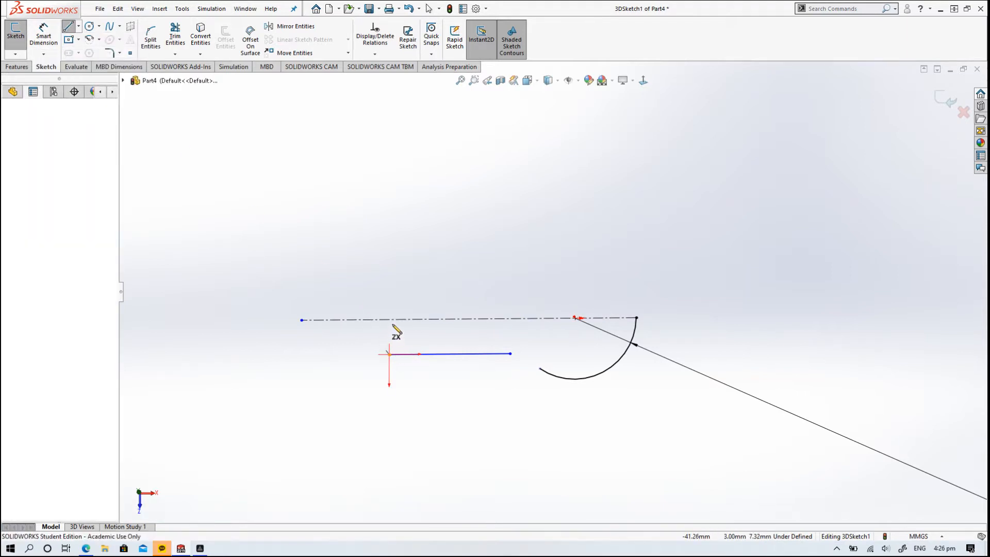
pyautogui.click(391, 320)
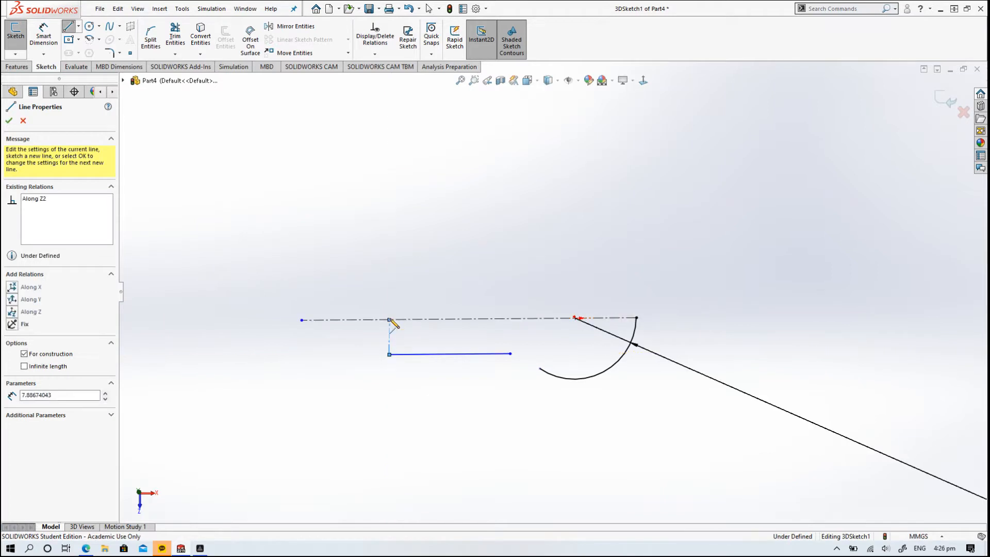
pyautogui.press('Escape')
# Add a Perpendicular relation between the solid line and the short centerline
pyautogui.moveTo(416, 338); pyautogui.dragTo(398, 332, button='middle')
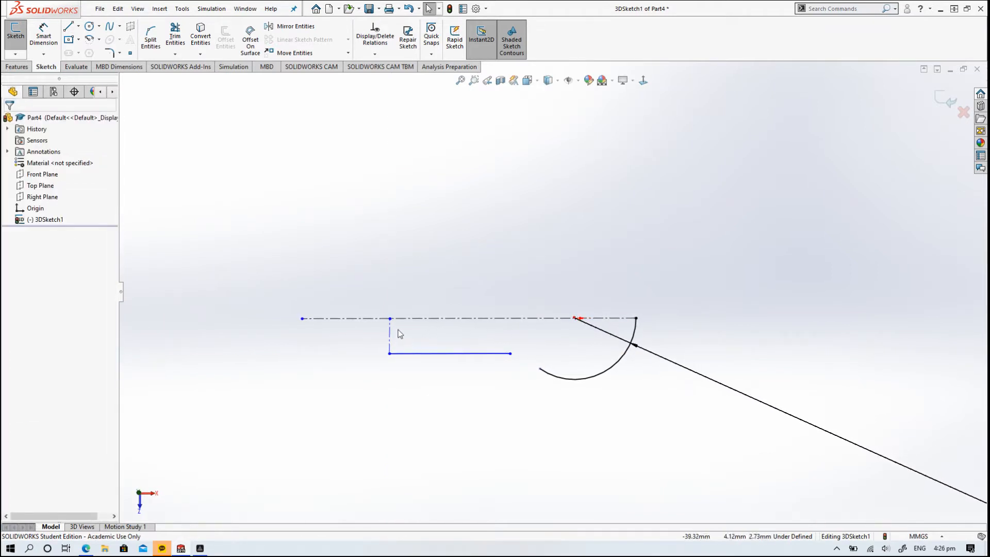
pyautogui.click(422, 353)
pyautogui.keyDown('ctrl'); pyautogui.click(390, 338); pyautogui.keyUp('ctrl')
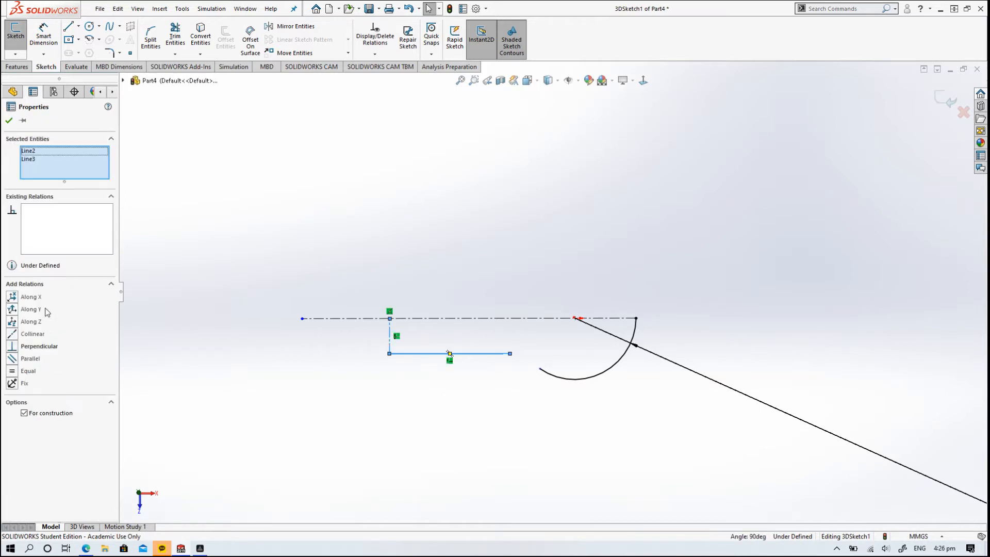
pyautogui.click(12, 347)
pyautogui.click(354, 339)
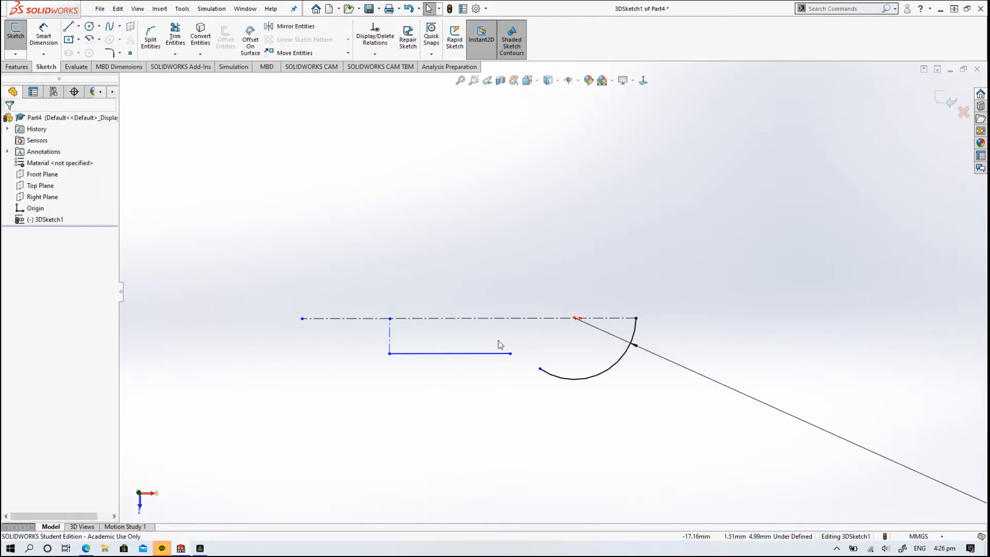
# Add a Perpendicular relation between the short centerline and the long centerline
pyautogui.click(391, 332)
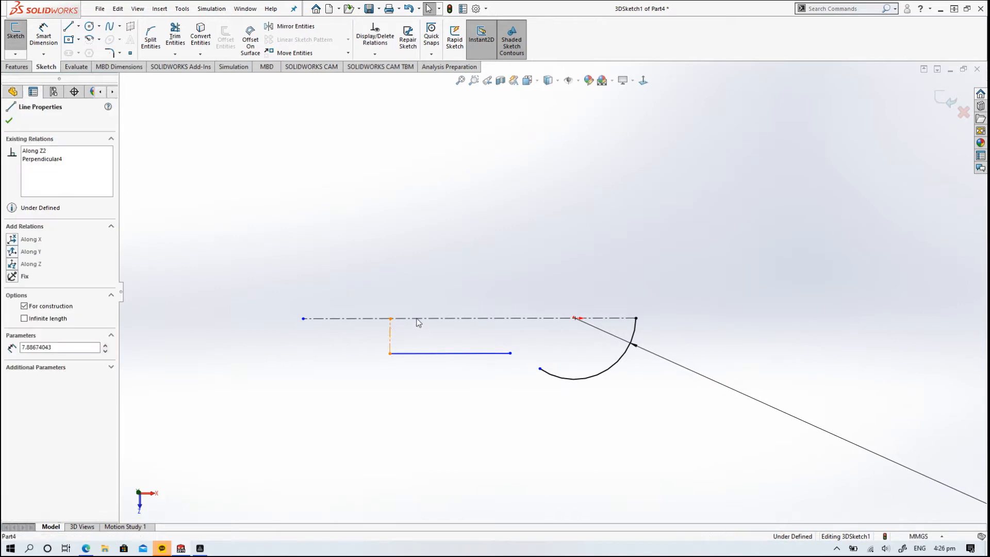
pyautogui.keyDown('ctrl'); pyautogui.click(386, 318); pyautogui.keyUp('ctrl')
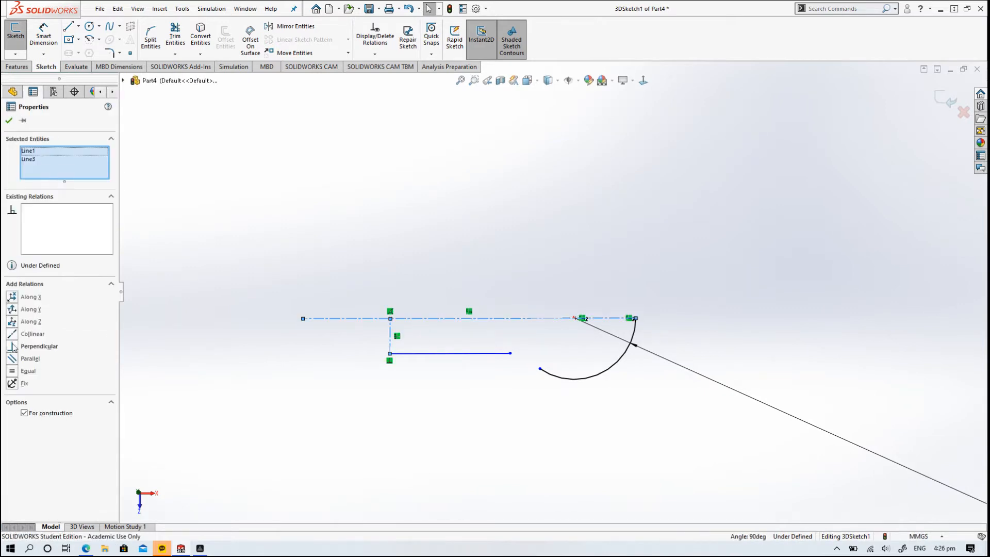
pyautogui.click(12, 346)
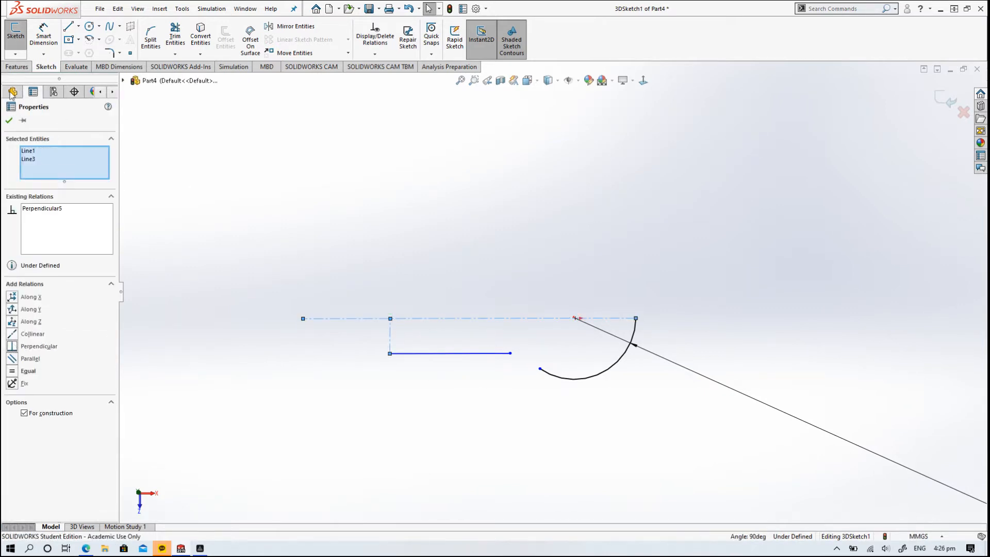
pyautogui.click(9, 120)
# Dimension the distance from the solid line's far end to the long centerline as 9 mm
pyautogui.scroll(-3, 402, 315)
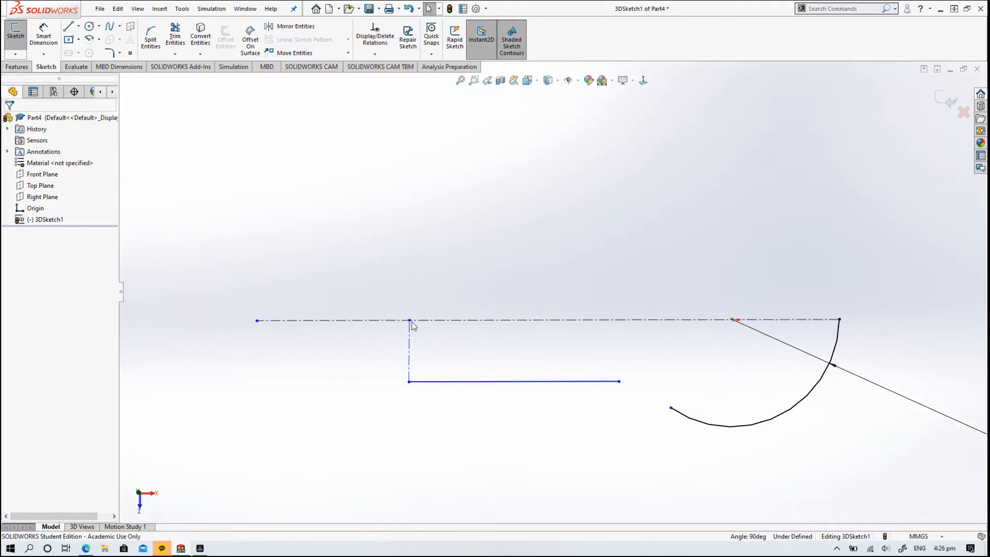
pyautogui.click(45, 35)
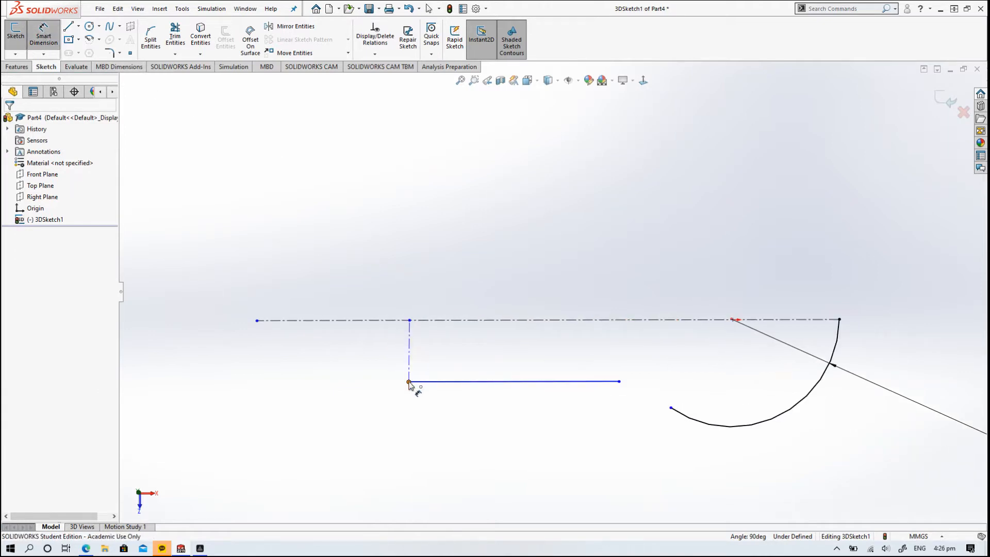
pyautogui.click(409, 382)
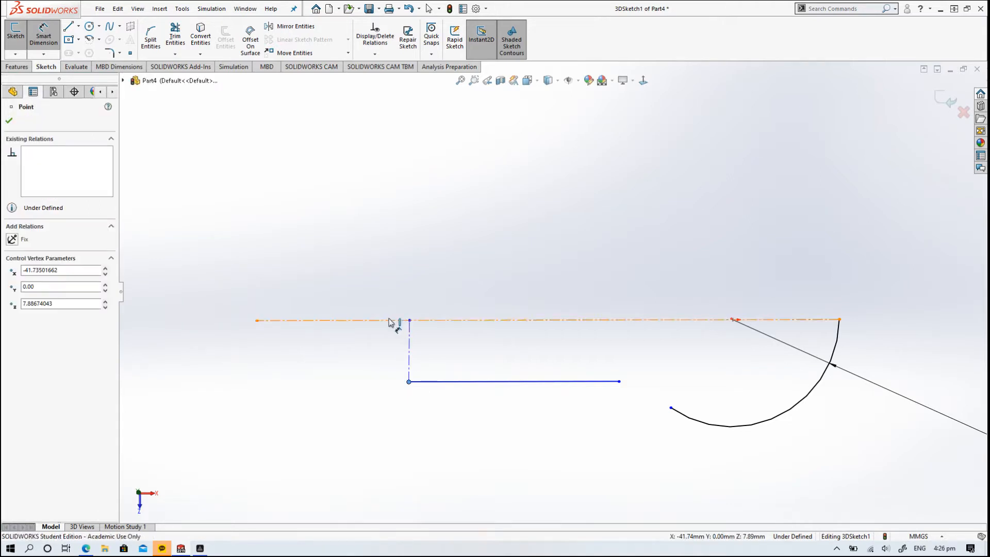
pyautogui.click(390, 320)
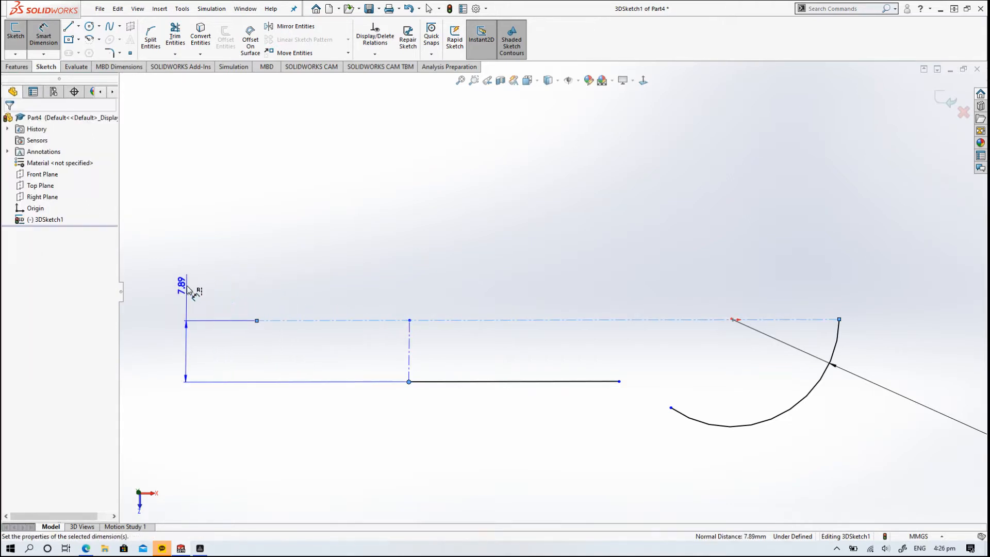
pyautogui.click(187, 289)
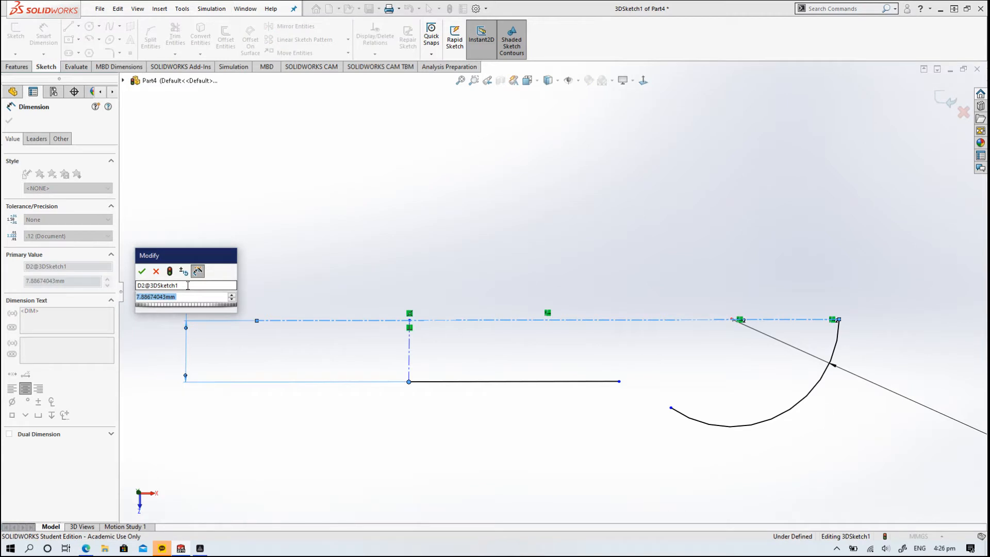
pyautogui.write('9')
pyautogui.press('Return')
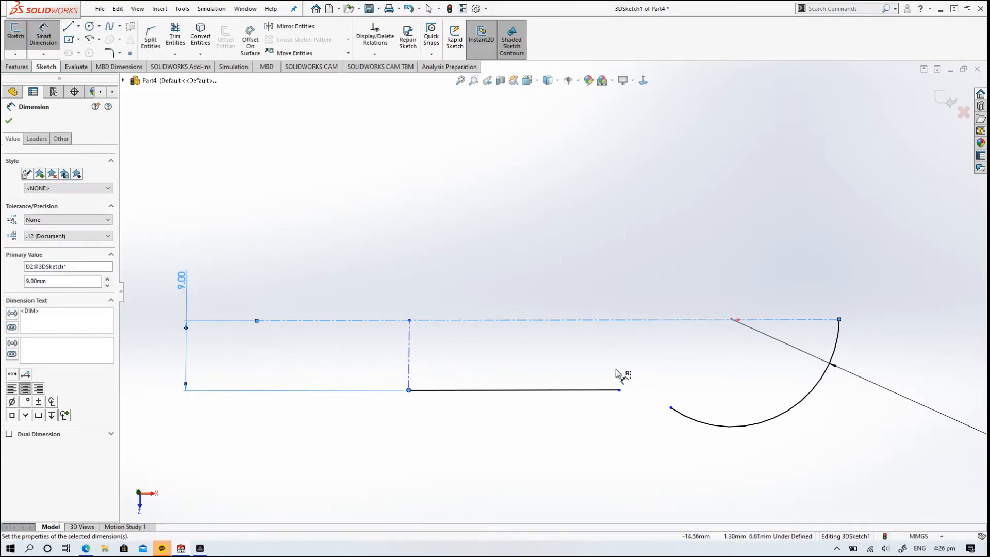
# Dimension the distance between the short centerline and the origin as 26 mm
pyautogui.scroll(2, 411, 353)
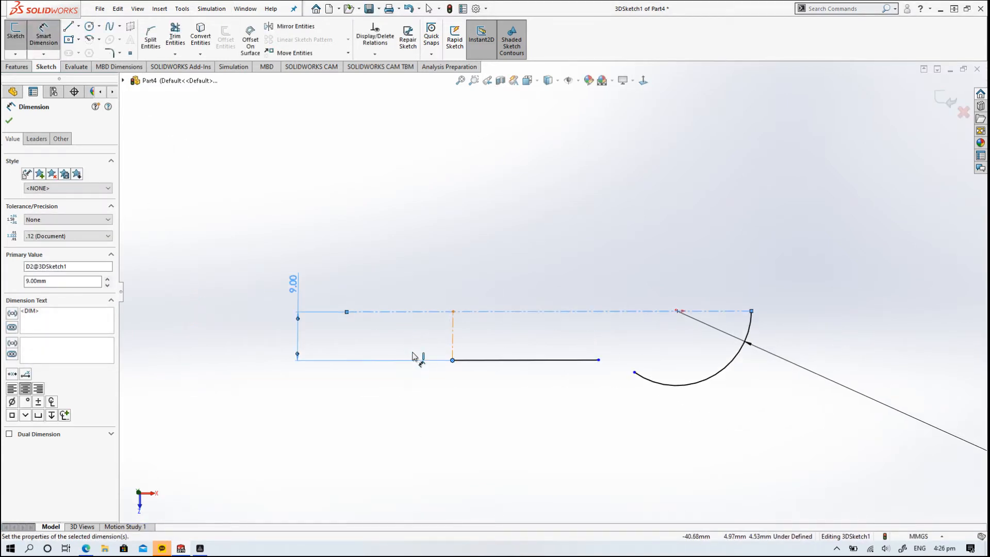
pyautogui.click(454, 333)
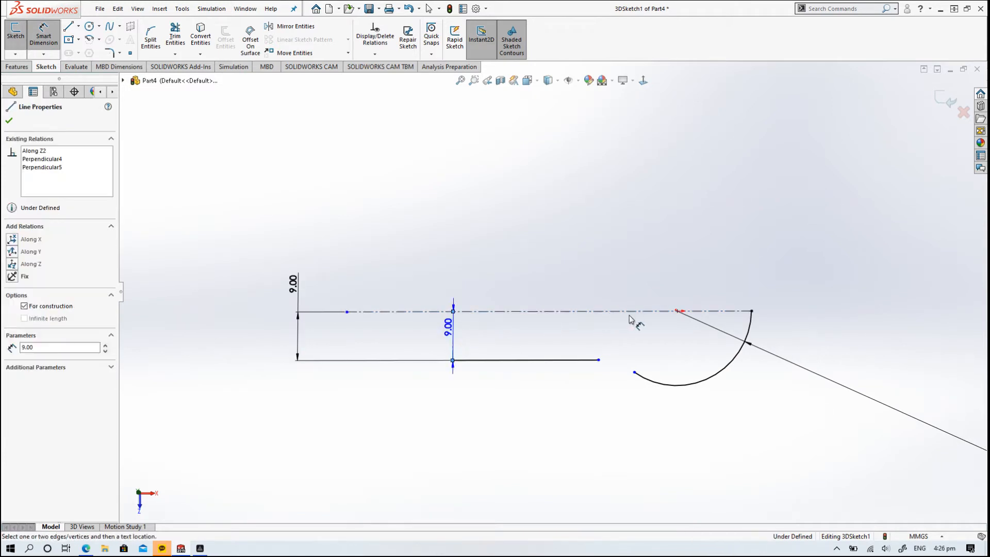
pyautogui.click(676, 311)
pyautogui.click(673, 147)
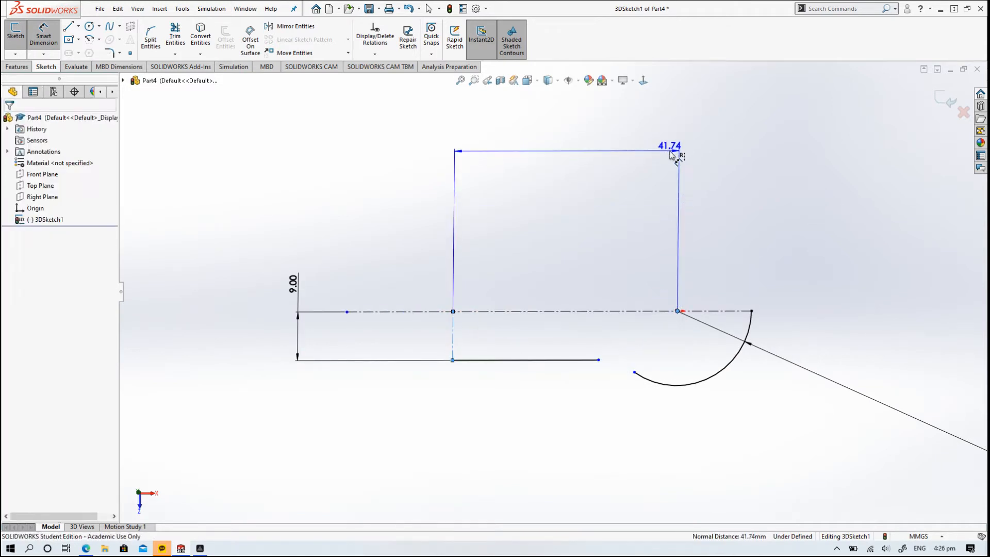
pyautogui.write('26')
pyautogui.press('Return')
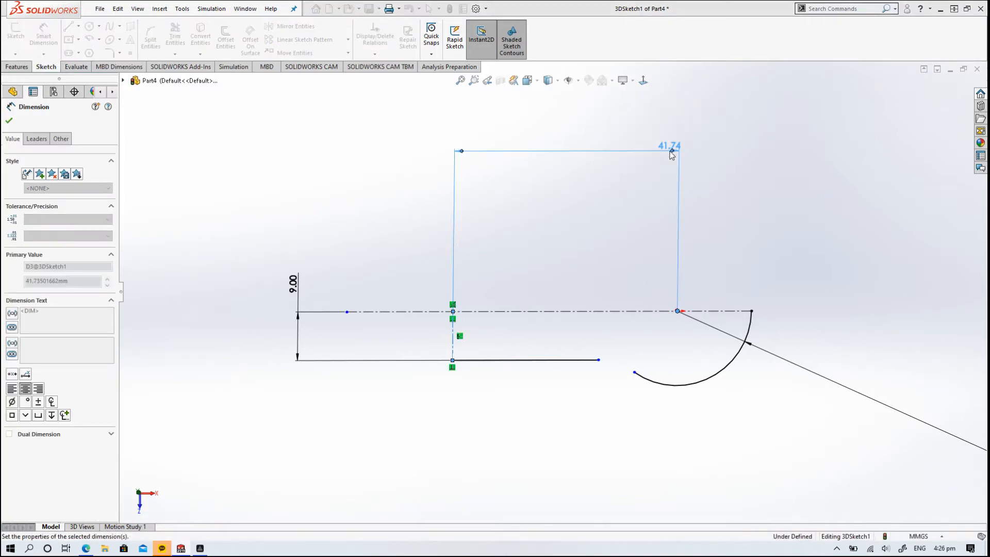
pyautogui.scroll(-5, 695, 412)
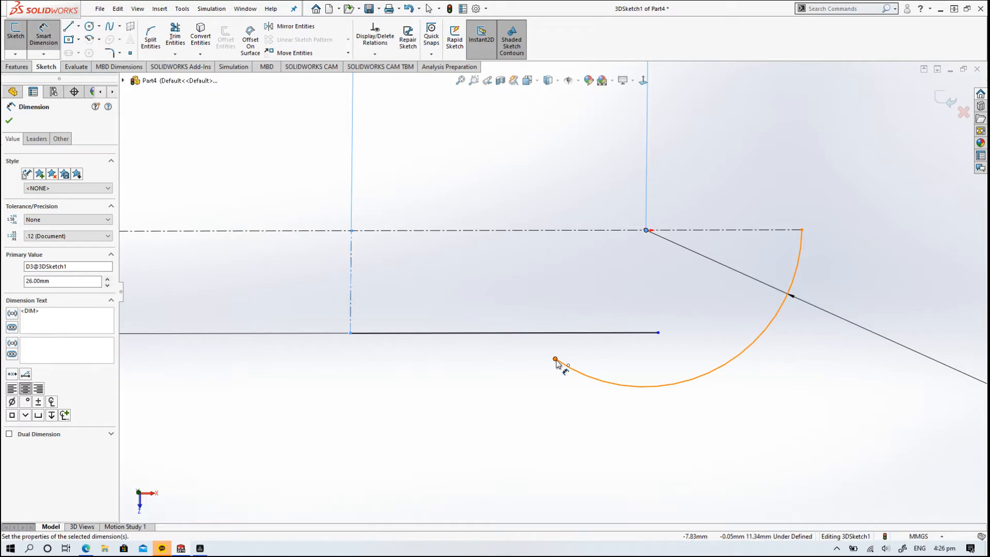
pyautogui.press('Escape')
pyautogui.press('Escape')
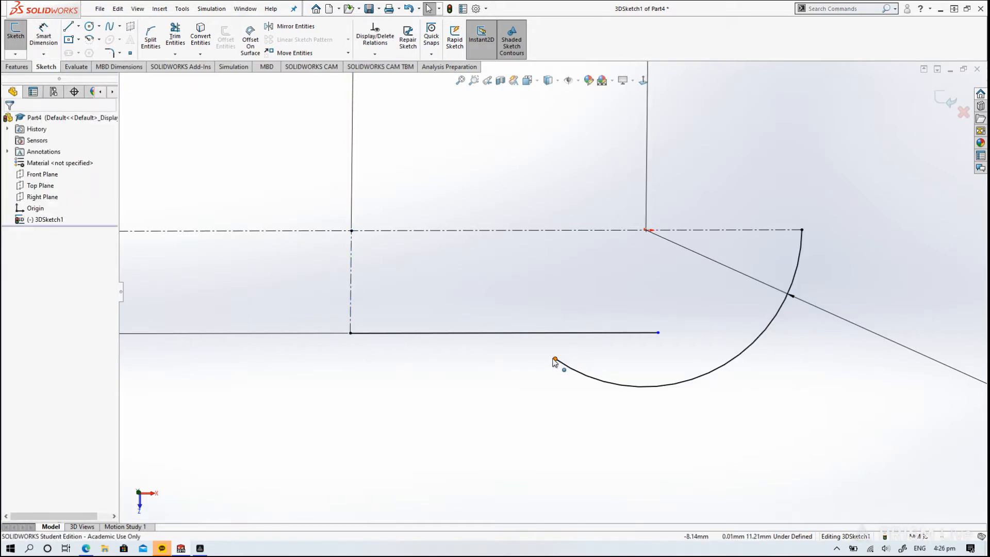
# Make the large arc's free end Coincident with the solid line
pyautogui.click(554, 359)
pyautogui.keyDown('ctrl'); pyautogui.click(539, 333); pyautogui.keyUp('ctrl')
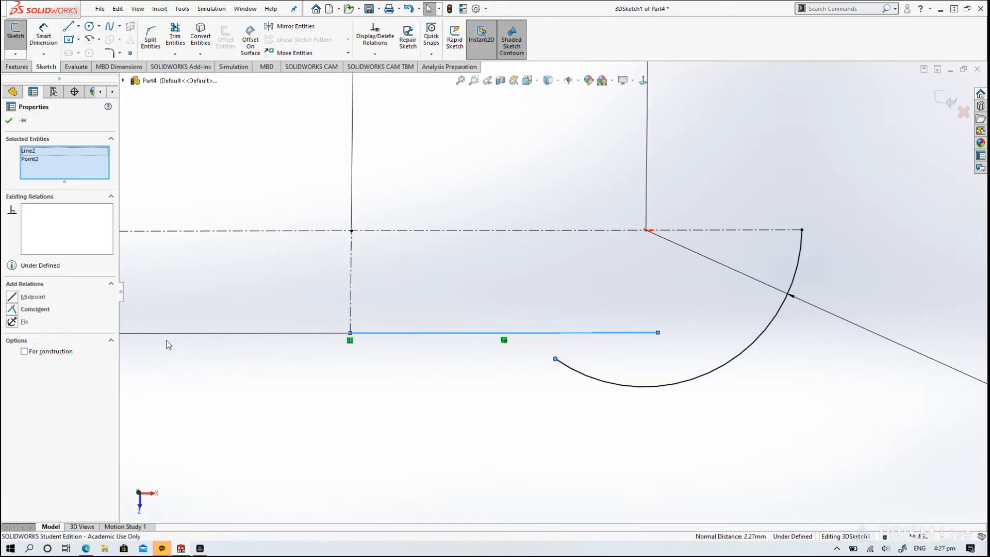
pyautogui.click(12, 309)
pyautogui.click(481, 400)
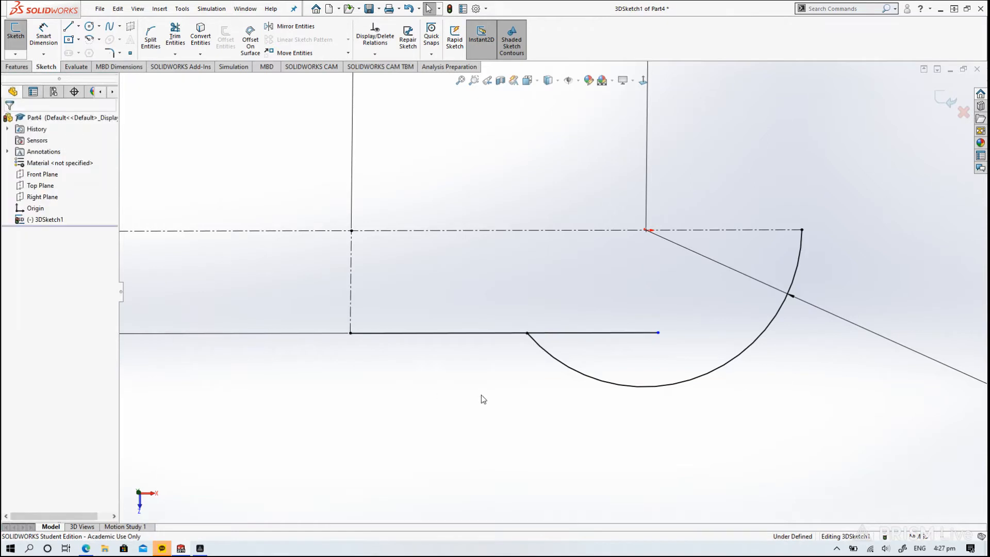
# Trim the part of the solid line that extends past the arc's endpoint into the arc
pyautogui.click(175, 36)
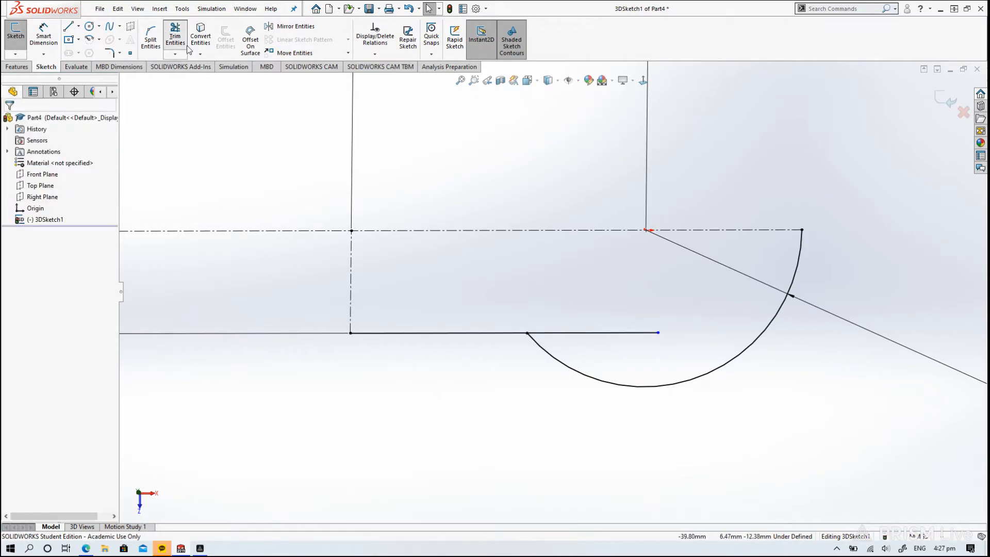
pyautogui.click(593, 333)
pyautogui.press('Escape')
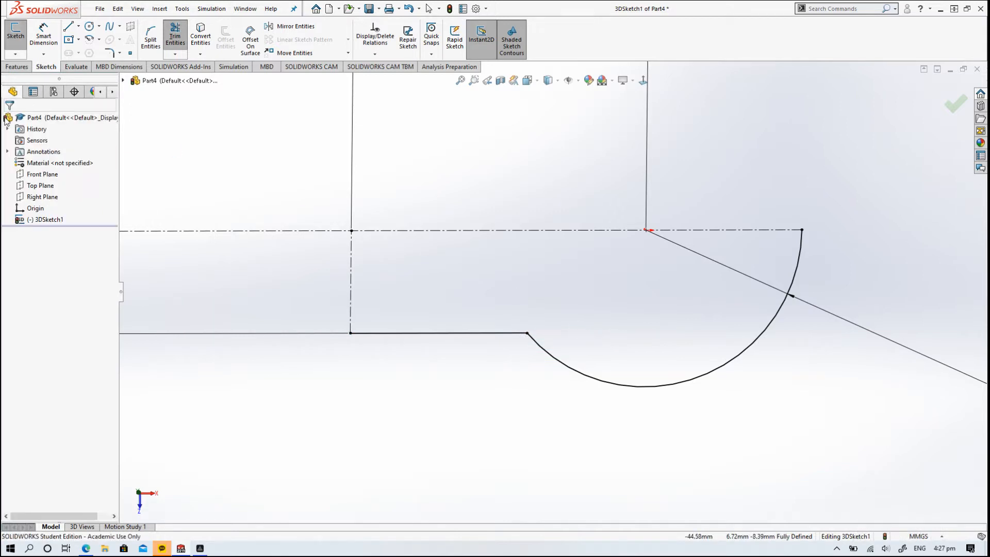
# Add a 10 mm sketch fillet at the corner between the solid line and the large arc
pyautogui.scroll(-3, 592, 324)
pyautogui.scroll(4, 593, 324)
pyautogui.moveTo(593, 324)
pyautogui.mouseDown(button='middle')
pyautogui.moveTo(609, 242)
pyautogui.moveTo(634, 242)
pyautogui.mouseUp(button='middle')
pyautogui.click(109, 52)
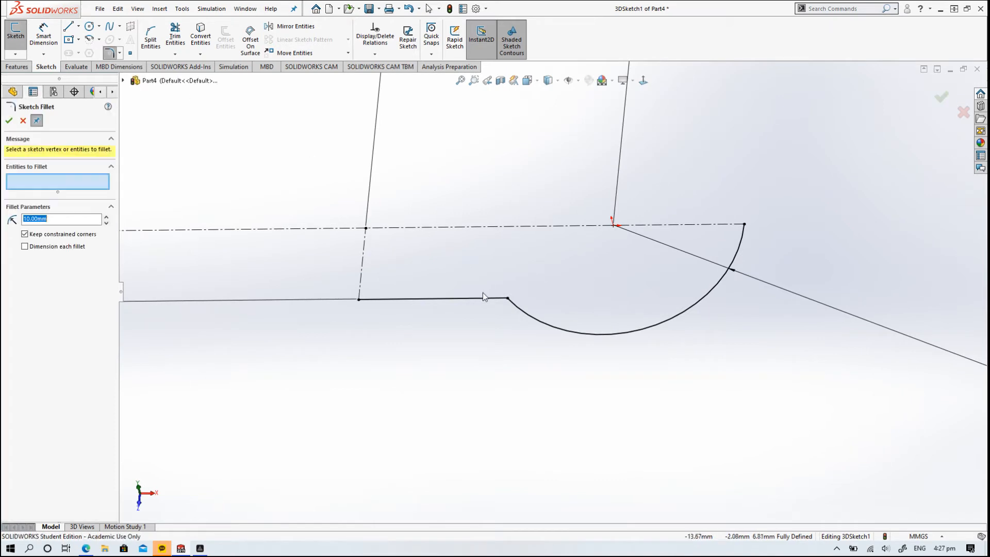
pyautogui.click(507, 299)
pyautogui.click(8, 120)
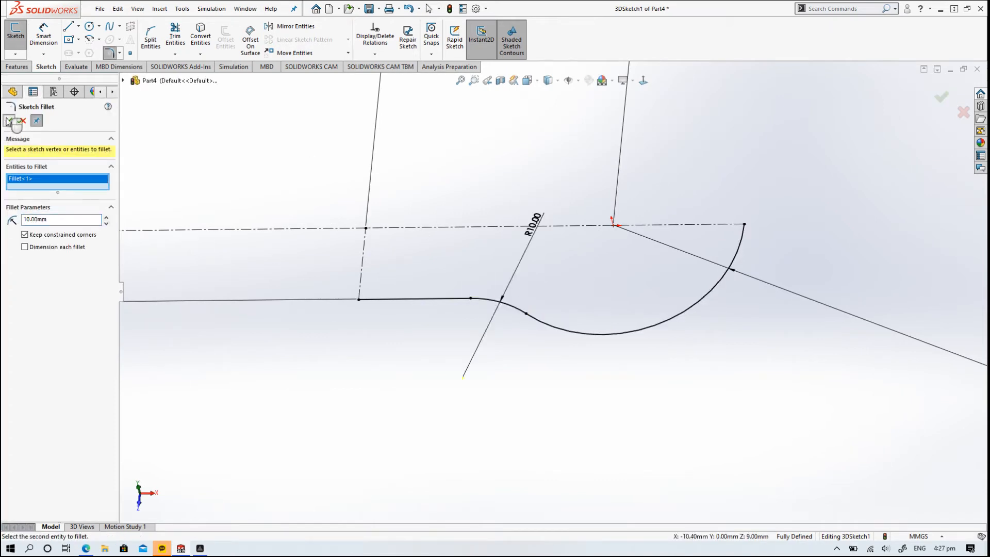
# Sketch a centerpoint arc of about 3.9 mm radius and 93° on the XY plane, just below the solid line's far end
pyautogui.moveTo(479, 351)
pyautogui.mouseDown(button='middle')
pyautogui.moveTo(511, 294)
pyautogui.moveTo(514, 333)
pyautogui.moveTo(505, 303)
pyautogui.moveTo(526, 312)
pyautogui.mouseUp(button='middle')
pyautogui.click(90, 42)
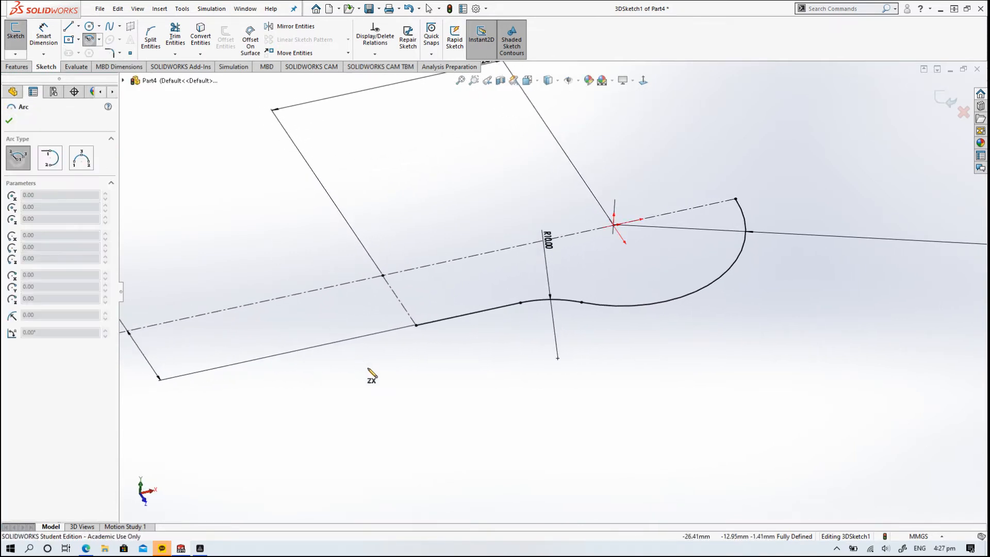
pyautogui.moveTo(409, 373); pyautogui.dragTo(412, 349, button='middle')
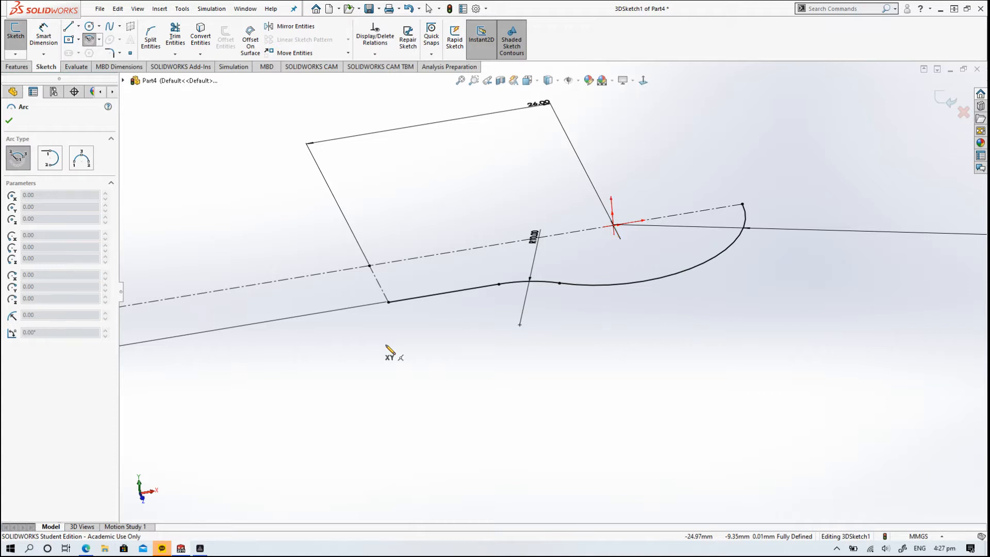
pyautogui.click(385, 344)
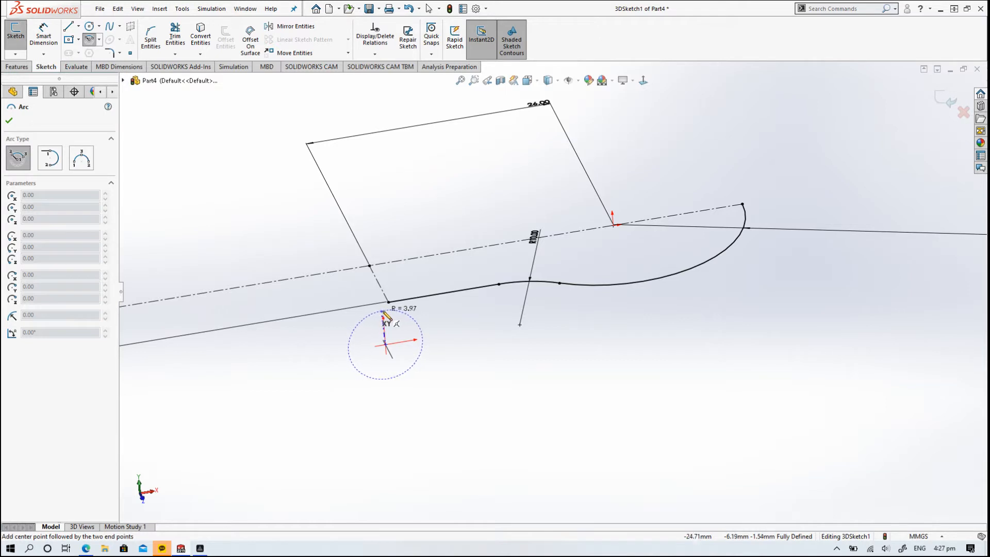
pyautogui.click(384, 311)
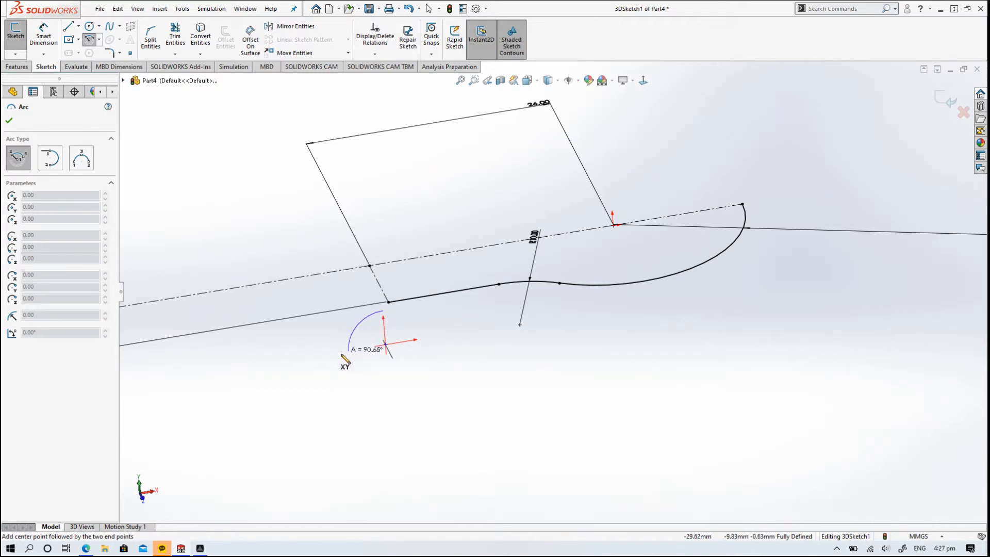
pyautogui.click(349, 353)
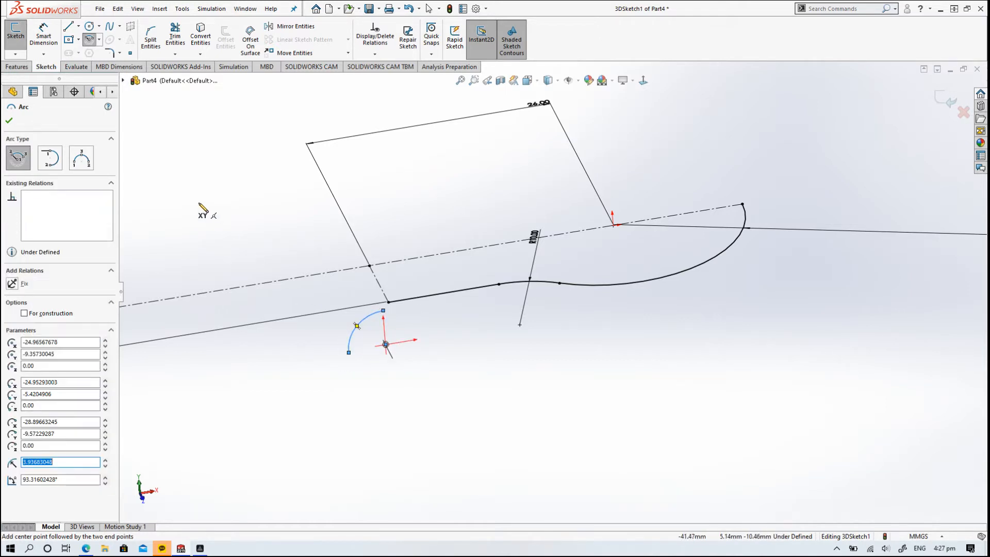
pyautogui.press('Escape')
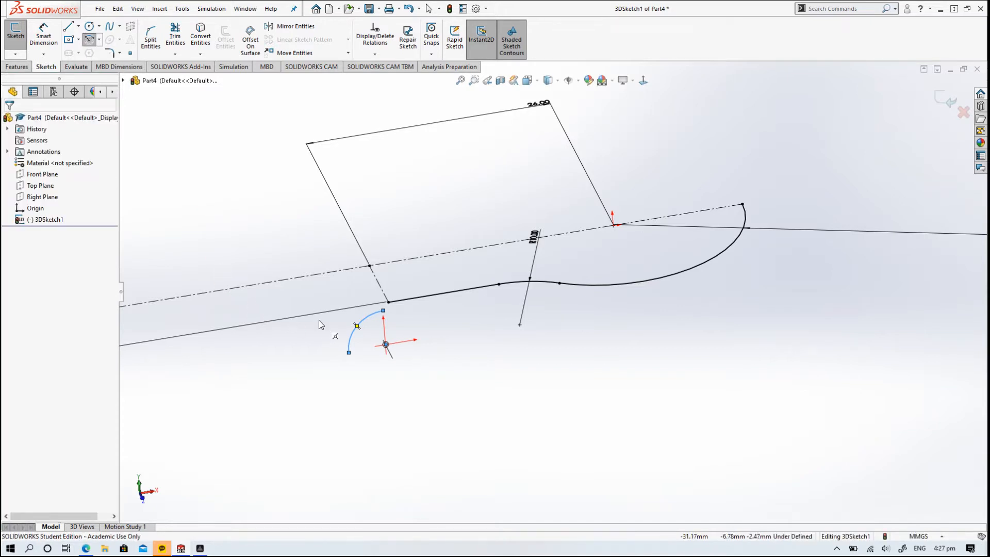
# Dimension the new arc's radius as 5.8 mm
pyautogui.click(44, 34)
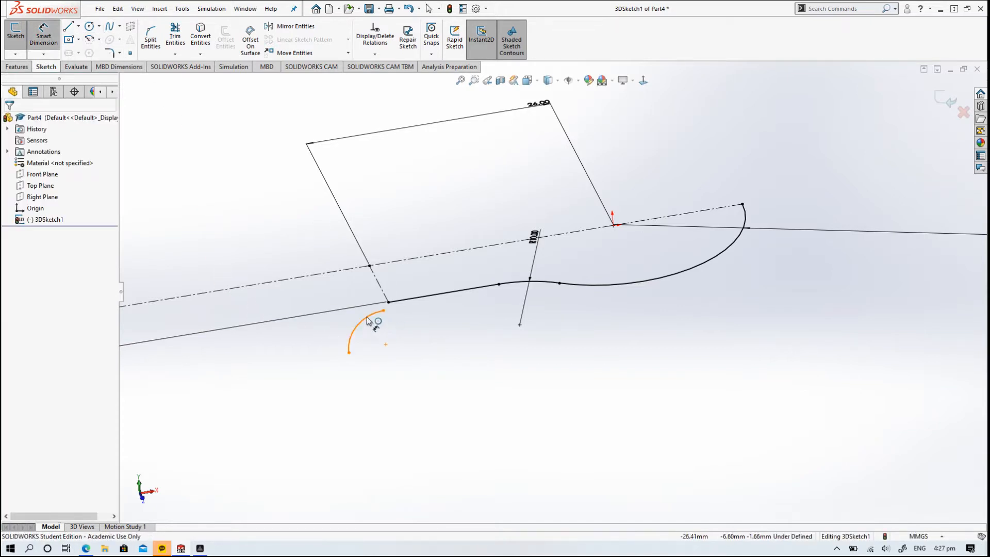
pyautogui.click(235, 231)
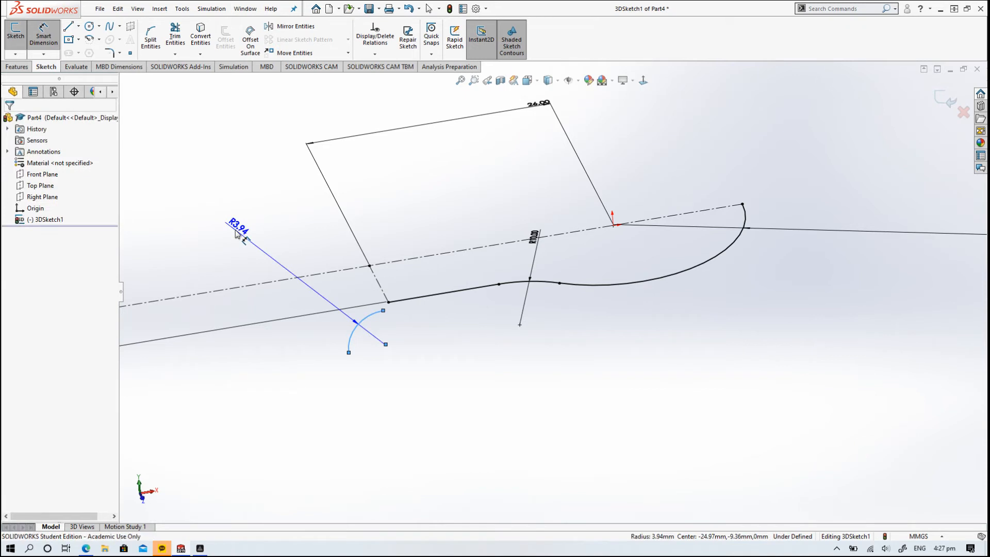
pyautogui.write('5.8')
pyautogui.press('Return')
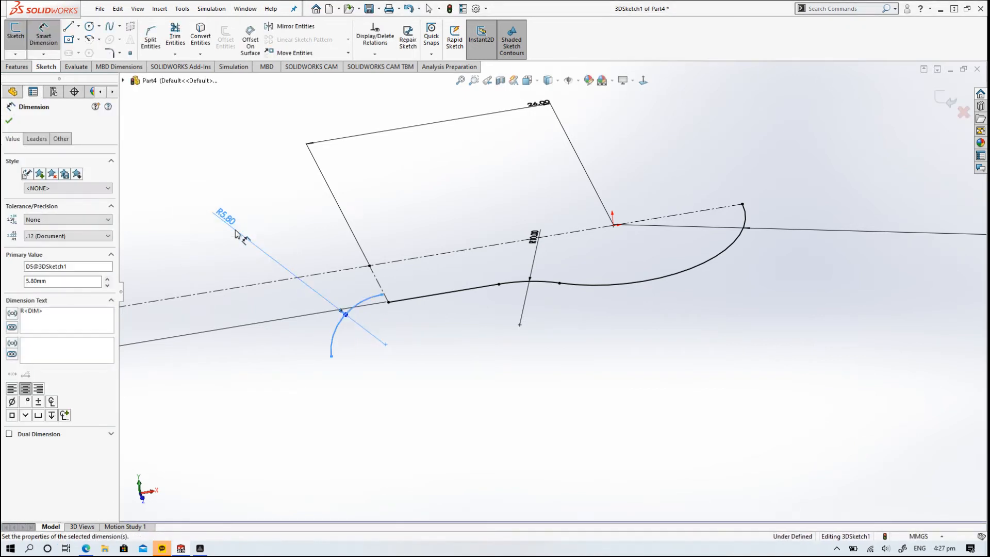
pyautogui.press('Escape')
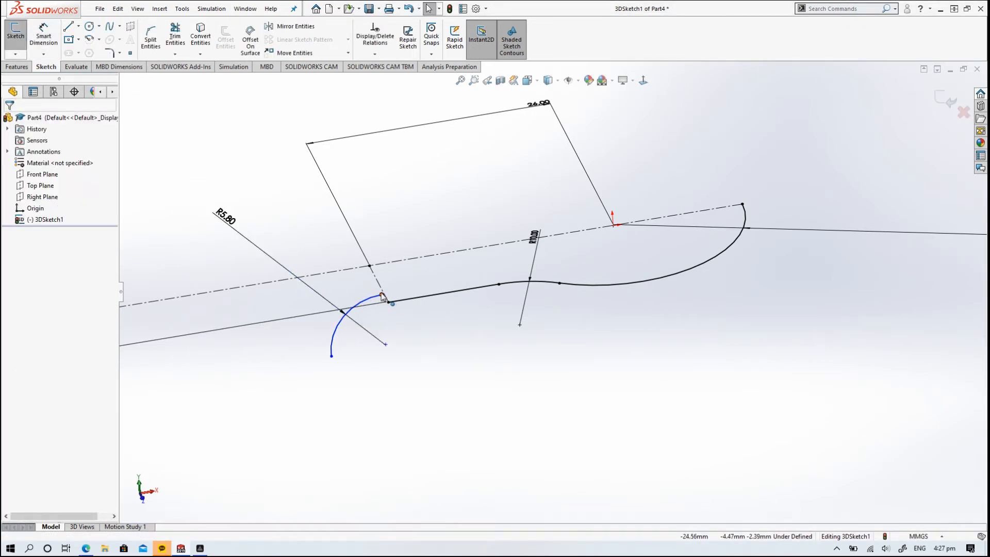
# Merge the 5.8 mm arc's upper endpoint with the solid line's far end
pyautogui.click(381, 295)
pyautogui.keyDown('ctrl'); pyautogui.click(388, 302); pyautogui.keyUp('ctrl')
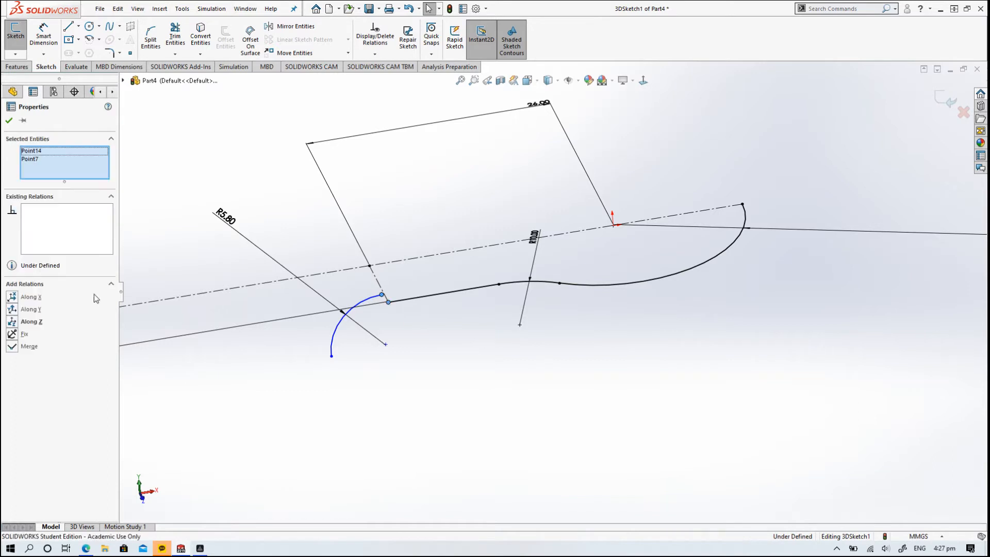
pyautogui.click(13, 349)
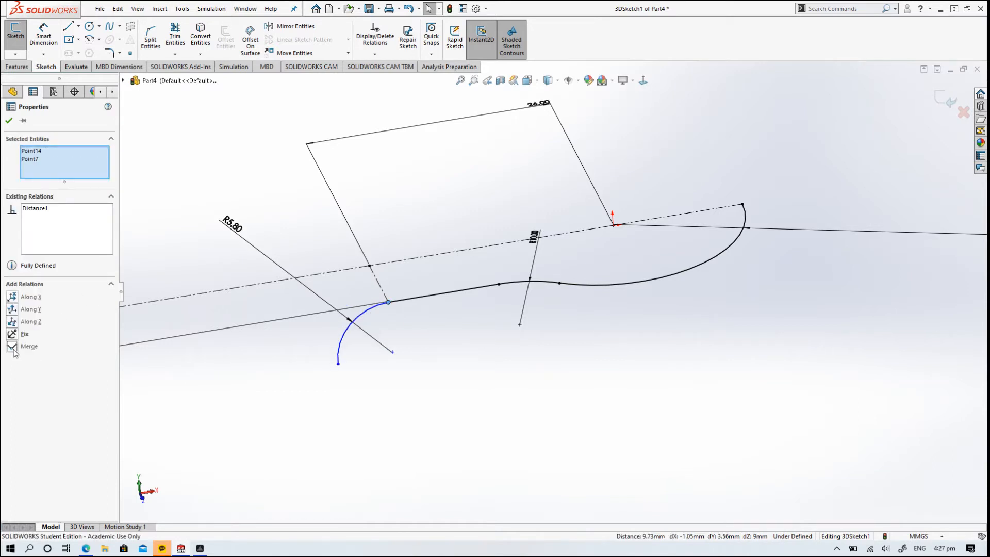
pyautogui.click(8, 122)
# Draw two connected centerlines from the solid line's far end to the 5.8 mm arc's center and on to the arc's lower endpoint
pyautogui.moveTo(516, 364)
pyautogui.mouseDown(button='middle')
pyautogui.moveTo(491, 313)
pyautogui.moveTo(425, 286)
pyautogui.mouseUp(button='middle')
pyautogui.click(78, 25)
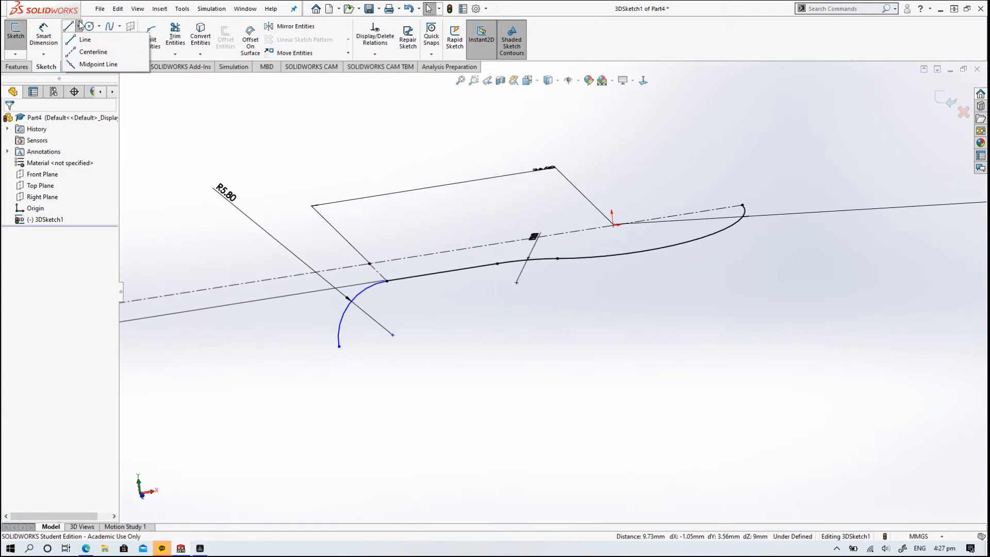
pyautogui.click(96, 53)
pyautogui.click(387, 281)
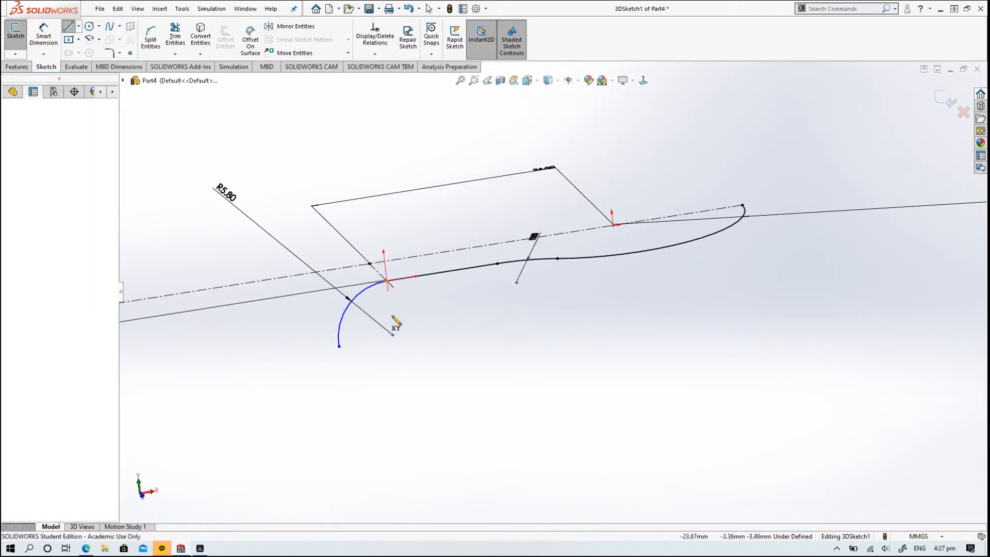
pyautogui.click(393, 335)
pyautogui.click(392, 335)
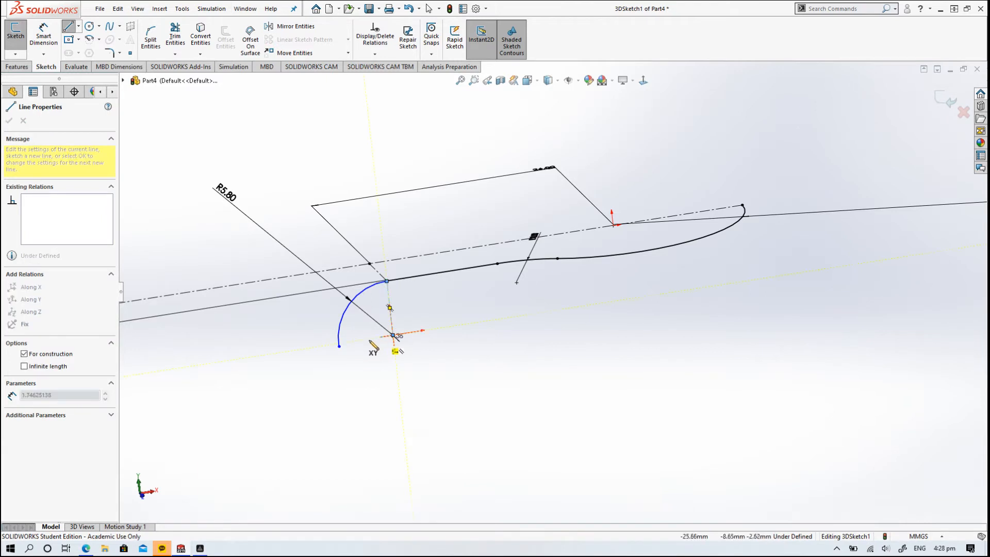
pyautogui.click(339, 346)
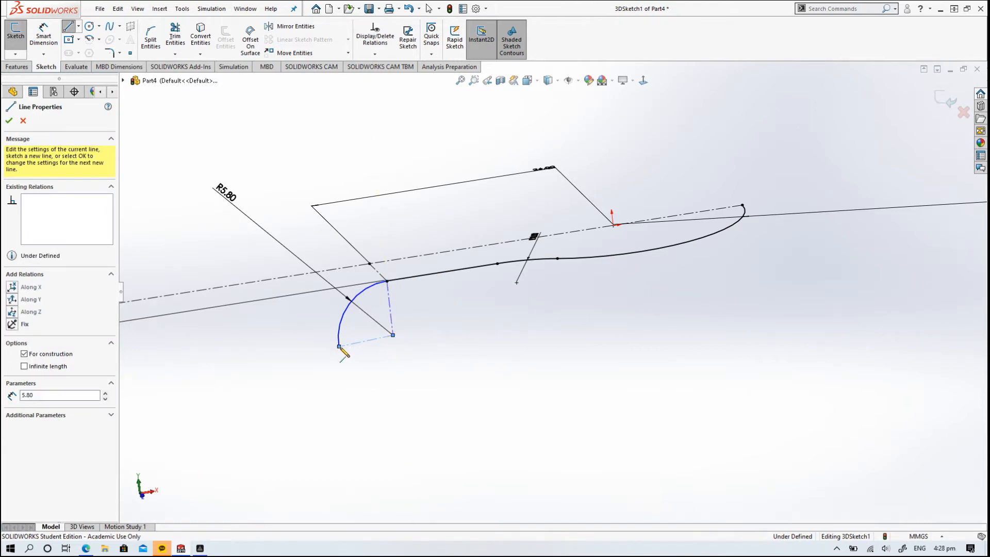
pyautogui.press('Escape')
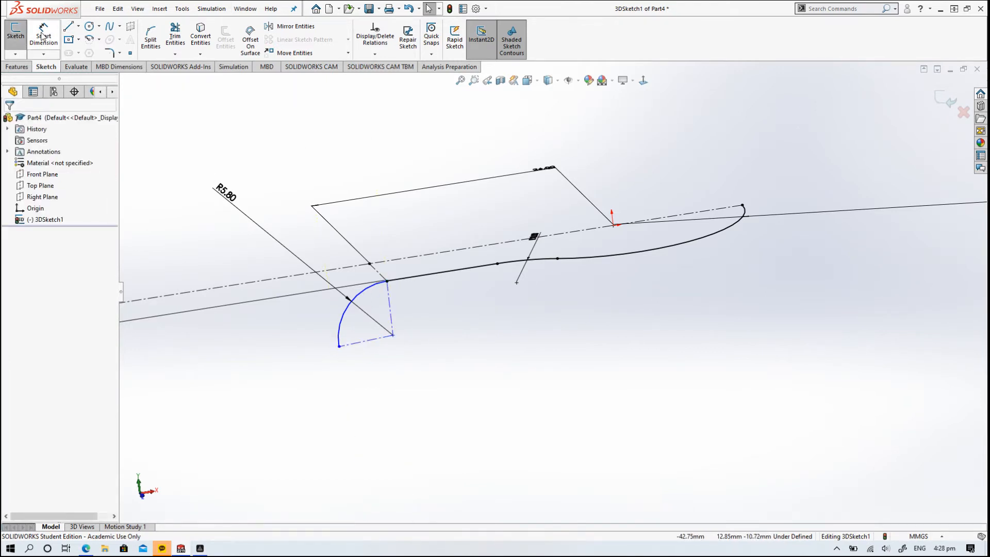
# Make the 5.8 mm arc tangent to the solid line
pyautogui.moveTo(407, 262)
pyautogui.mouseDown(button='middle')
pyautogui.moveTo(376, 247)
pyautogui.moveTo(401, 279)
pyautogui.mouseUp(button='middle')
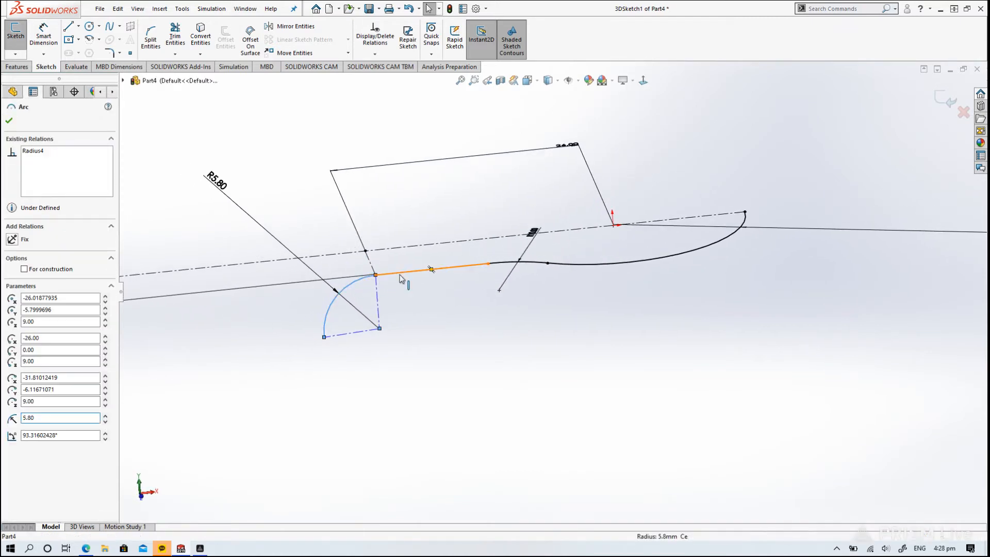
pyautogui.keyDown('ctrl'); pyautogui.click(412, 271); pyautogui.keyUp('ctrl')
pyautogui.click(13, 297)
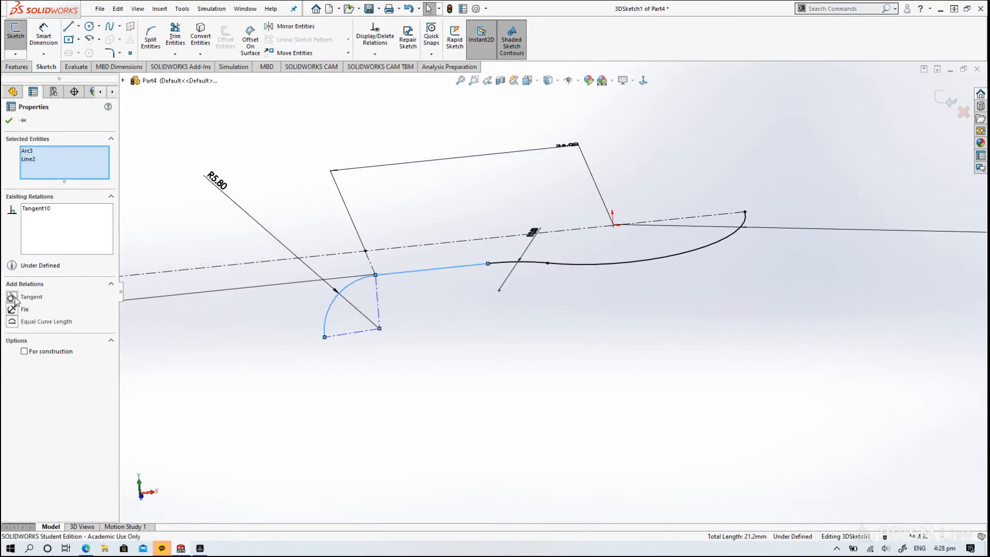
pyautogui.click(429, 308)
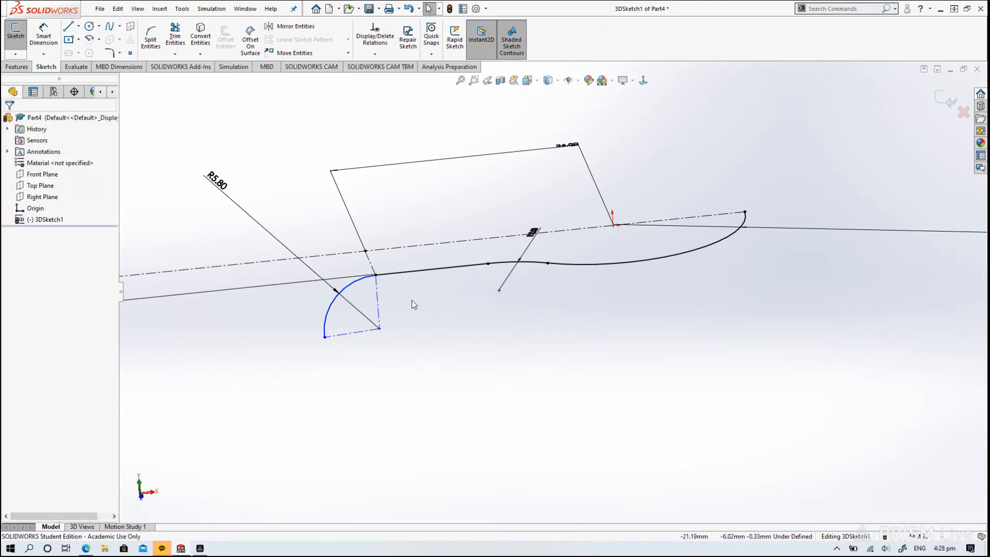
# Make the centerline between the arc's center and upper endpoint perpendicular to the solid line
pyautogui.click(376, 296)
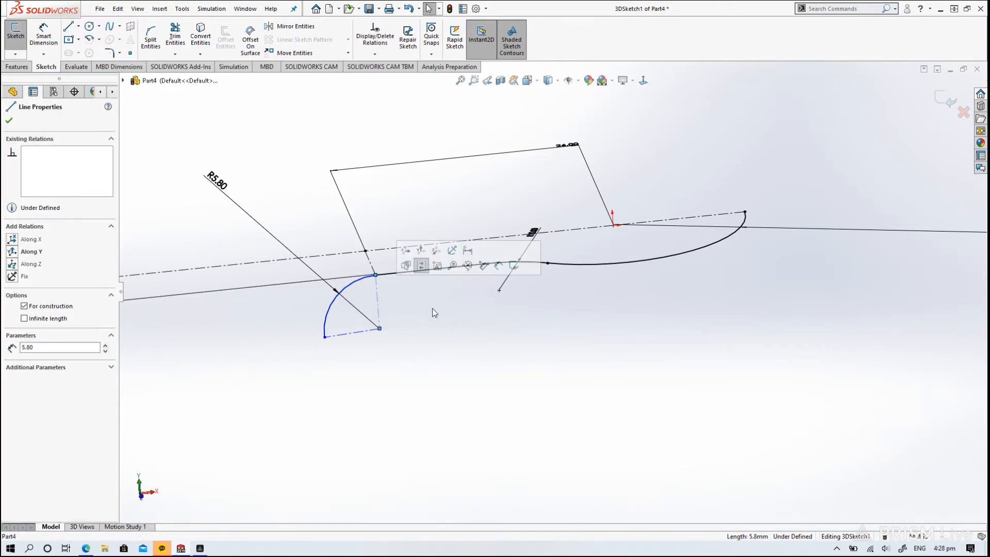
pyautogui.moveTo(435, 312)
pyautogui.mouseDown(button='middle')
pyautogui.moveTo(419, 298)
pyautogui.moveTo(420, 270)
pyautogui.moveTo(407, 281)
pyautogui.mouseUp(button='middle')
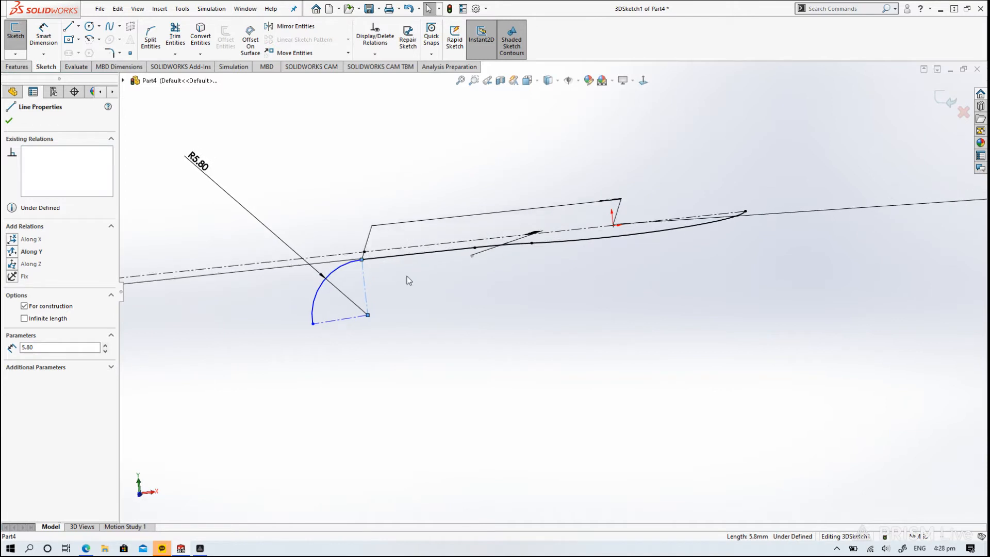
pyautogui.keyDown('ctrl'); pyautogui.click(402, 255); pyautogui.keyUp('ctrl')
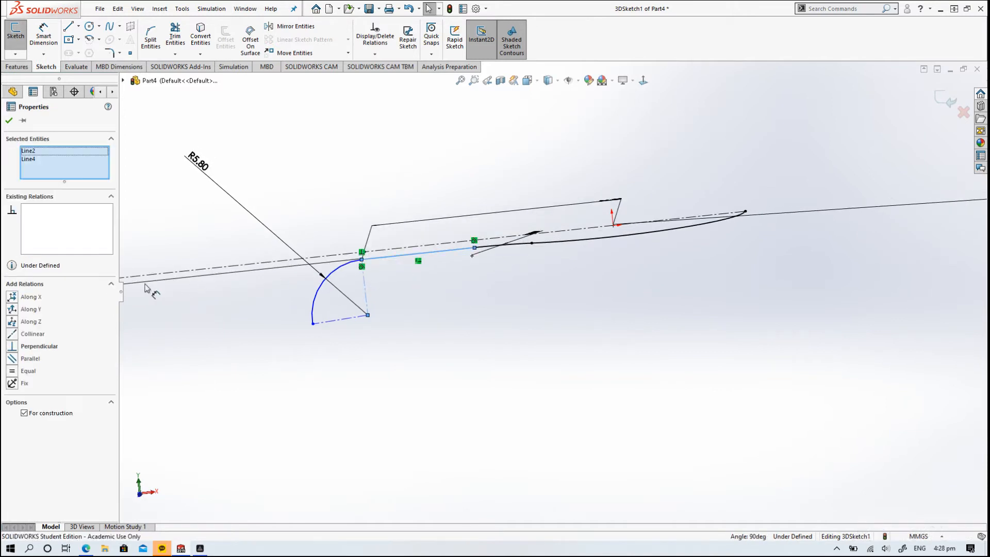
pyautogui.click(519, 316)
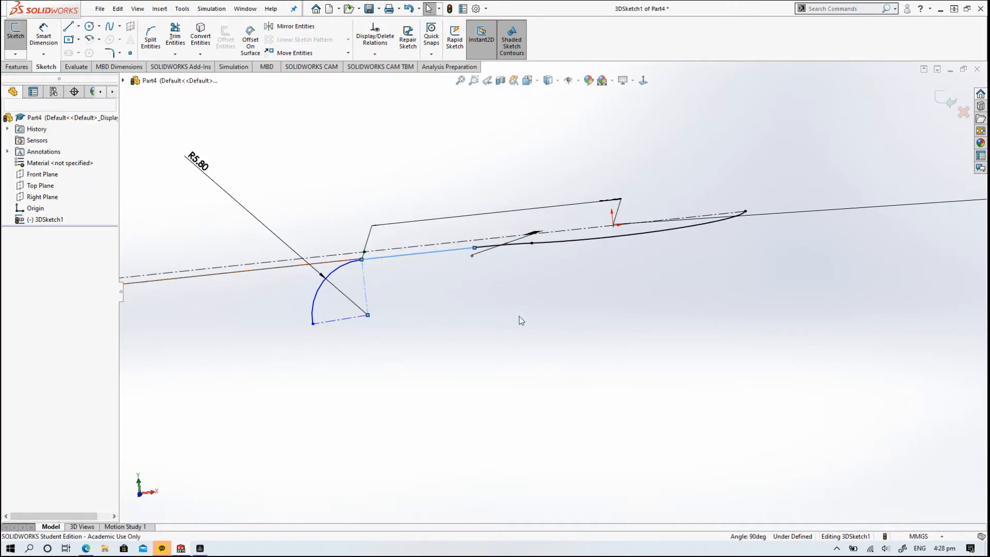
# Dimension the angle between the arc's two radial centerlines as 90°
pyautogui.moveTo(413, 255); pyautogui.dragTo(424, 278, button='middle')
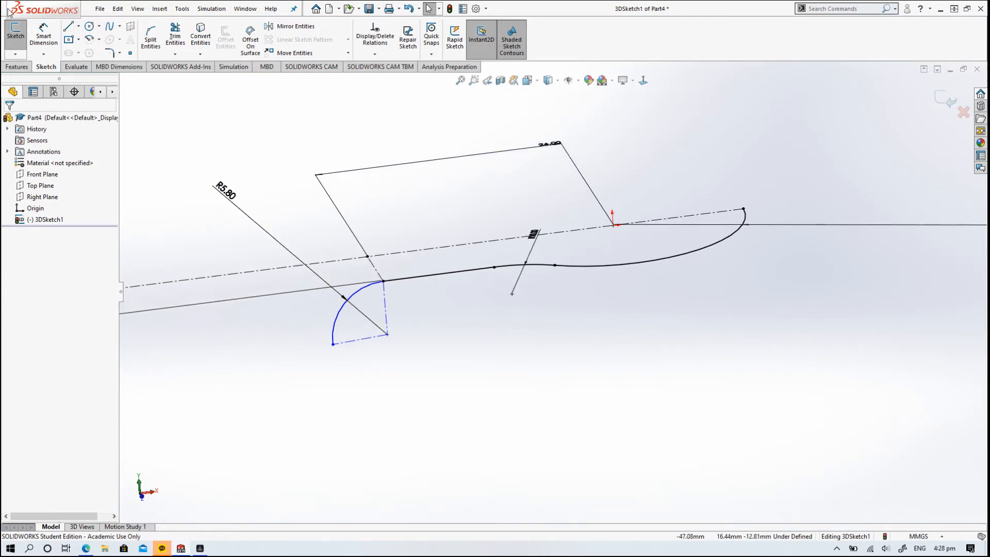
pyautogui.click(44, 37)
pyautogui.click(386, 299)
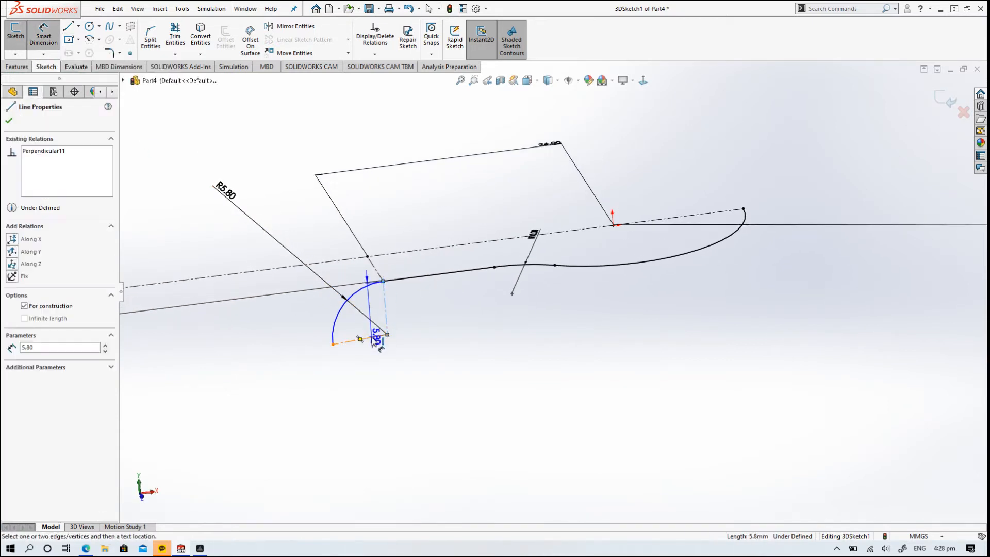
pyautogui.click(385, 309)
pyautogui.click(276, 264)
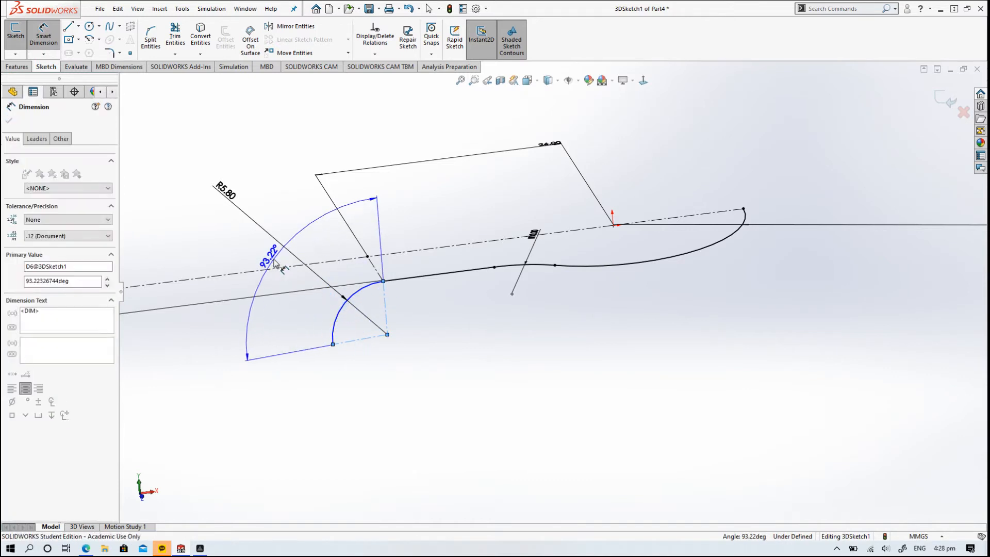
pyautogui.write('90')
pyautogui.press('Return')
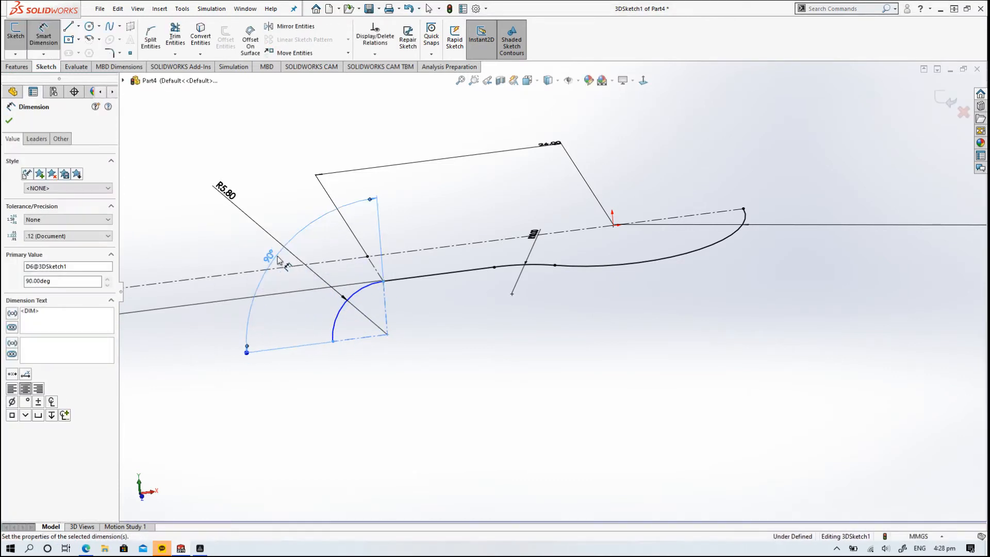
pyautogui.press('Escape')
# Check the existing relations between the 5.8 mm arc and the solid line
pyautogui.moveTo(416, 331)
pyautogui.mouseDown(button='middle')
pyautogui.moveTo(424, 305)
pyautogui.moveTo(367, 332)
pyautogui.moveTo(419, 466)
pyautogui.moveTo(398, 524)
pyautogui.moveTo(402, 338)
pyautogui.moveTo(503, 294)
pyautogui.moveTo(521, 303)
pyautogui.moveTo(459, 312)
pyautogui.moveTo(411, 351)
pyautogui.moveTo(287, 323)
pyautogui.moveTo(420, 401)
pyautogui.mouseUp(button='middle')
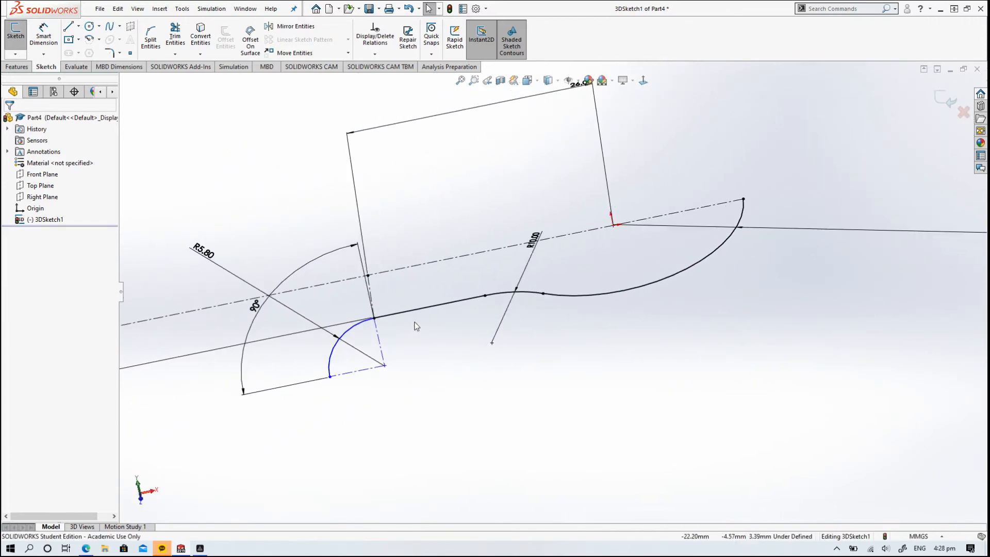
pyautogui.click(366, 321)
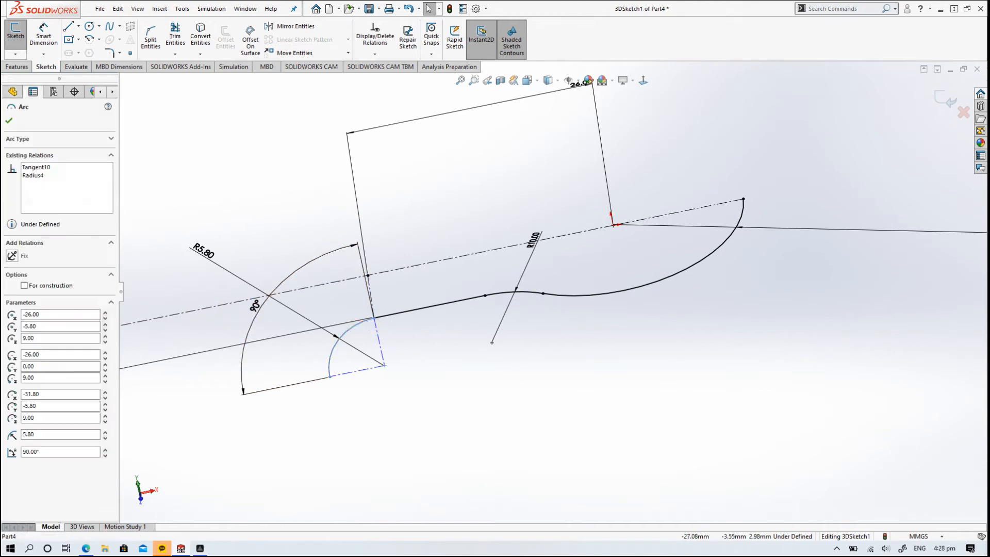
pyautogui.click(395, 315)
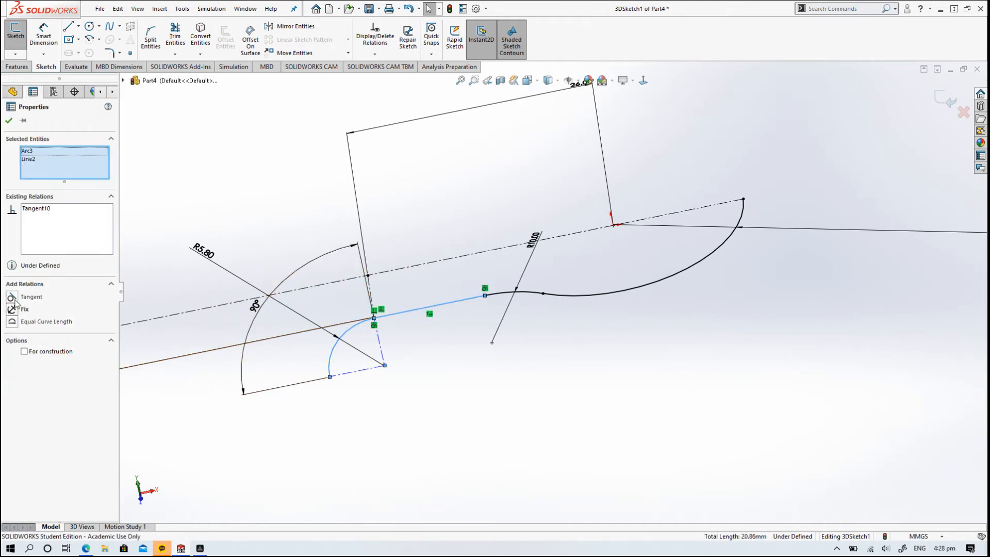
pyautogui.click(8, 118)
# Draw a centerline about 10 mm along Z from the arc's lower endpoint toward the long centerline, followed by one about 8.1 mm upward along Y
pyautogui.moveTo(453, 364)
pyautogui.mouseDown(button='middle')
pyautogui.moveTo(453, 332)
pyautogui.moveTo(491, 337)
pyautogui.moveTo(462, 378)
pyautogui.moveTo(541, 349)
pyautogui.moveTo(512, 343)
pyautogui.moveTo(515, 358)
pyautogui.moveTo(548, 349)
pyautogui.moveTo(521, 334)
pyautogui.moveTo(514, 336)
pyautogui.moveTo(550, 354)
pyautogui.mouseUp(button='middle')
pyautogui.click(511, 364)
pyautogui.click(79, 27)
pyautogui.click(81, 53)
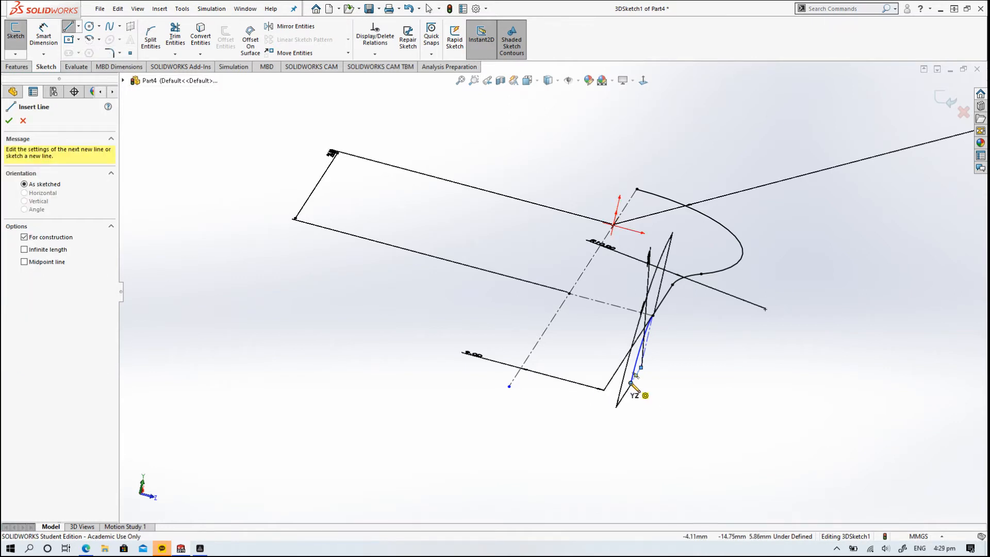
pyautogui.click(631, 383)
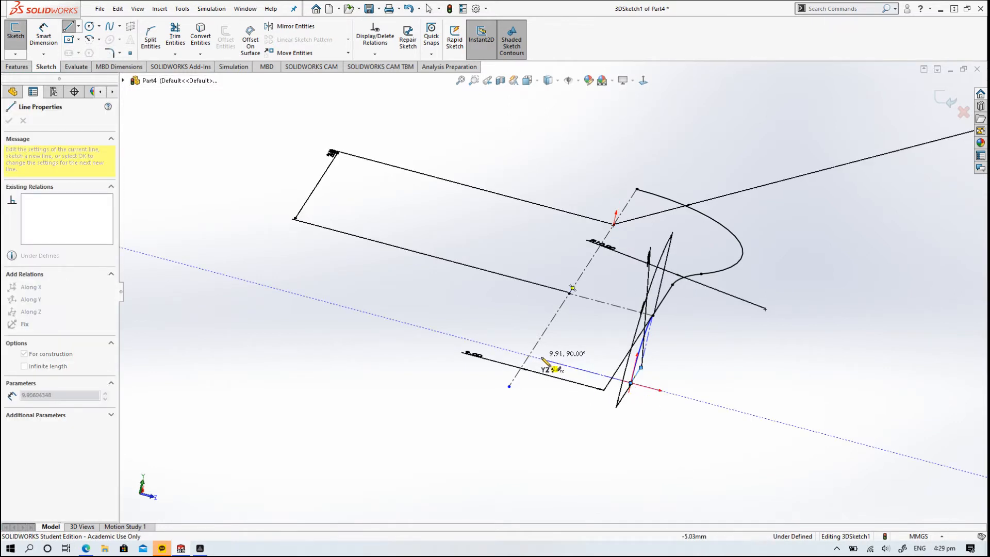
pyautogui.click(541, 359)
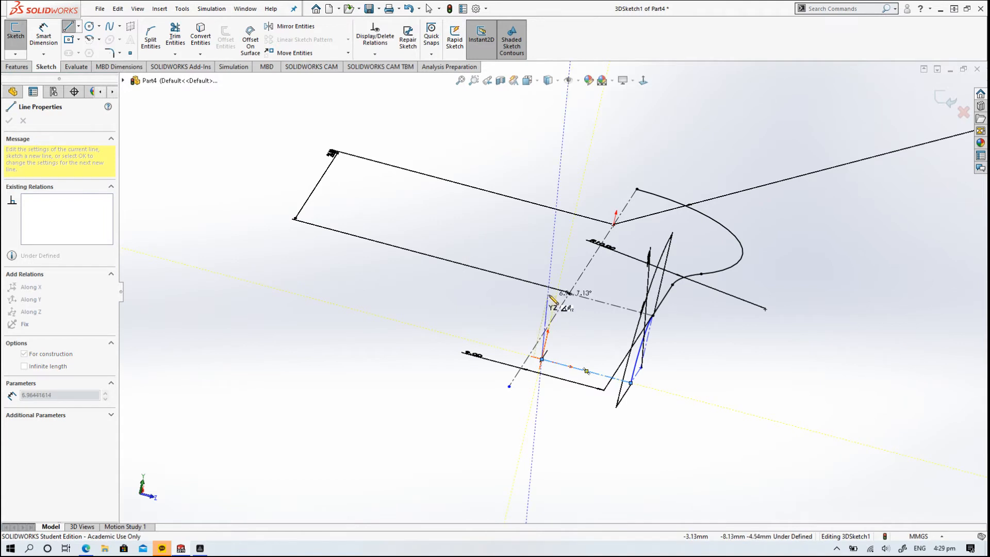
pyautogui.press('Tab')
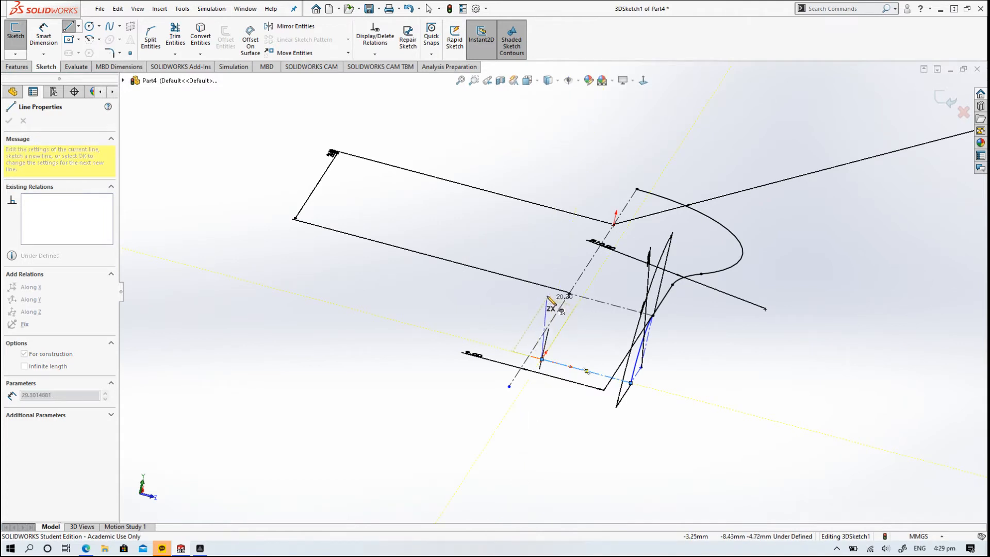
pyautogui.moveTo(557, 298); pyautogui.dragTo(479, 261, button='middle')
pyautogui.press('Tab')
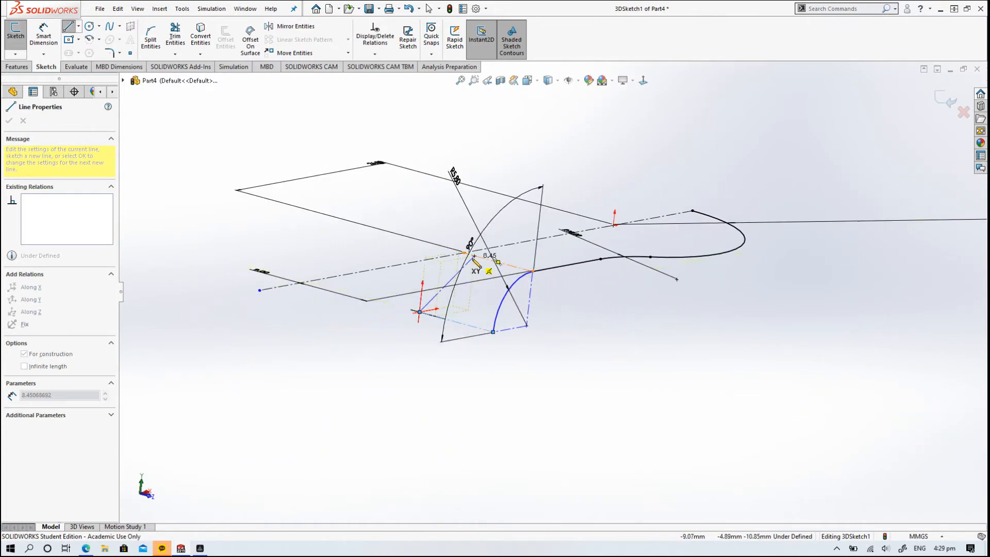
pyautogui.click(428, 237)
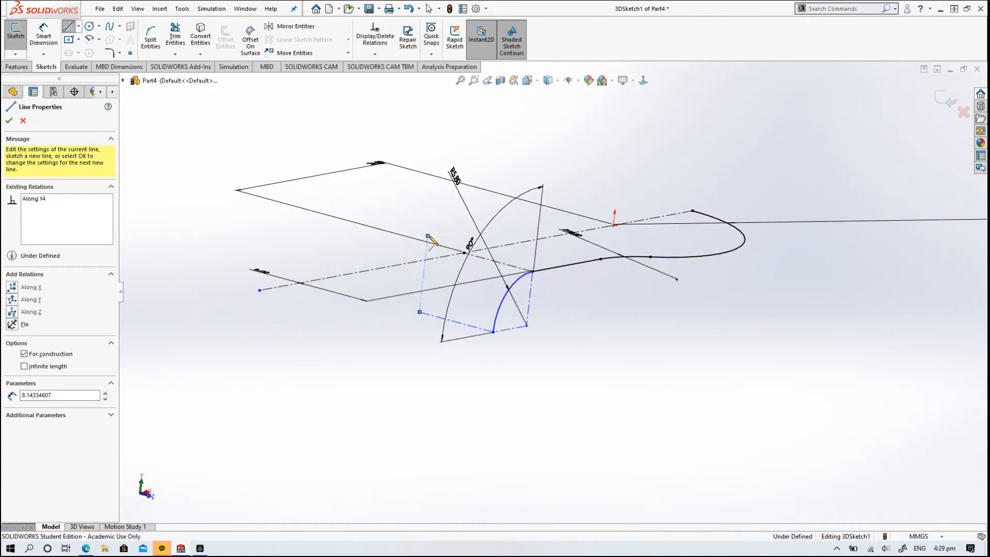
pyautogui.press('Escape')
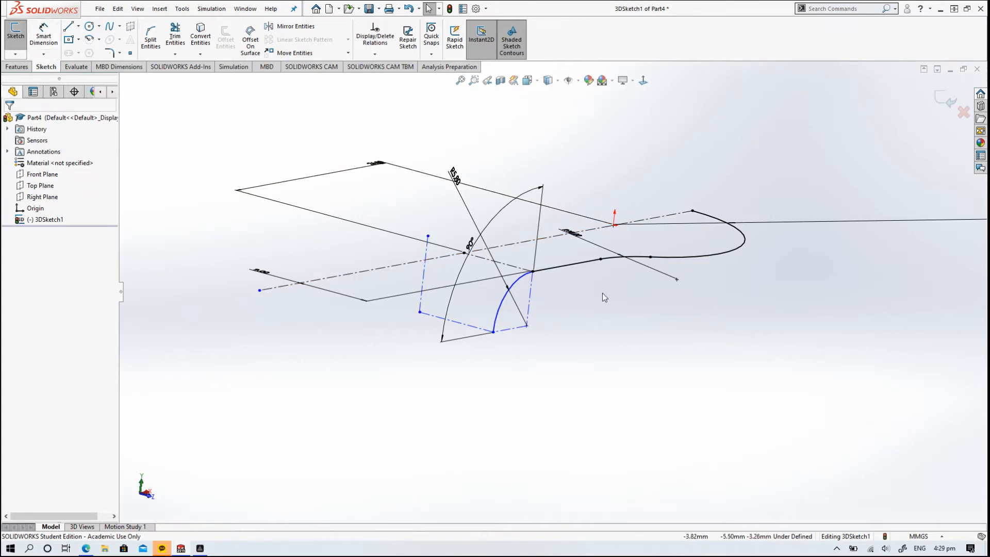
# Make the upper endpoint of the vertical centerline coincident with the long centerline through the origin
pyautogui.click(428, 236)
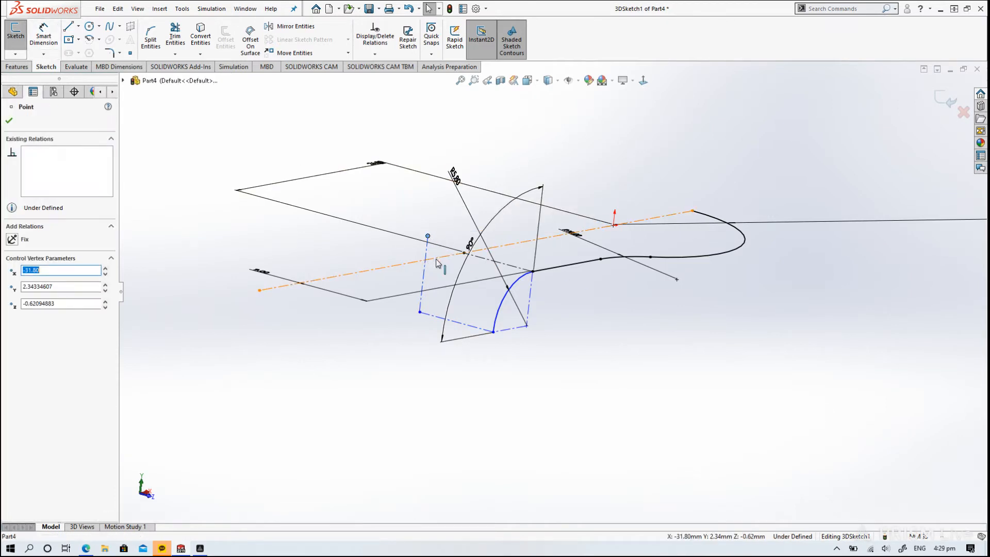
pyautogui.keyDown('ctrl'); pyautogui.click(436, 258); pyautogui.keyUp('ctrl')
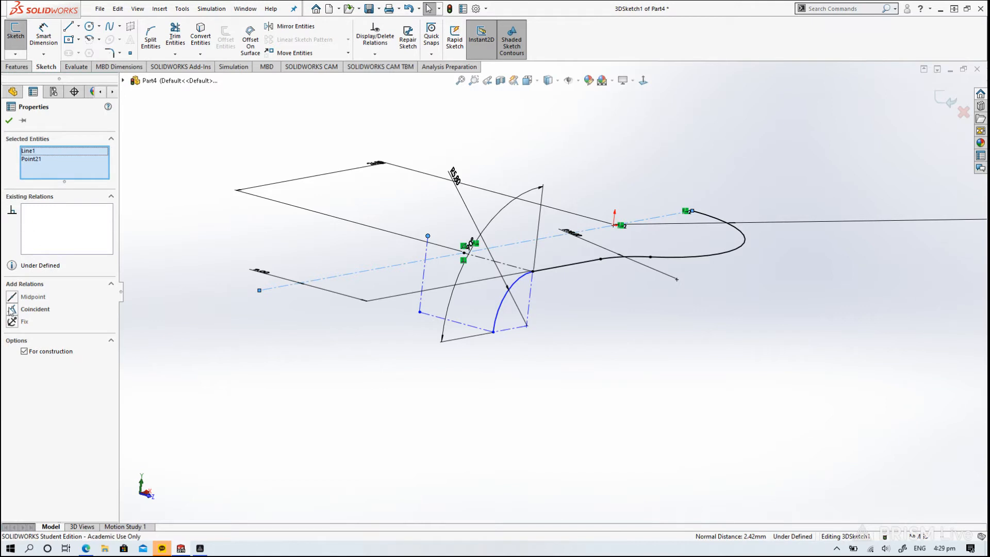
pyautogui.click(11, 309)
pyautogui.click(393, 395)
# Dimension the centerline running along Z from the arc's lower endpoint as 9 mm
pyautogui.moveTo(410, 376)
pyautogui.mouseDown(button='middle')
pyautogui.moveTo(442, 347)
pyautogui.moveTo(461, 396)
pyautogui.mouseUp(button='middle')
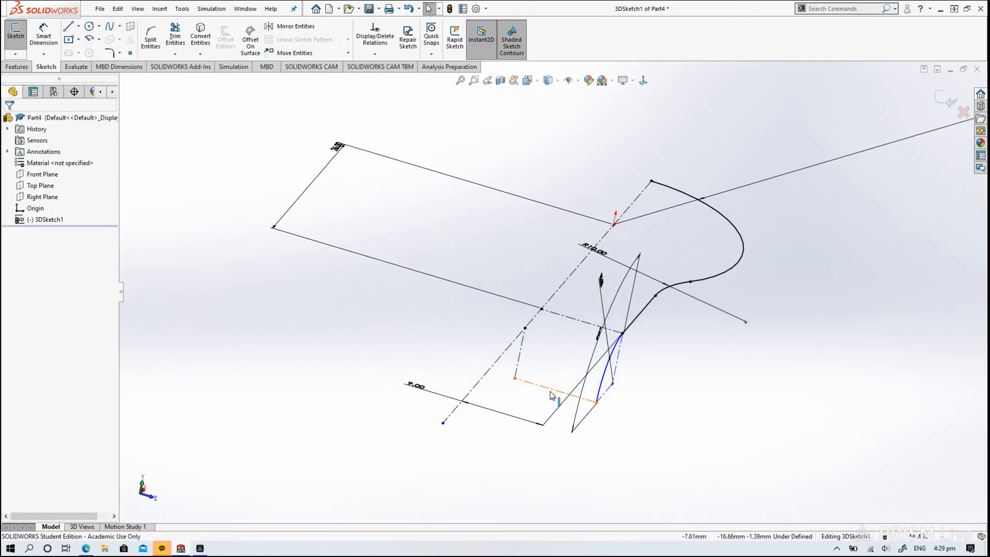
pyautogui.click(45, 35)
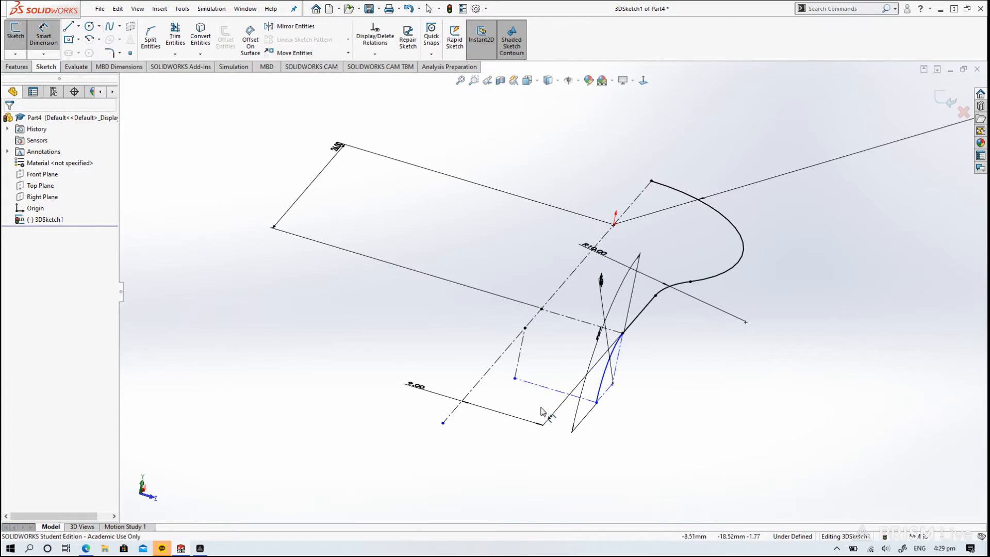
pyautogui.click(558, 394)
pyautogui.click(248, 395)
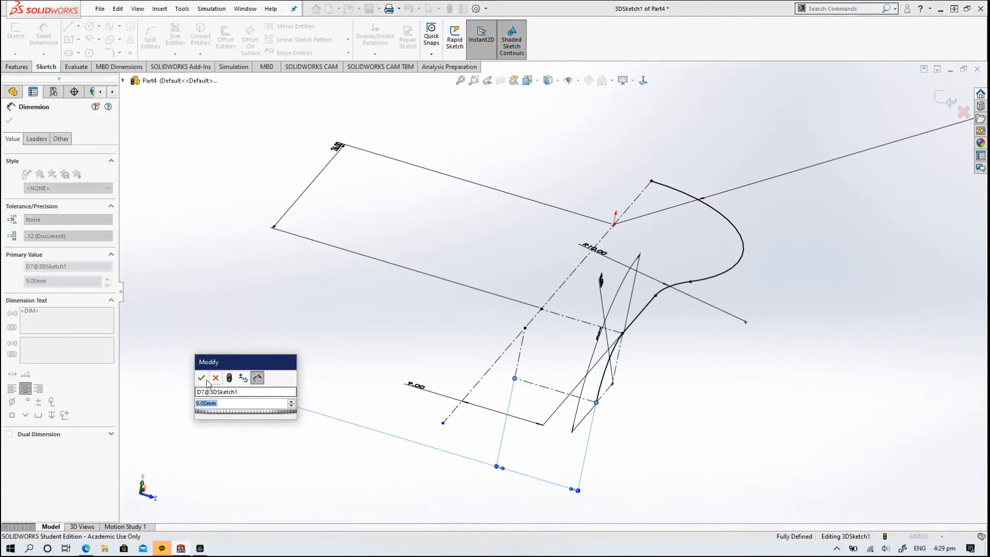
pyautogui.click(201, 377)
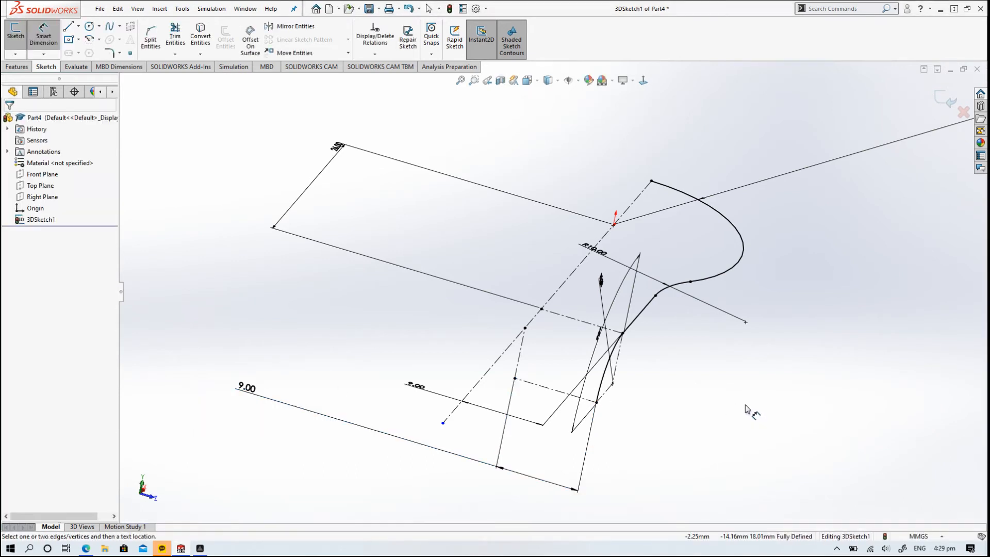
# Exit the finished 3D sketch and start a new sketch on the Front Plane
pyautogui.moveTo(744, 409)
pyautogui.mouseDown(button='middle')
pyautogui.moveTo(718, 380)
pyautogui.moveTo(731, 457)
pyautogui.moveTo(666, 377)
pyautogui.moveTo(661, 348)
pyautogui.moveTo(648, 358)
pyautogui.moveTo(656, 367)
pyautogui.moveTo(656, 340)
pyautogui.moveTo(655, 388)
pyautogui.moveTo(687, 386)
pyautogui.moveTo(711, 419)
pyautogui.moveTo(732, 391)
pyautogui.mouseUp(button='middle')
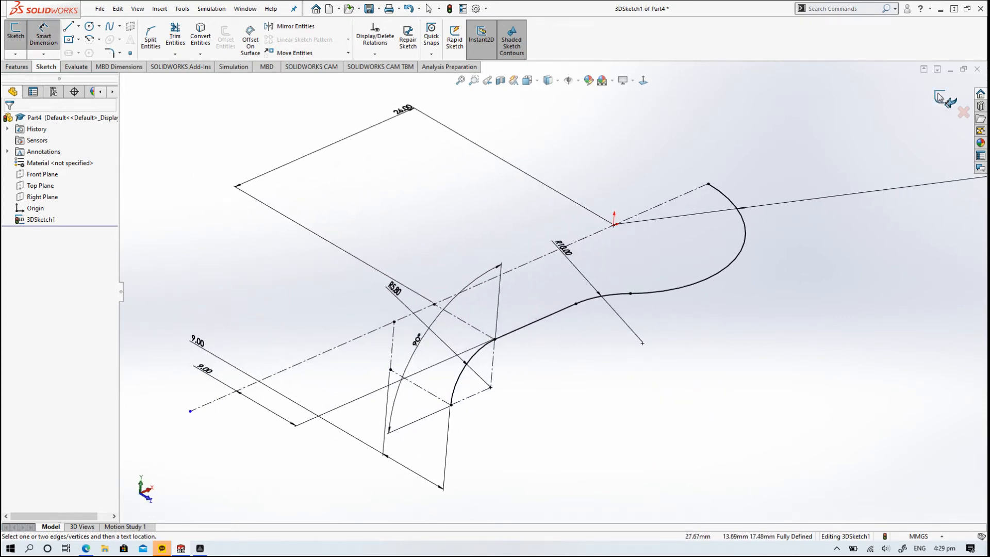
pyautogui.click(939, 98)
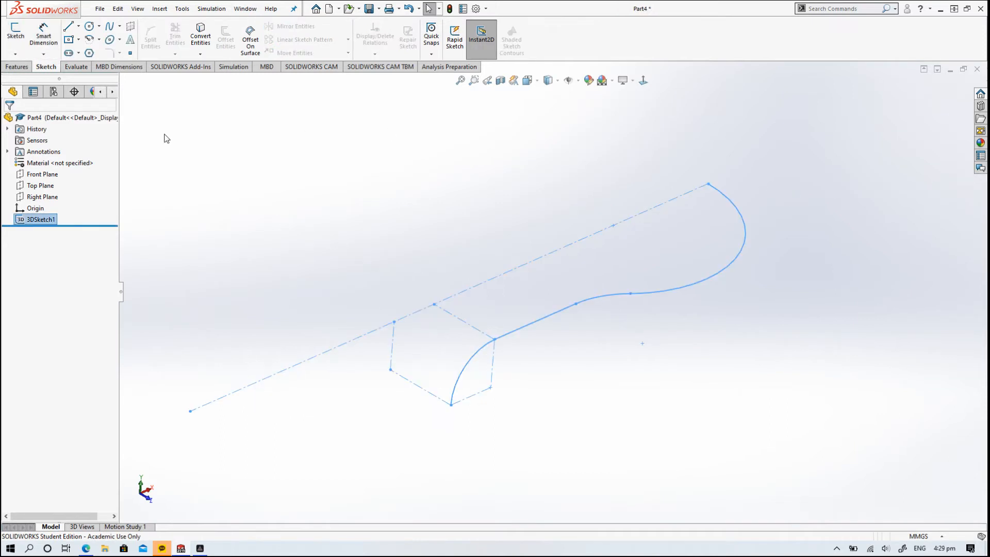
pyautogui.click(41, 174)
pyautogui.click(52, 161)
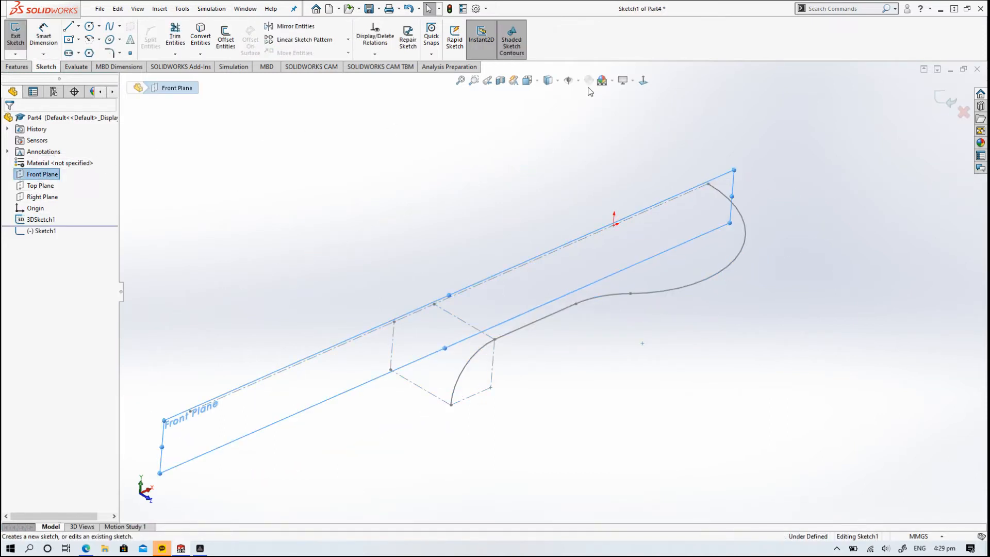
# Sketch a circle of about 6.1 mm radius centred on the large arc's endpoint of the 3D path
pyautogui.click(643, 81)
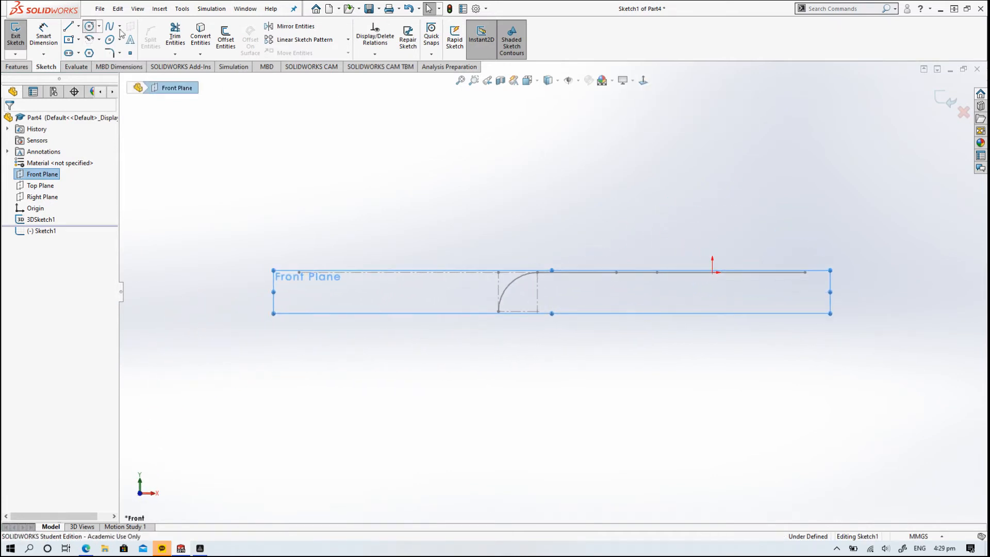
pyautogui.click(804, 272)
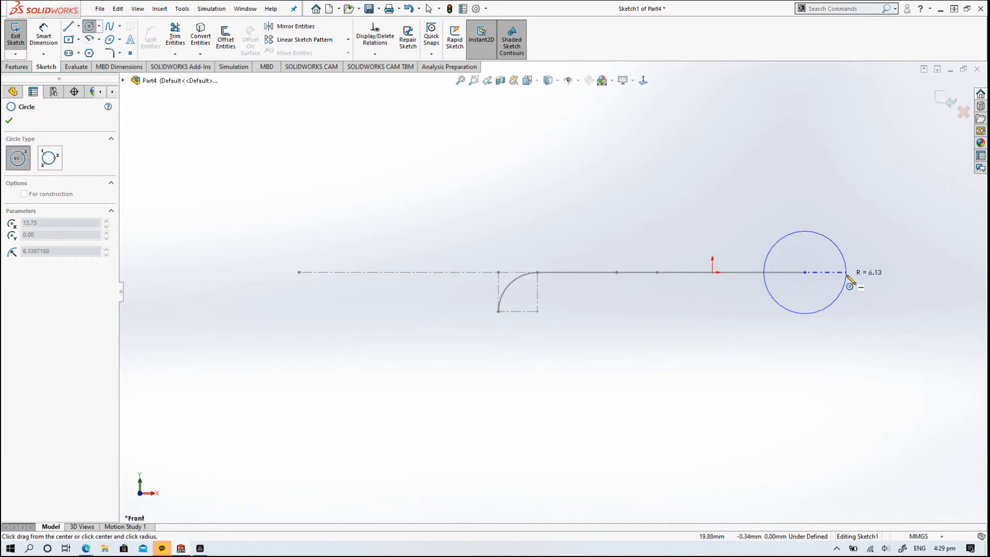
pyautogui.click(846, 275)
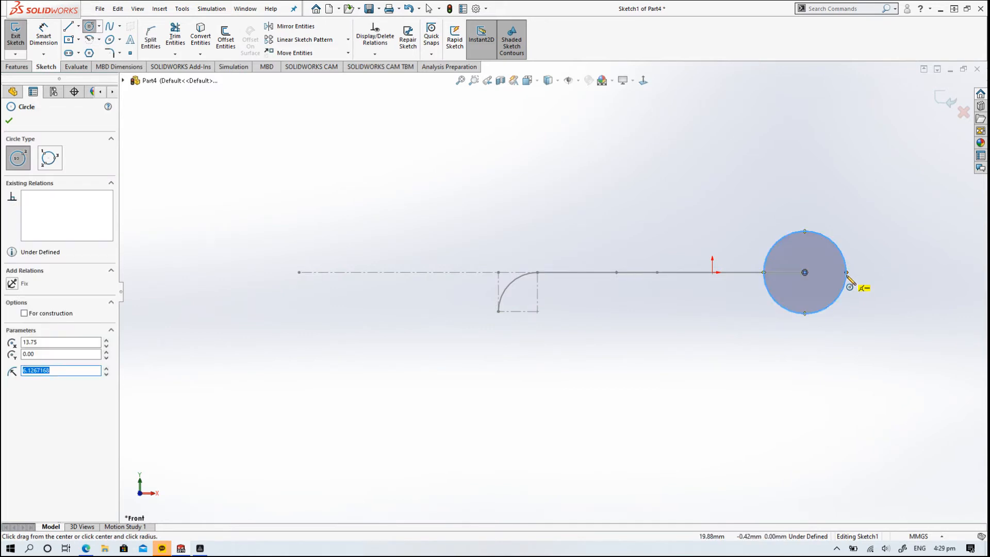
pyautogui.press('Escape')
# Dimension the circle's diameter as 5 mm and exit the sketch
pyautogui.click(45, 37)
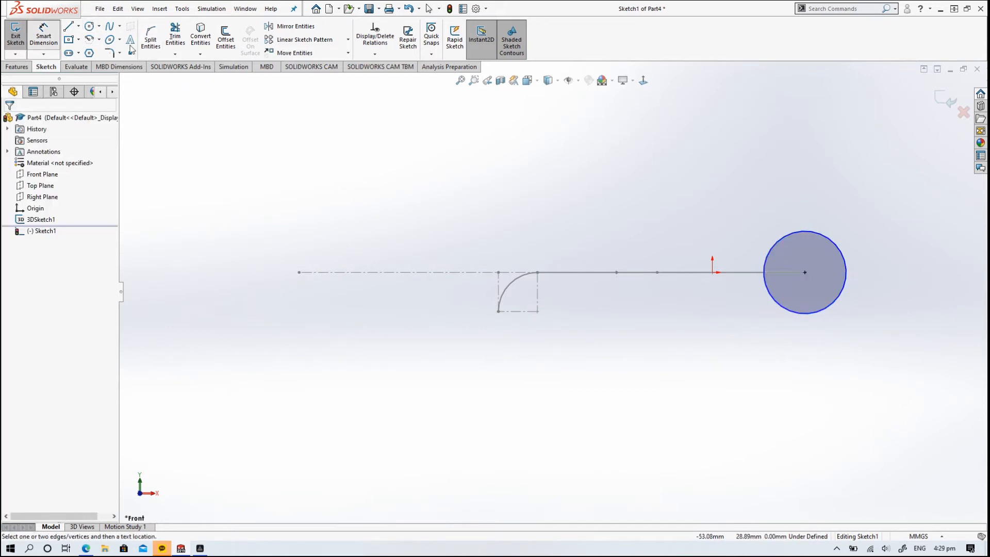
pyautogui.click(823, 239)
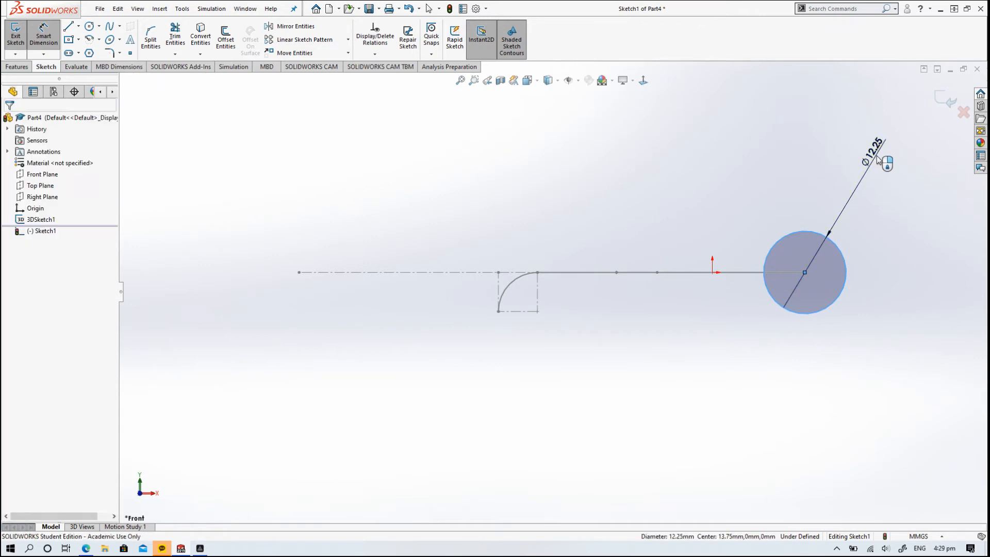
pyautogui.click(878, 160)
pyautogui.write('5')
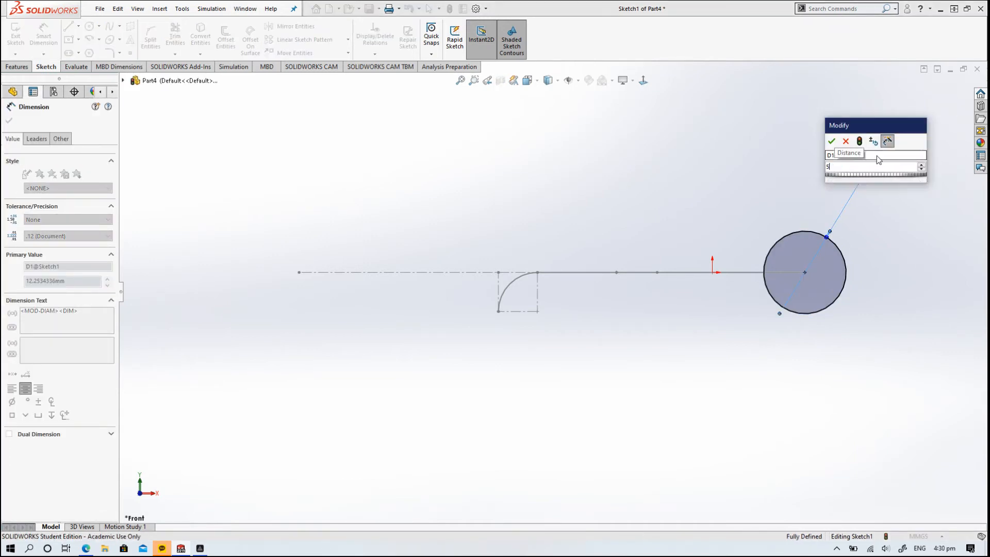
pyautogui.press('Return')
pyautogui.click(945, 102)
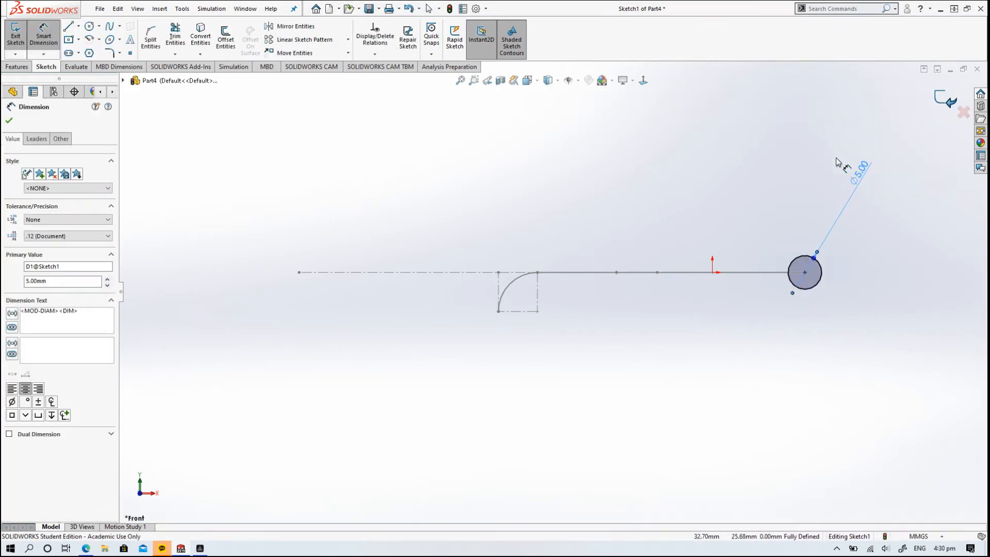
# Sweep the 5 mm circle along the 3D sketch path as a solid boss
pyautogui.moveTo(667, 223)
pyautogui.mouseDown(button='middle')
pyautogui.moveTo(727, 253)
pyautogui.moveTo(738, 246)
pyautogui.mouseUp(button='middle')
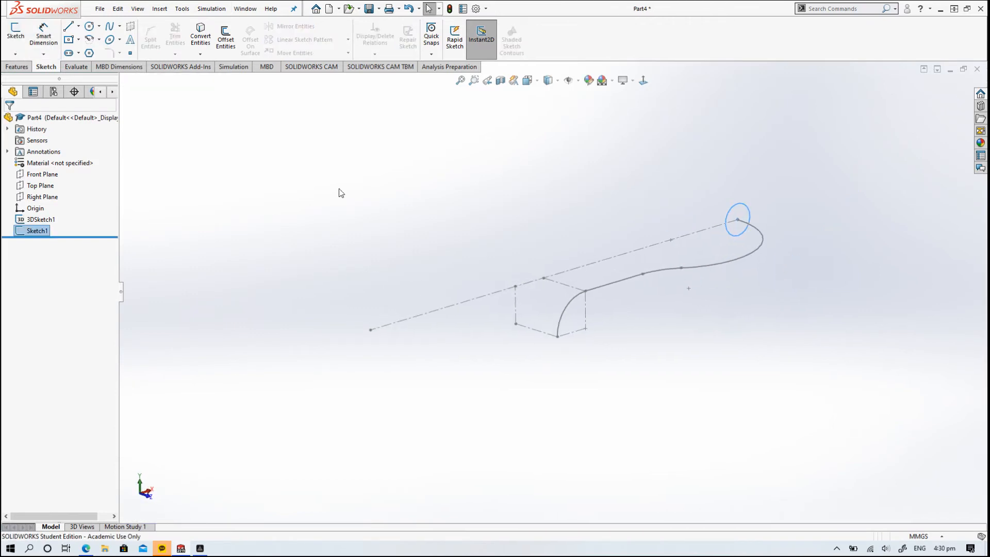
pyautogui.click(16, 67)
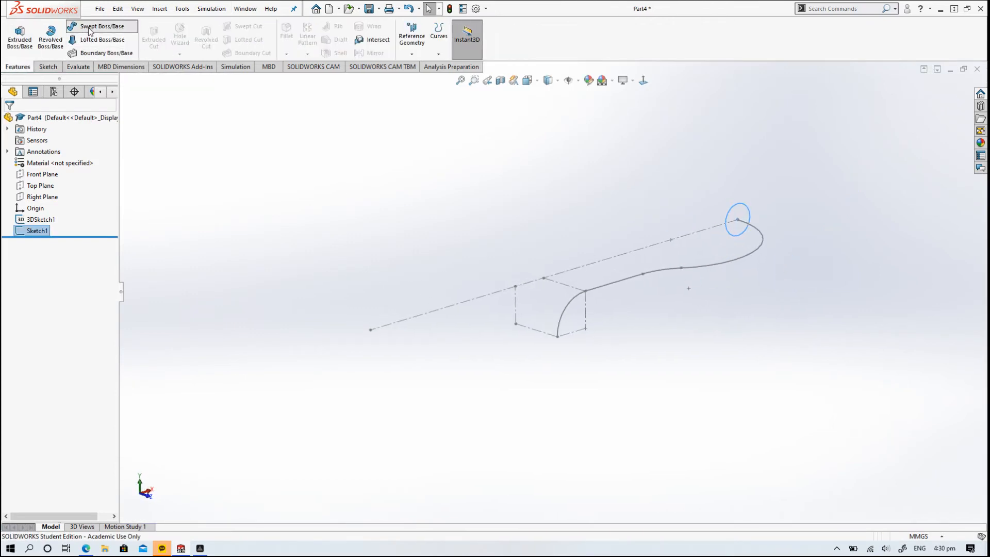
pyautogui.click(92, 27)
pyautogui.click(762, 240)
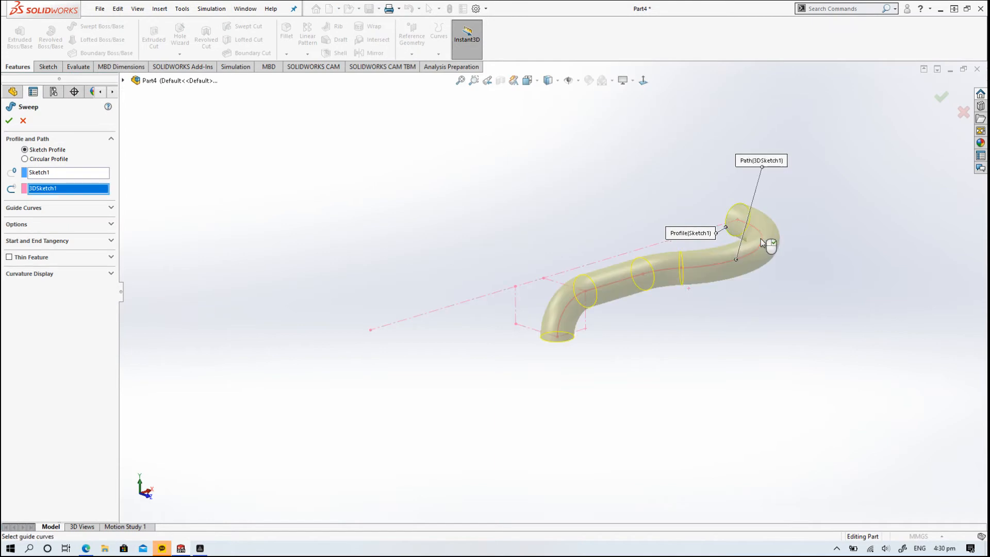
pyautogui.click(9, 119)
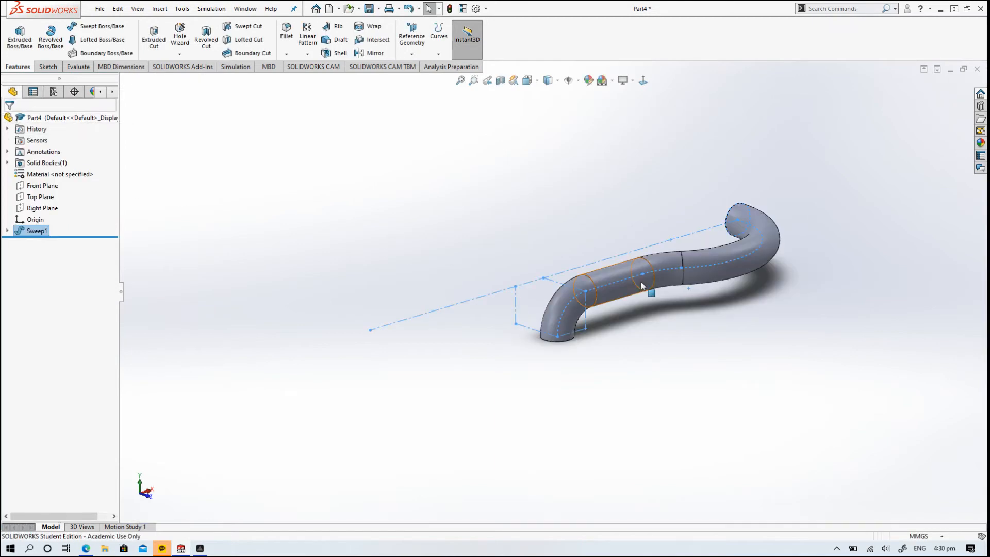
# Mirror the swept tube about its flat circular end face on the large arc's side
pyautogui.moveTo(648, 286); pyautogui.dragTo(768, 301, button='middle')
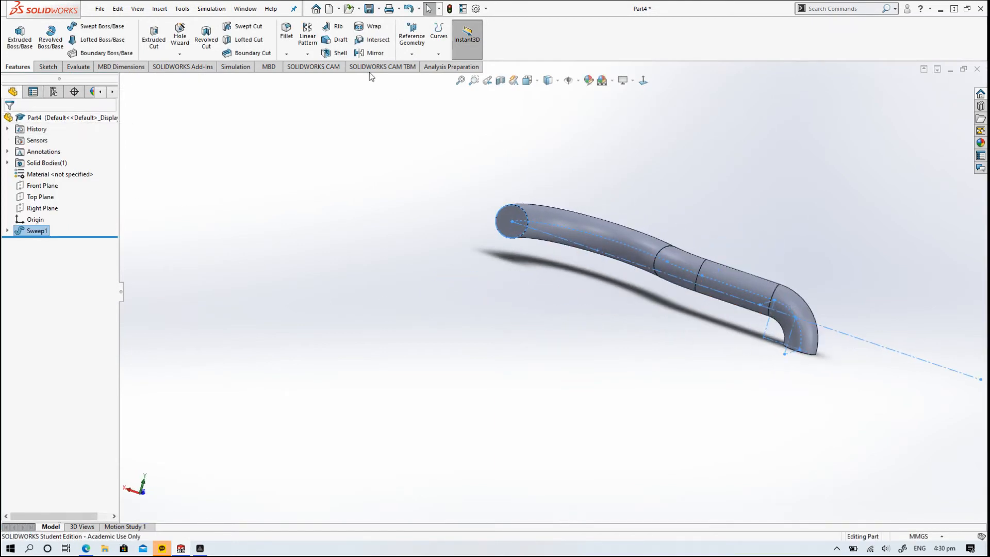
pyautogui.click(376, 53)
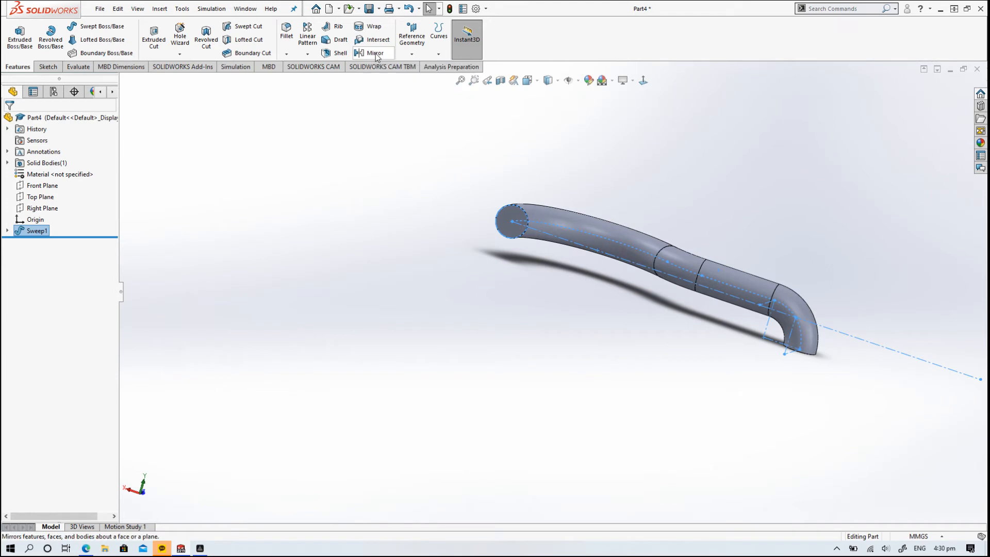
pyautogui.click(514, 222)
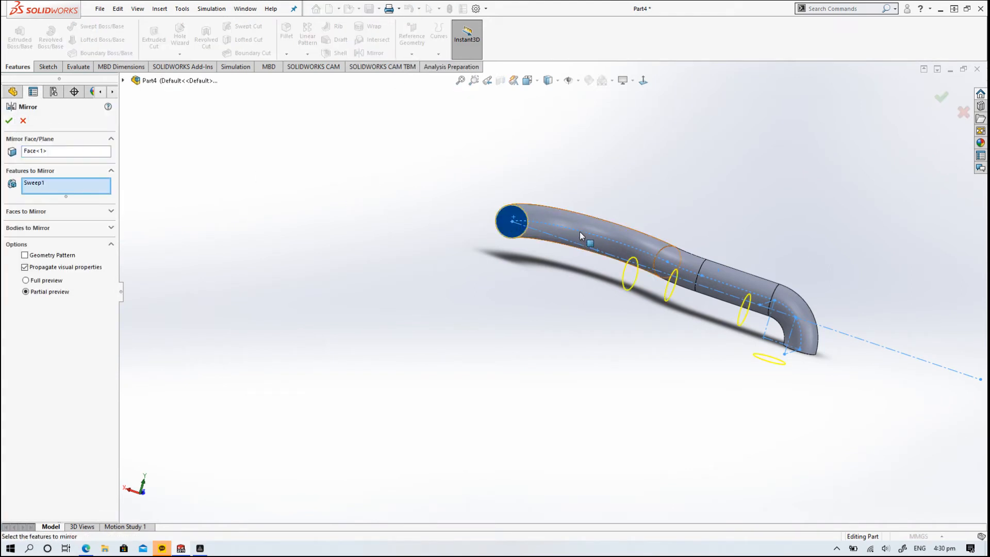
pyautogui.moveTo(579, 237); pyautogui.dragTo(531, 235, button='middle')
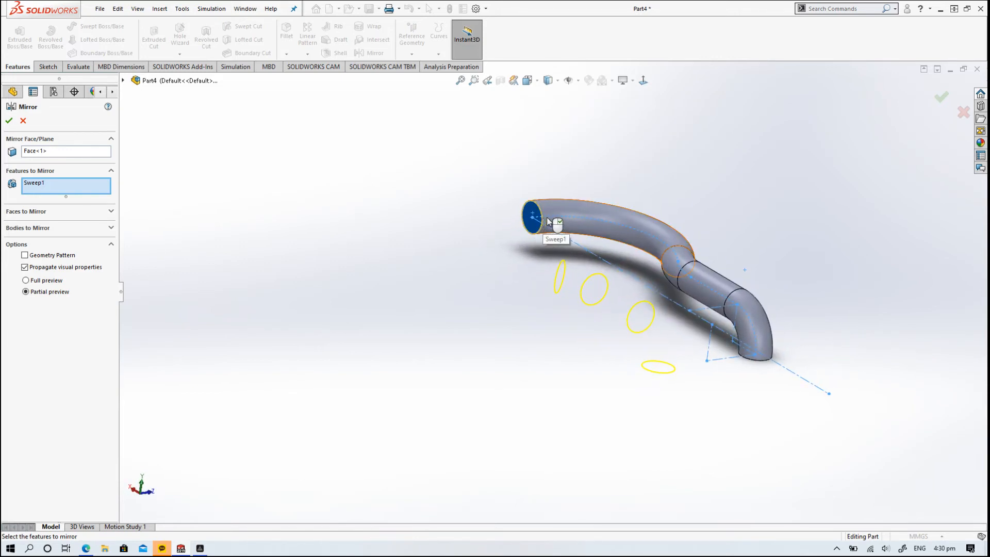
pyautogui.click(9, 121)
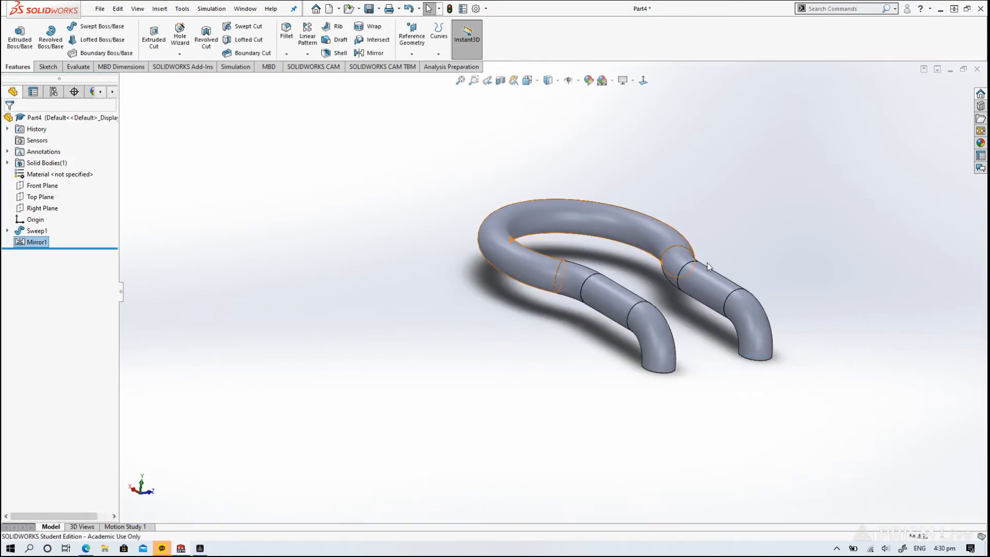
# Start a new sketch on the Front Plane and view it face-on
pyautogui.moveTo(706, 262); pyautogui.dragTo(675, 254, button='middle')
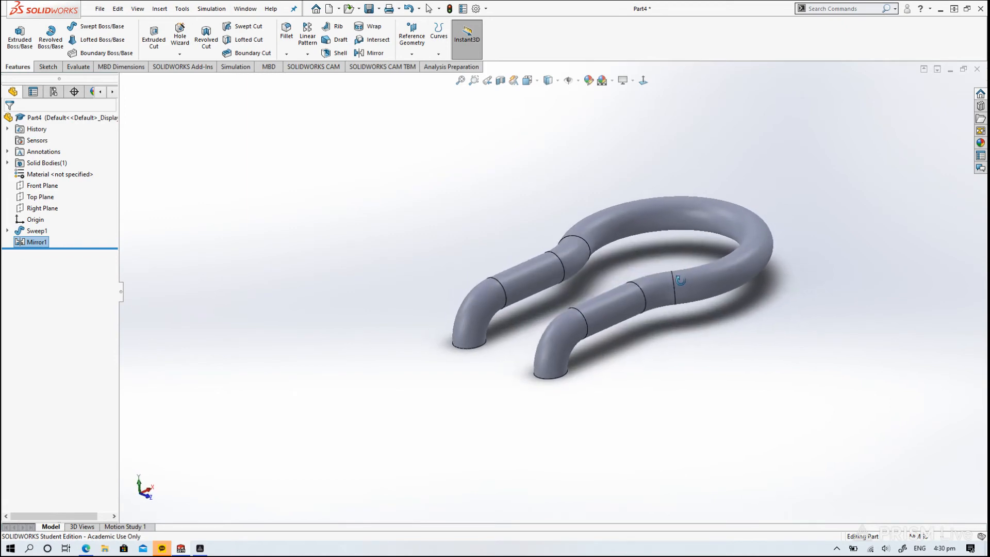
pyautogui.click(40, 198)
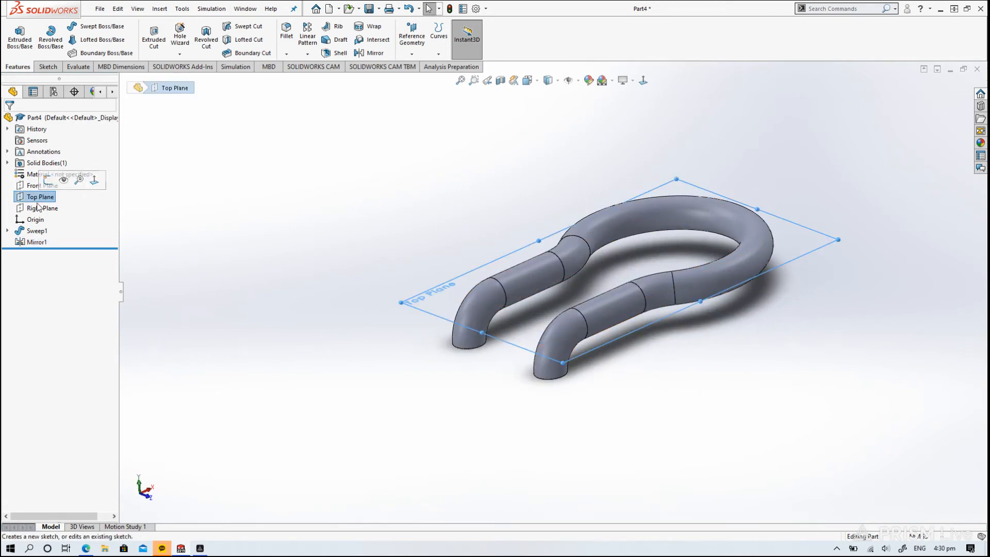
pyautogui.click(26, 186)
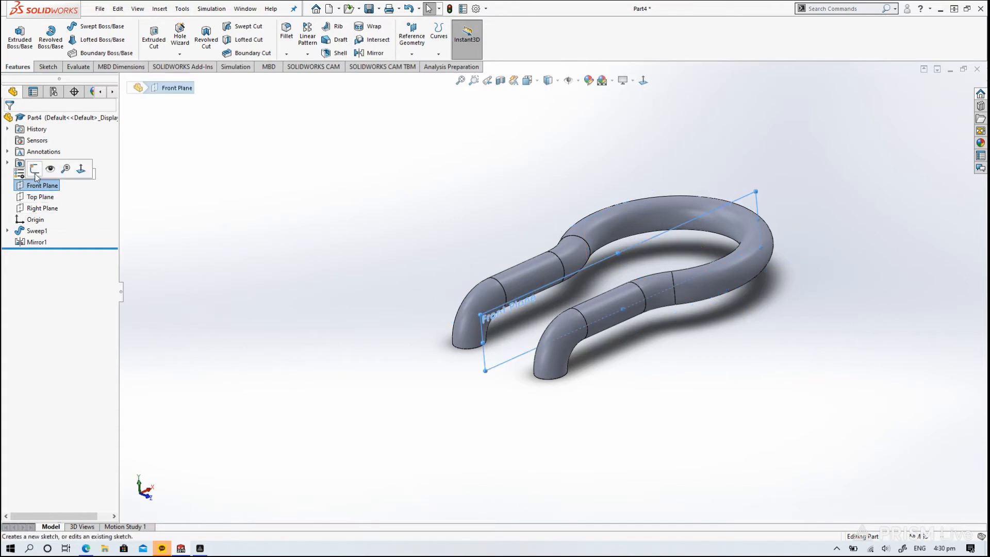
pyautogui.click(48, 169)
pyautogui.click(643, 81)
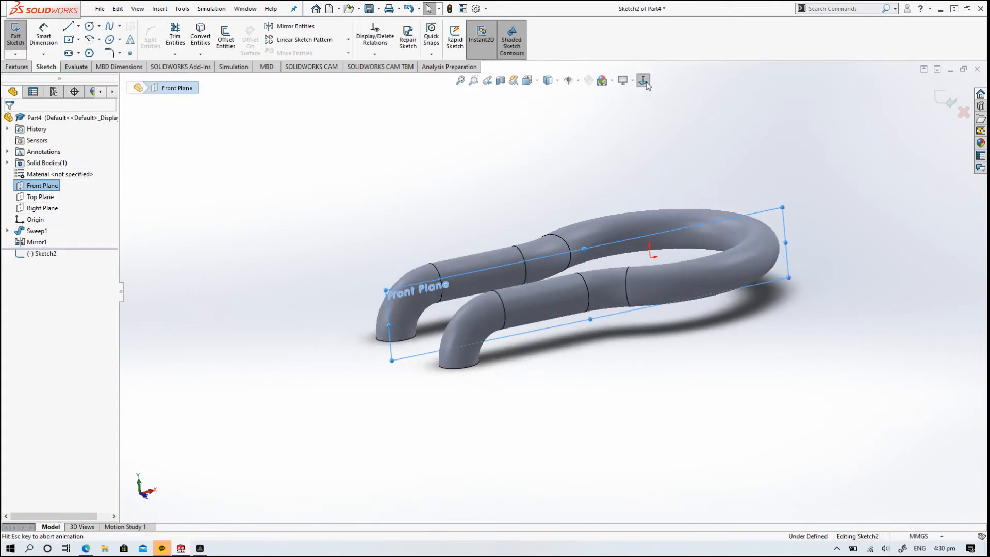
# Draw a horizontal line from the middle of the bend's seam edge to just short of the origin, then exit the sketch
pyautogui.click(69, 26)
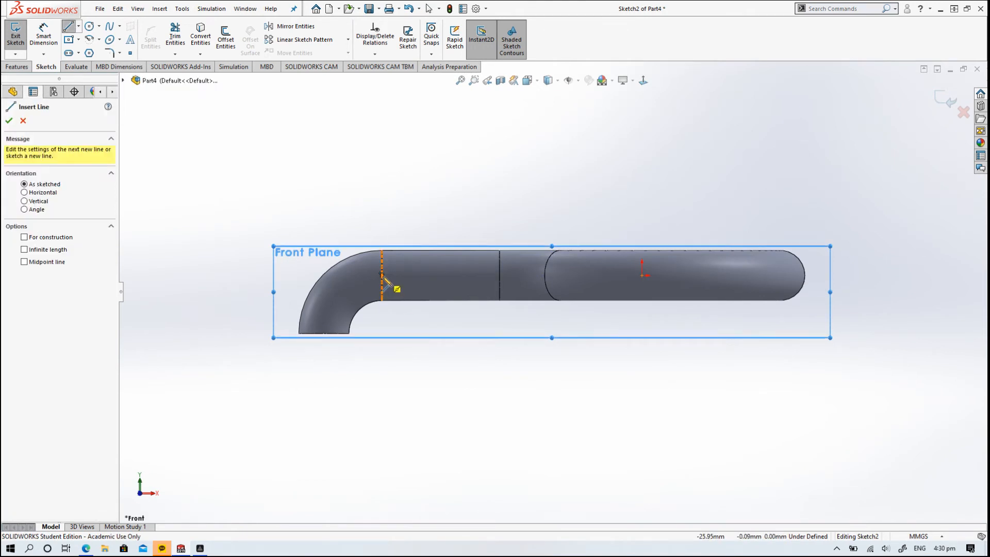
pyautogui.click(382, 275)
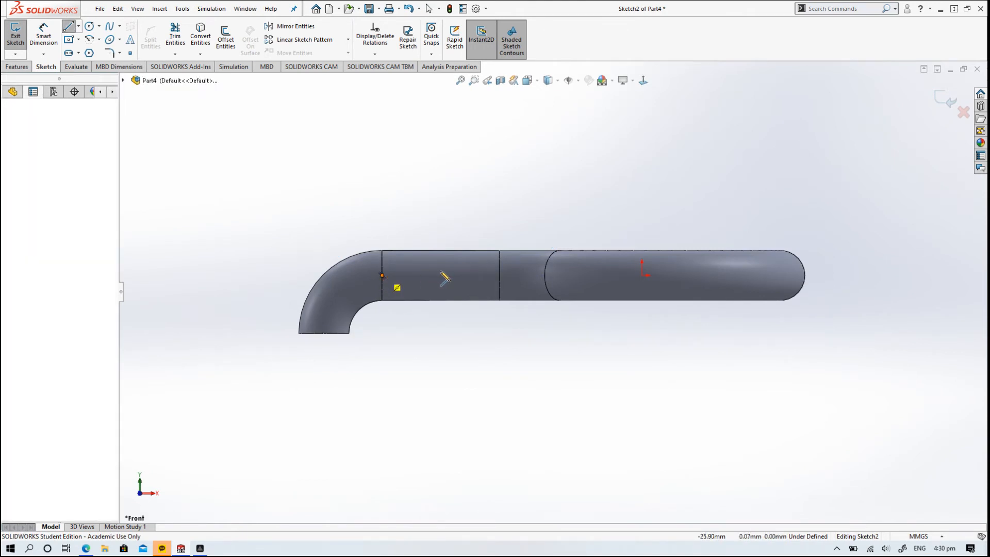
pyautogui.click(596, 276)
pyautogui.press('Escape')
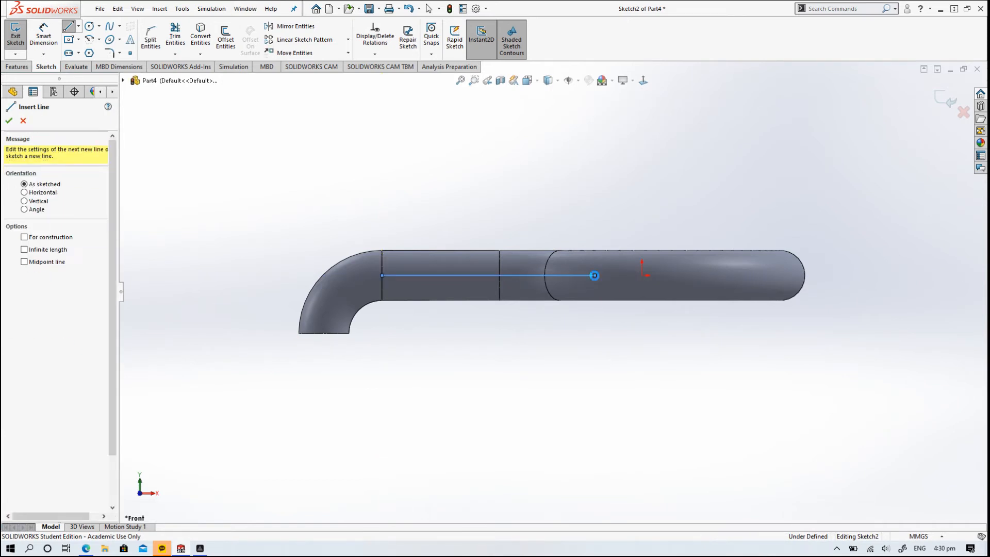
pyautogui.press('Escape')
pyautogui.moveTo(498, 251); pyautogui.dragTo(606, 261, button='middle')
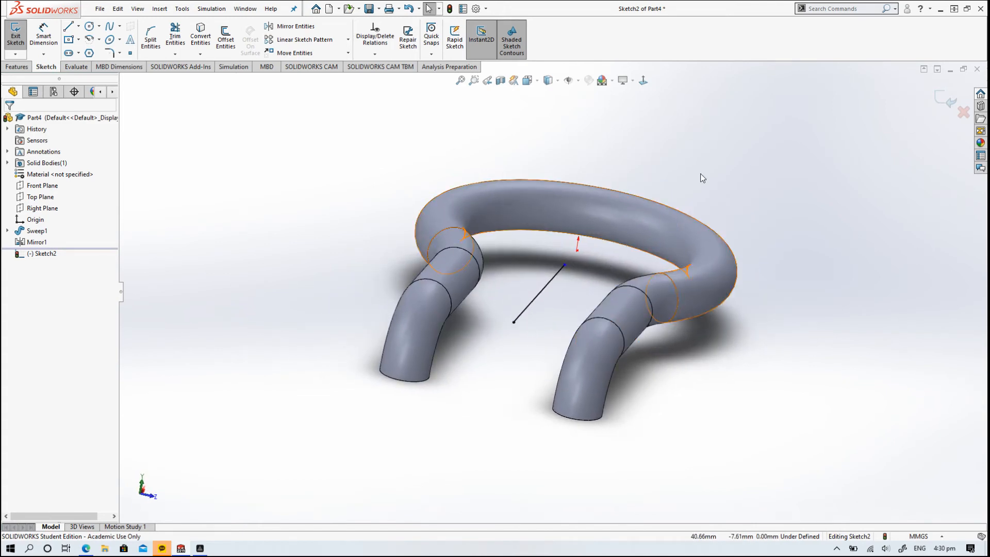
pyautogui.click(941, 100)
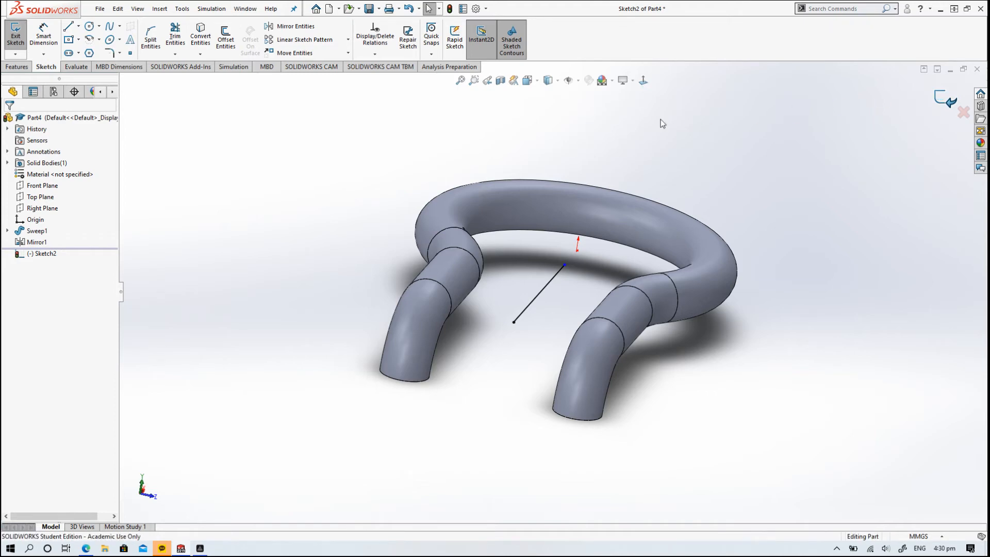
# Start a boss extrusion of the line with the end condition Up To Next in both directions
pyautogui.click(20, 37)
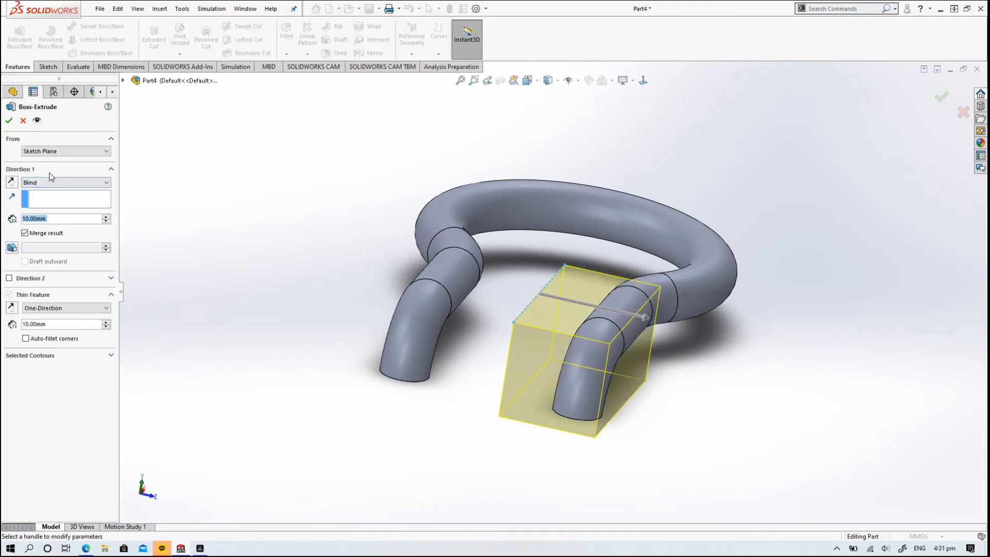
pyautogui.click(44, 183)
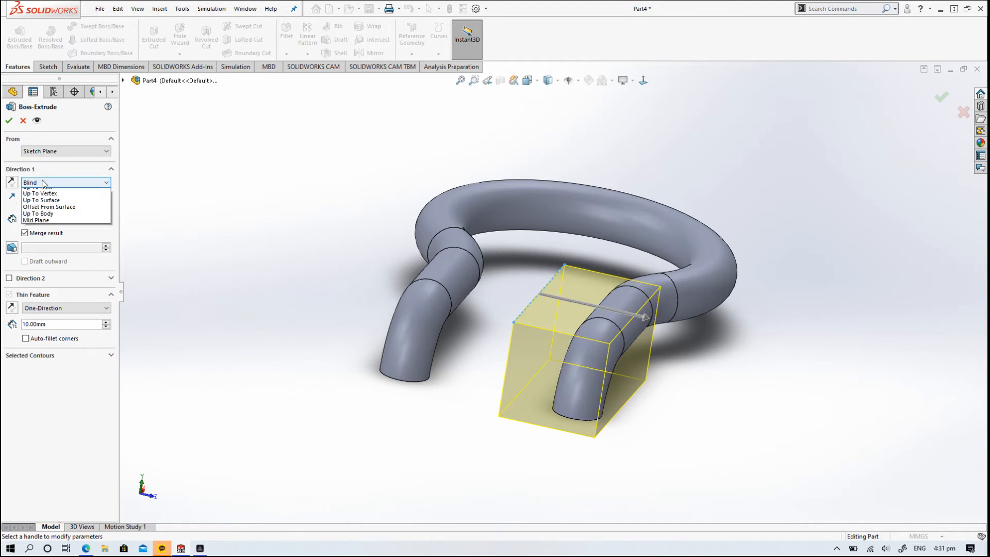
pyautogui.click(53, 205)
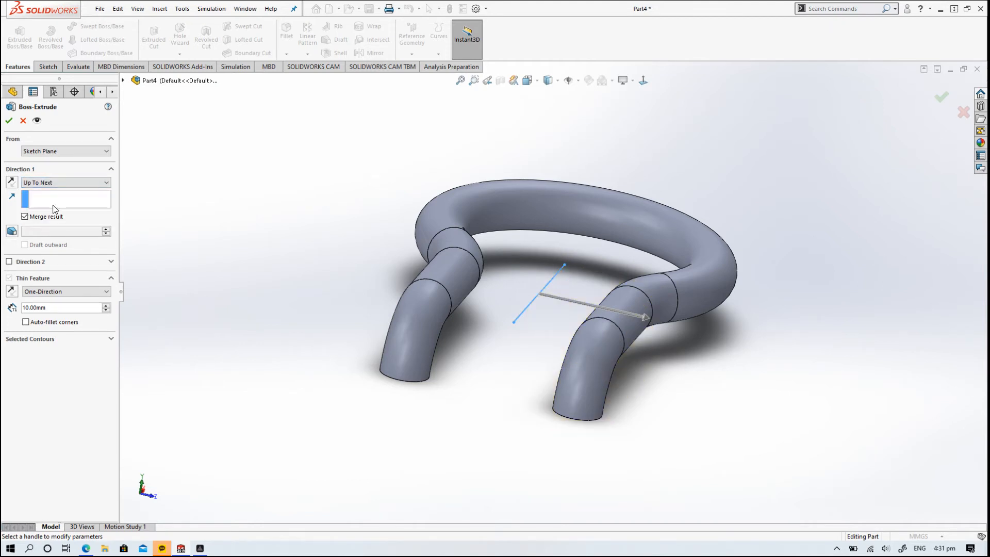
pyautogui.click(9, 262)
pyautogui.click(48, 274)
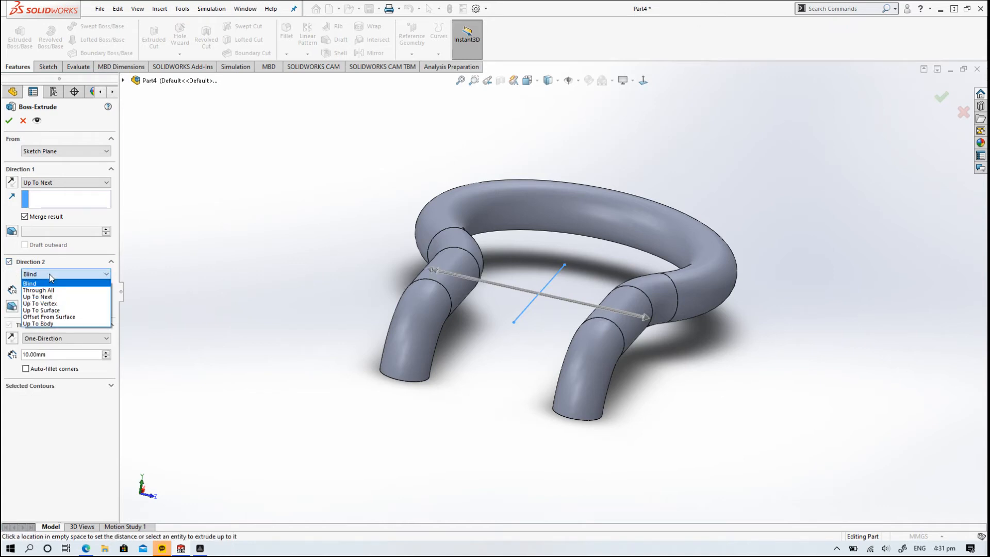
pyautogui.click(43, 297)
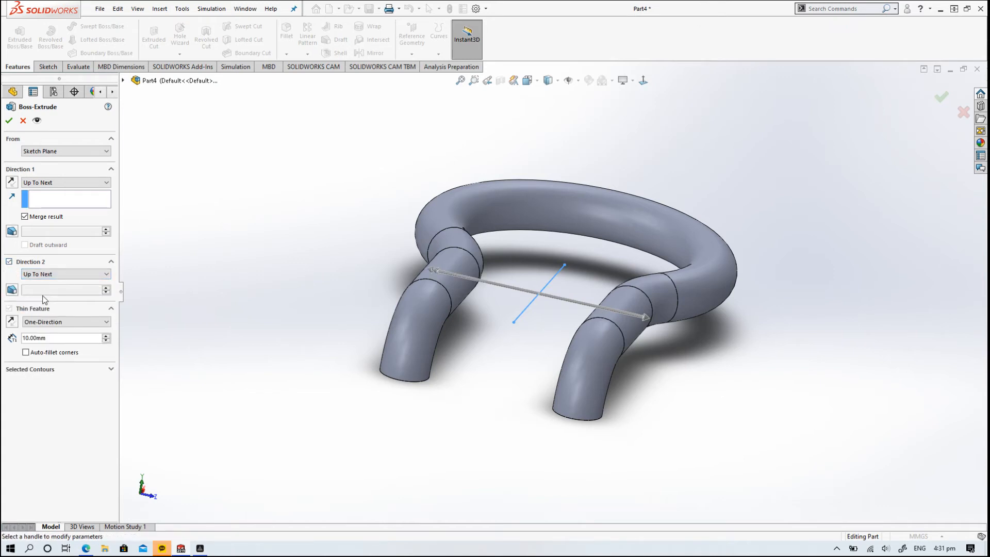
# Set the extrusion's thin feature to Mid-Plane with a 2.5 mm thickness and complete the plate
pyautogui.click(54, 325)
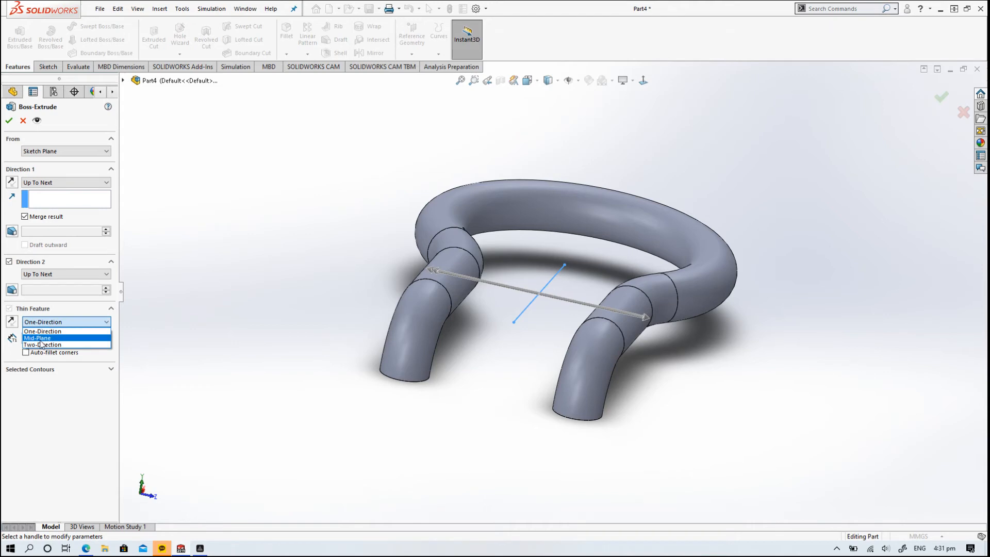
pyautogui.click(42, 338)
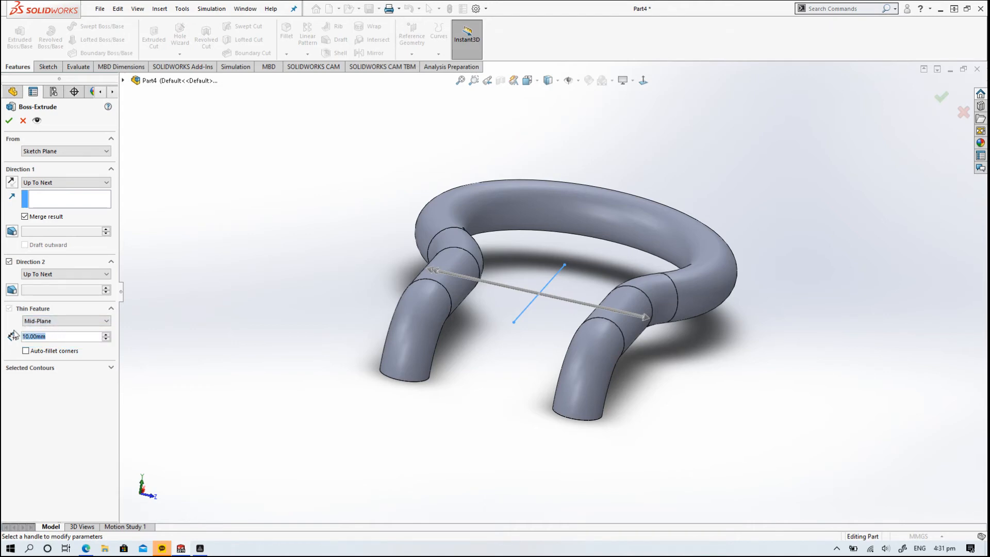
pyautogui.write('2.5')
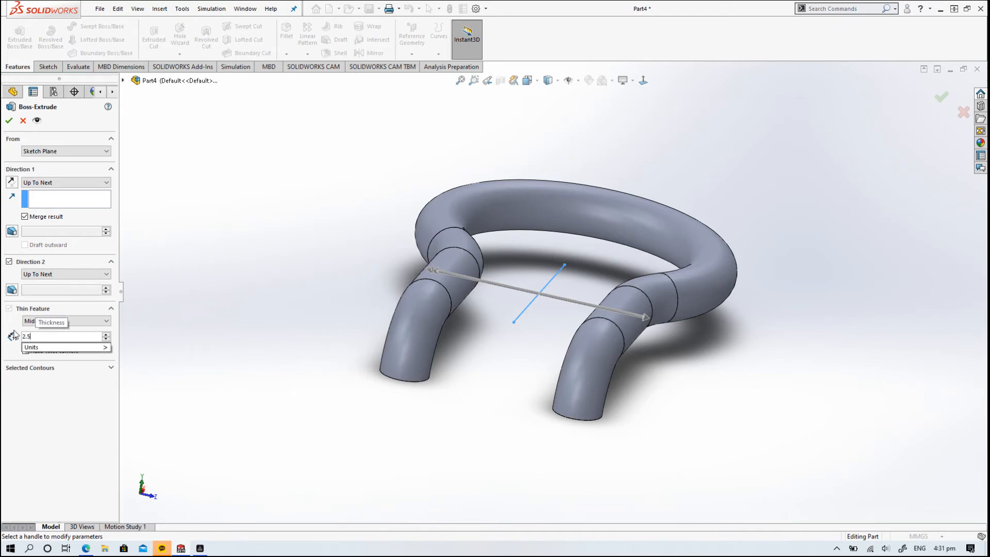
pyautogui.press('Return')
pyautogui.press('Return')
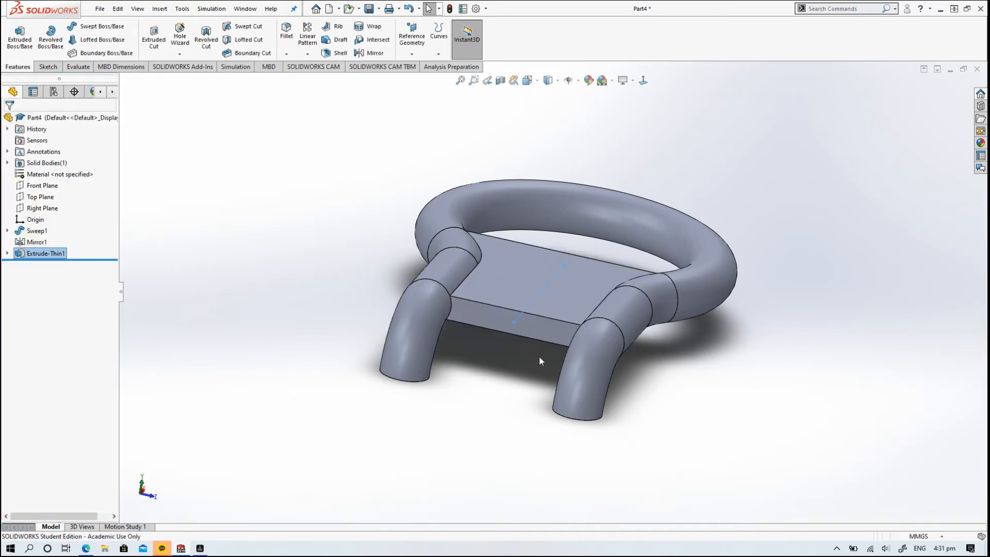
# Start a new sketch on the Top Plane
pyautogui.moveTo(495, 265); pyautogui.dragTo(634, 268, button='middle')
pyautogui.click(39, 198)
pyautogui.click(48, 181)
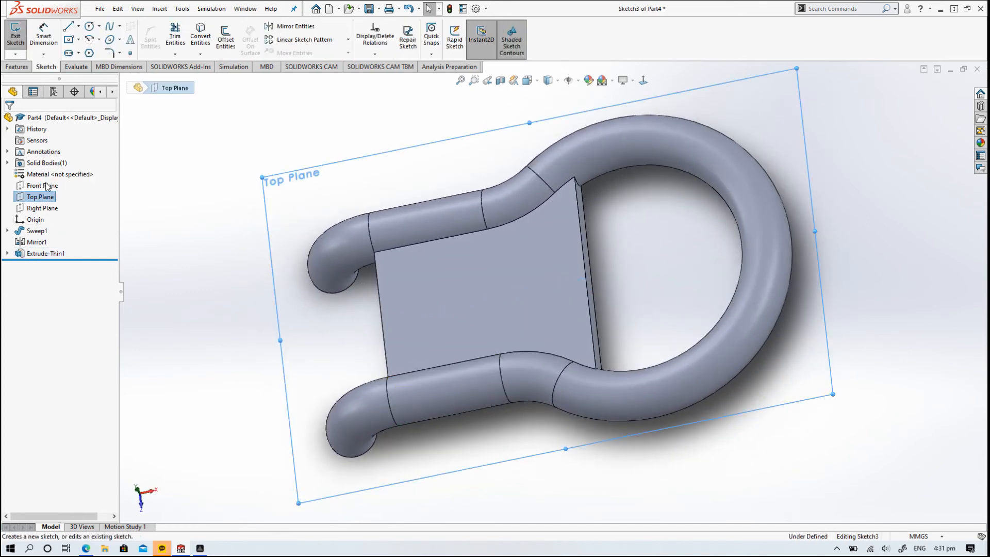
# Draw a circle of about 12 mm radius centred on the origin in the Top Plane sketch, viewed square-on
pyautogui.click(645, 81)
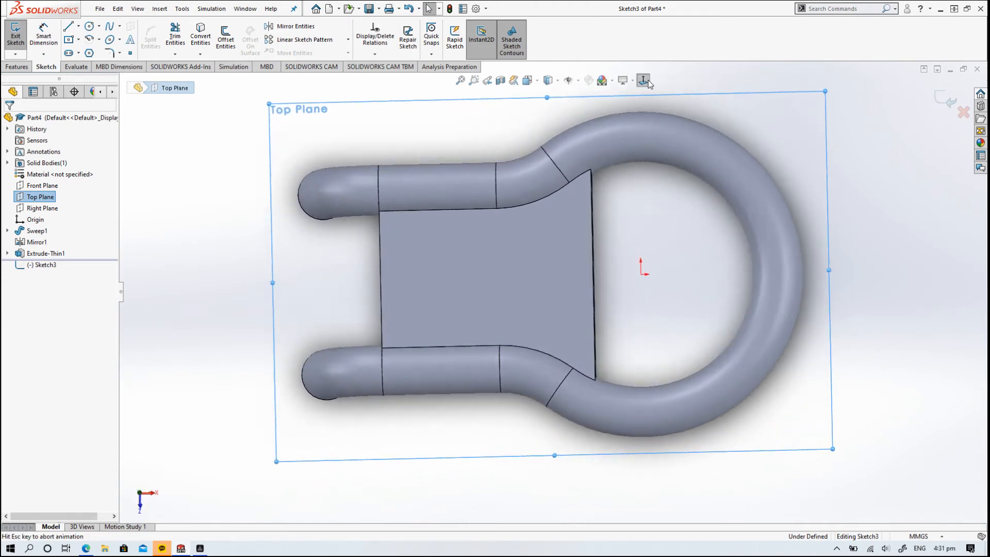
pyautogui.click(89, 27)
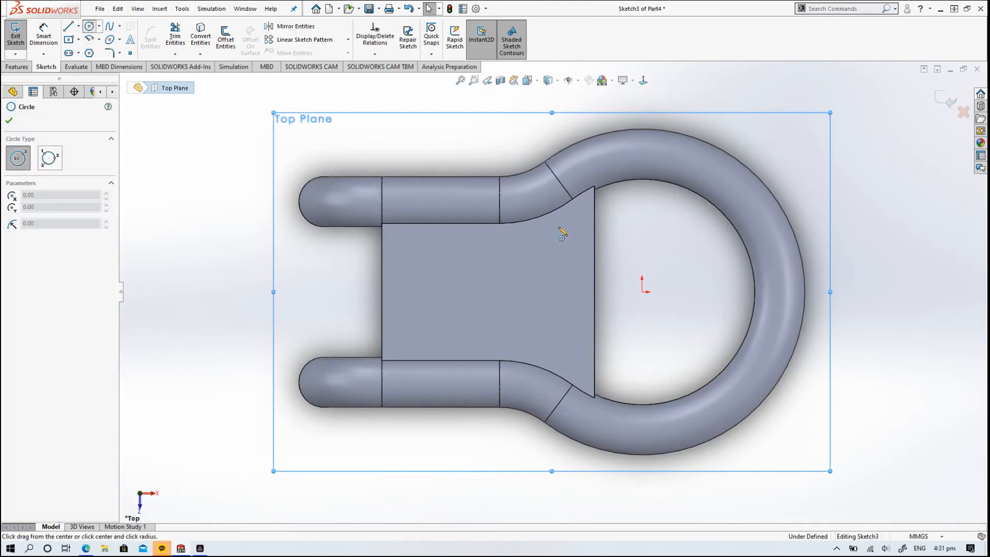
pyautogui.click(643, 292)
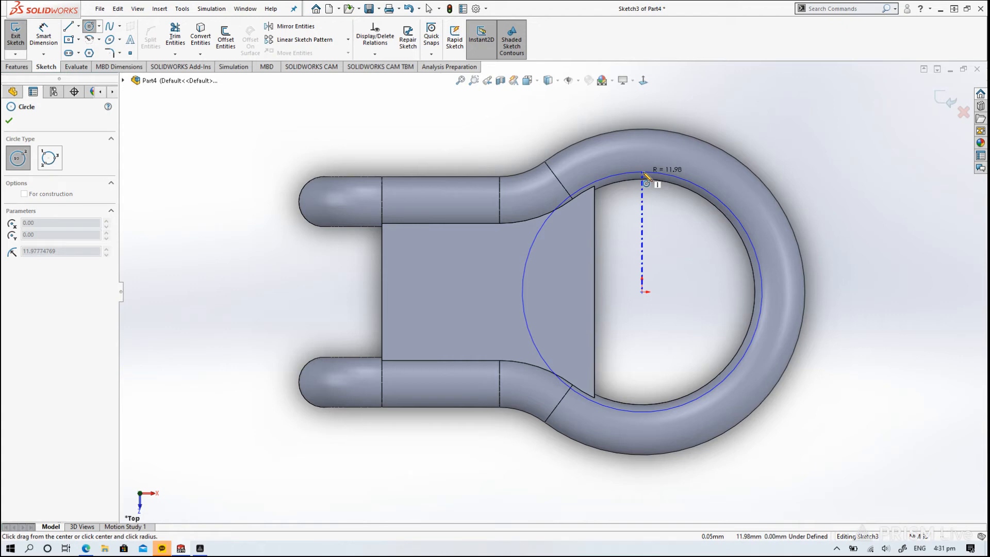
pyautogui.click(645, 174)
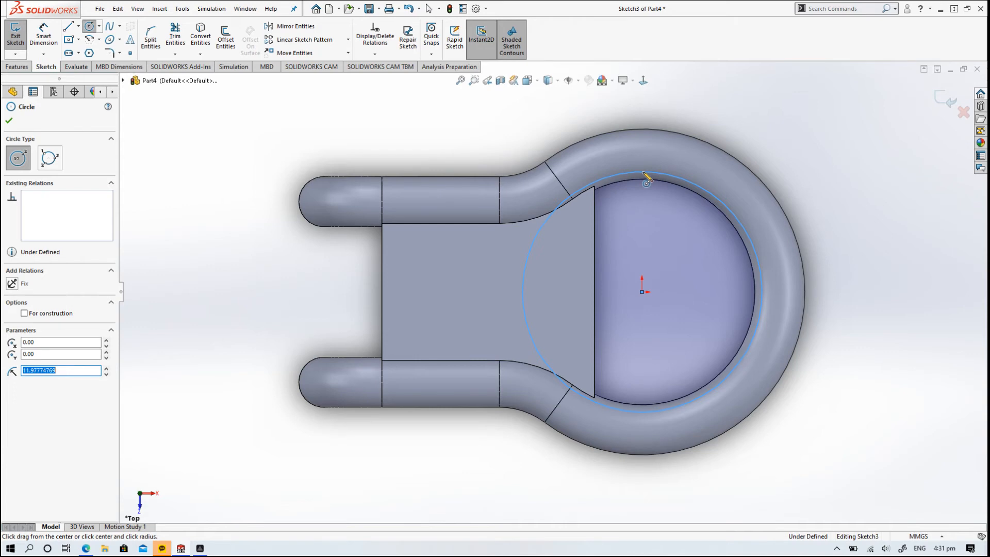
pyautogui.click(643, 174)
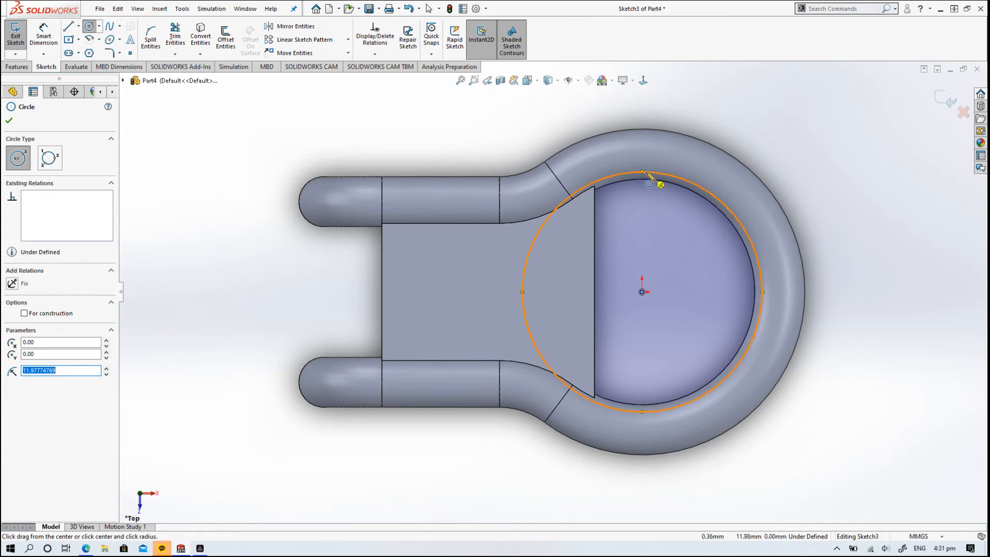
# Dimension the circle's diameter as 23.16 mm
pyautogui.click(44, 33)
pyautogui.click(737, 145)
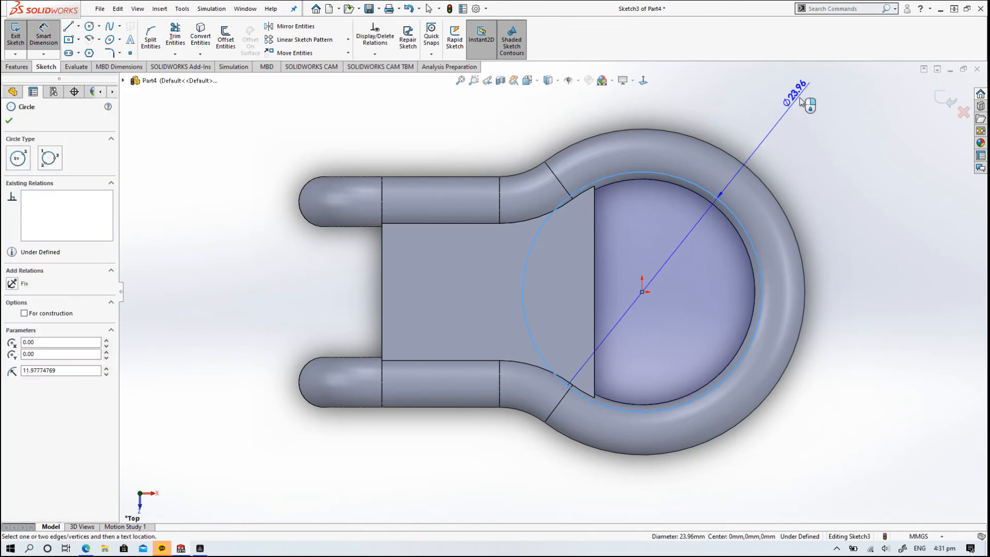
pyautogui.click(808, 114)
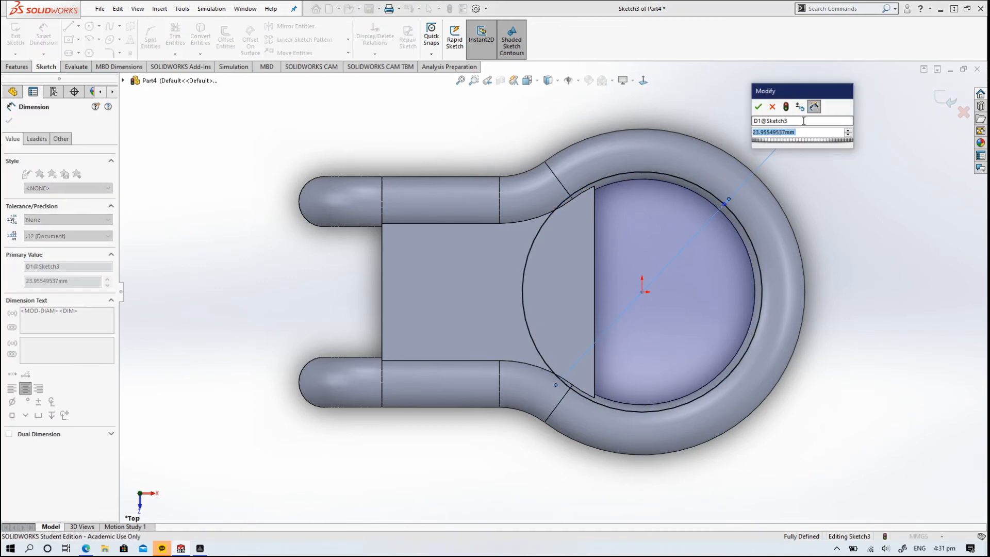
pyautogui.write('23.16')
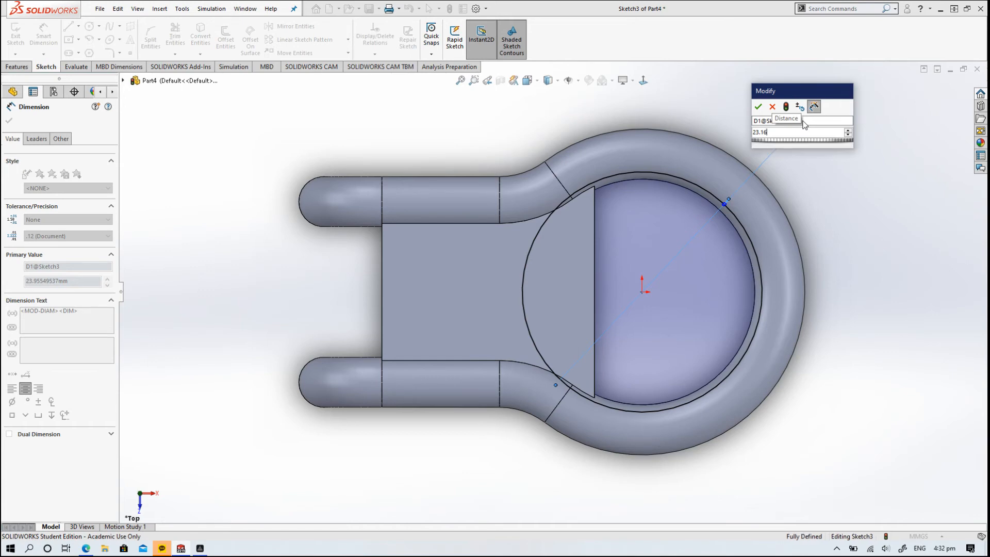
pyautogui.press('Return')
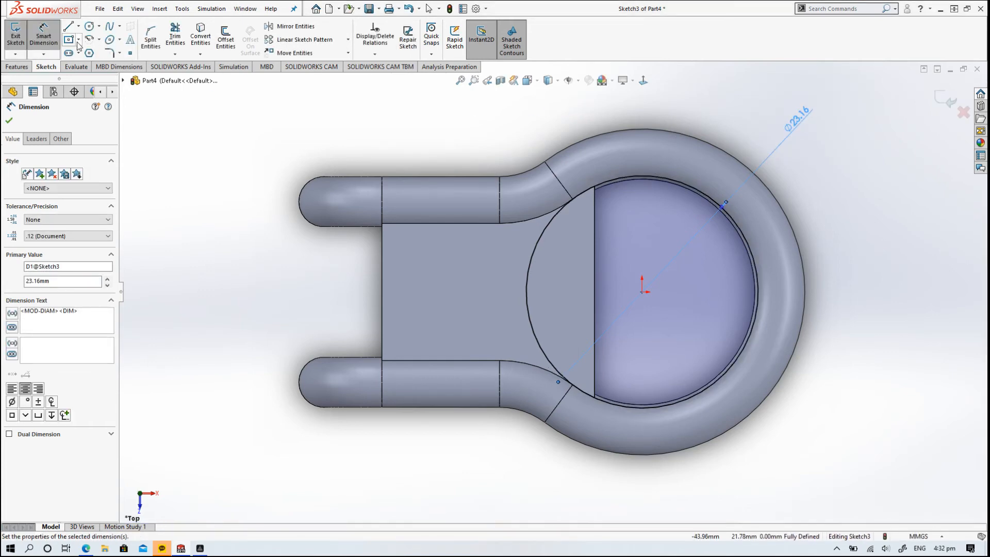
# Draw a centerpoint semicircle of about 8 mm radius from the midpoint of the plate's end edge, bulging into the plate
pyautogui.click(89, 39)
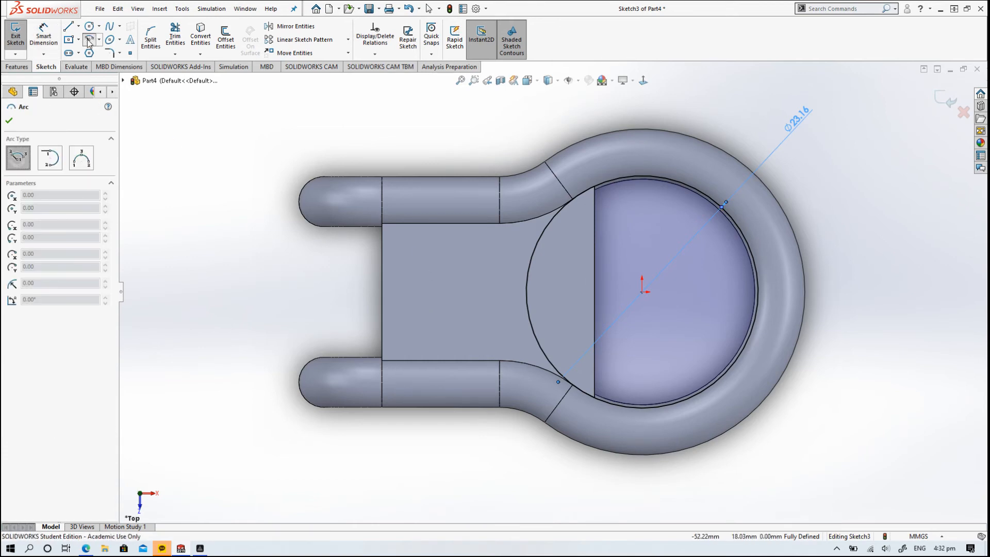
pyautogui.click(382, 292)
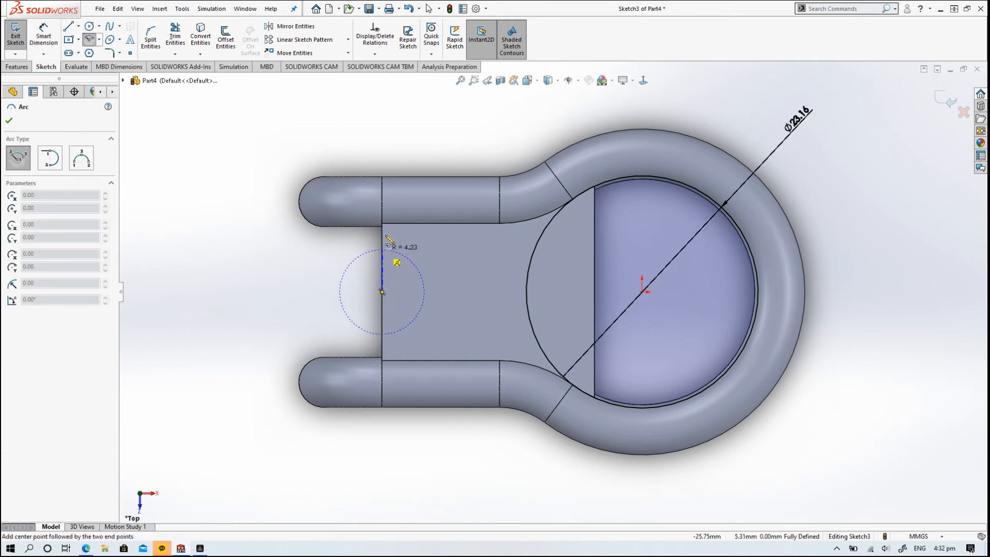
pyautogui.click(382, 212)
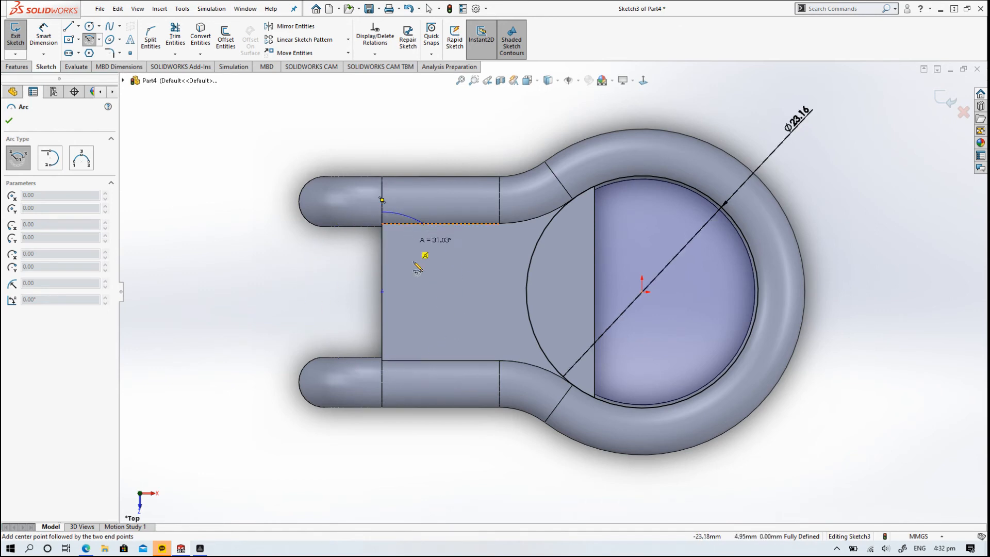
pyautogui.click(382, 371)
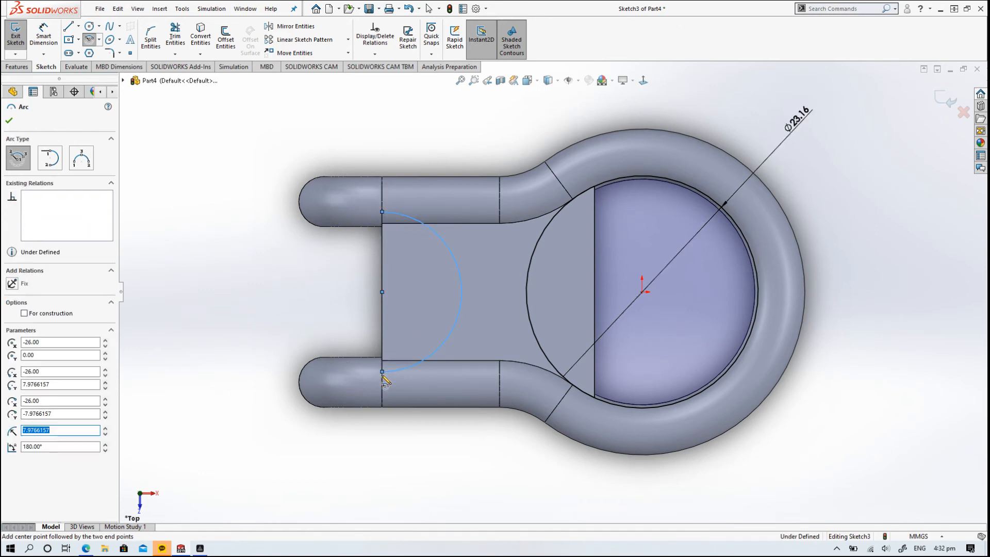
pyautogui.press('Escape')
# Dimension the semicircular arc's radius as 6.83 mm
pyautogui.click(43, 36)
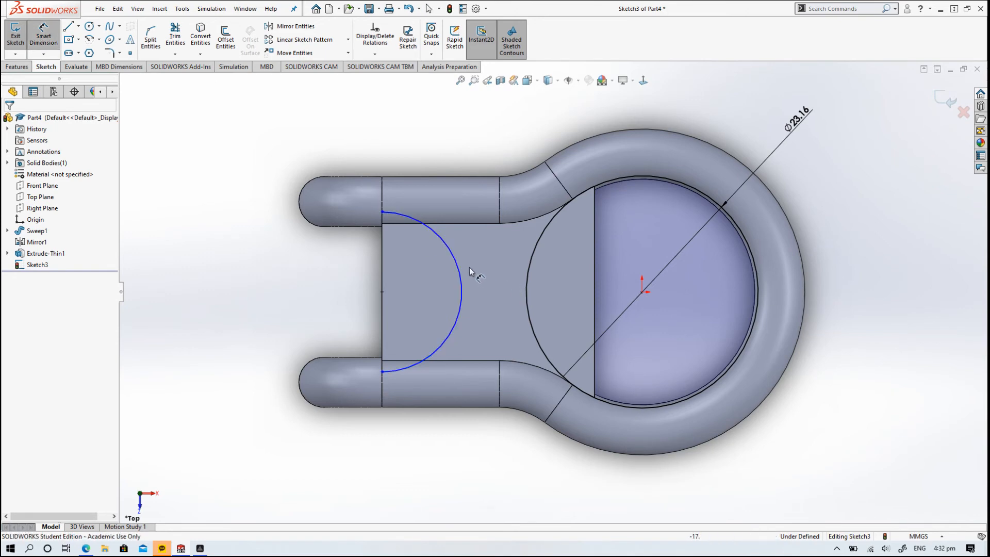
pyautogui.click(461, 281)
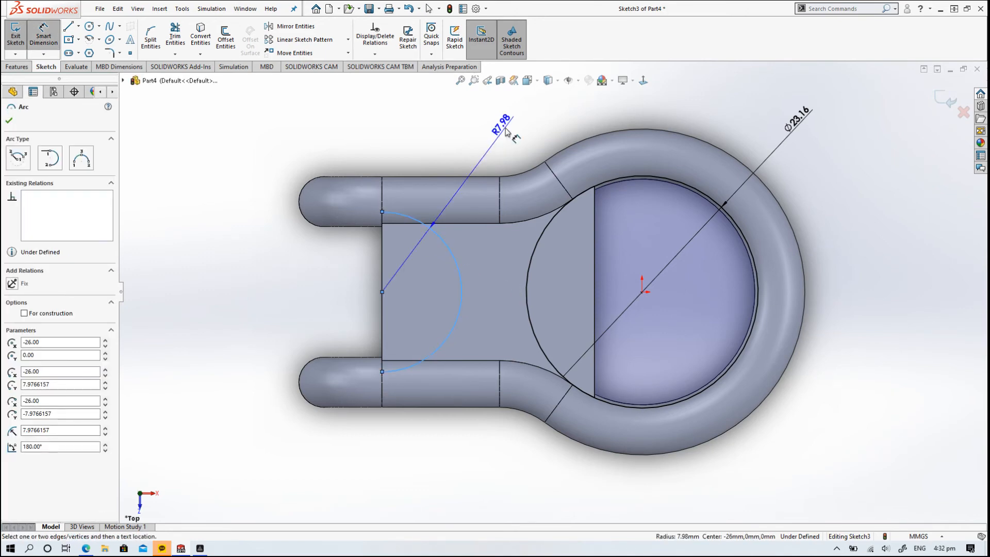
pyautogui.click(507, 132)
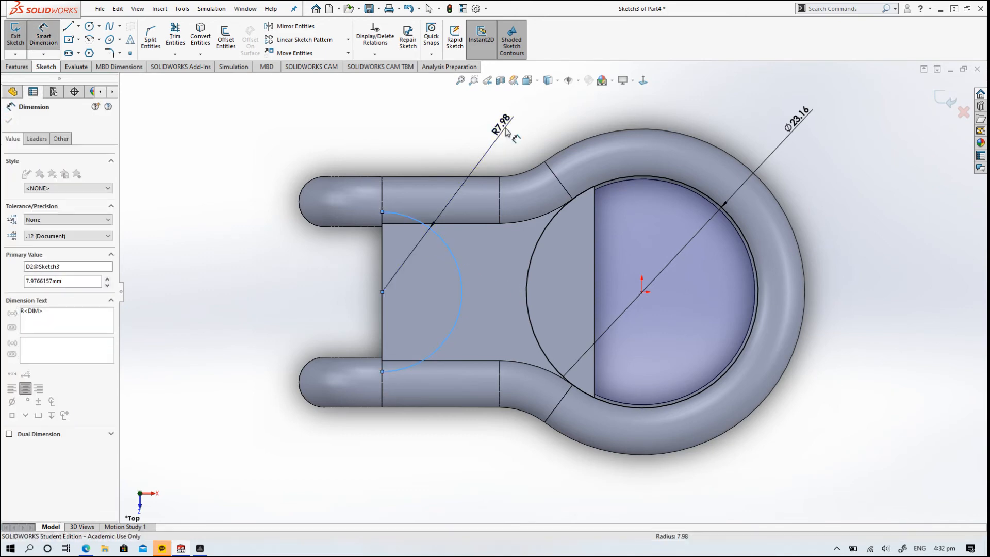
pyautogui.write('6.86')
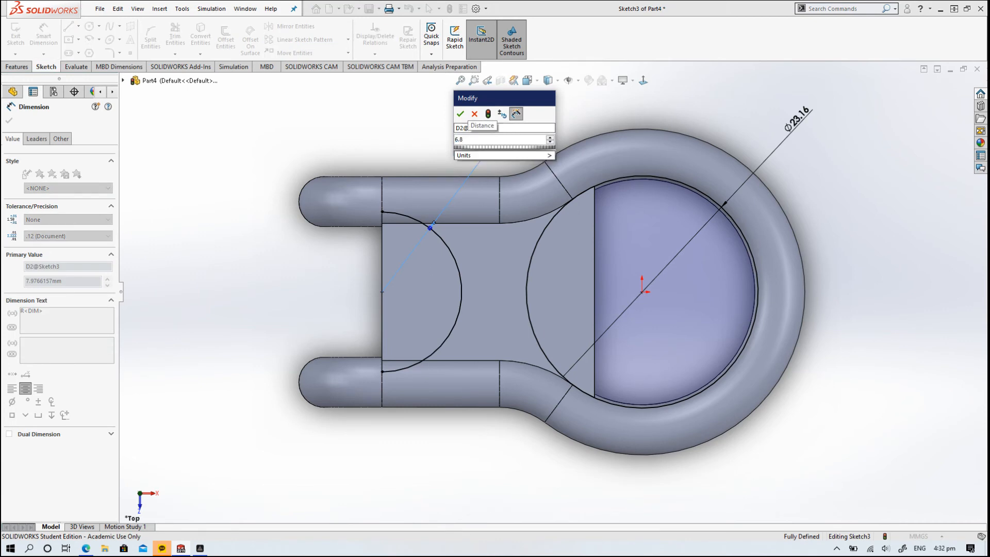
pyautogui.press('Return')
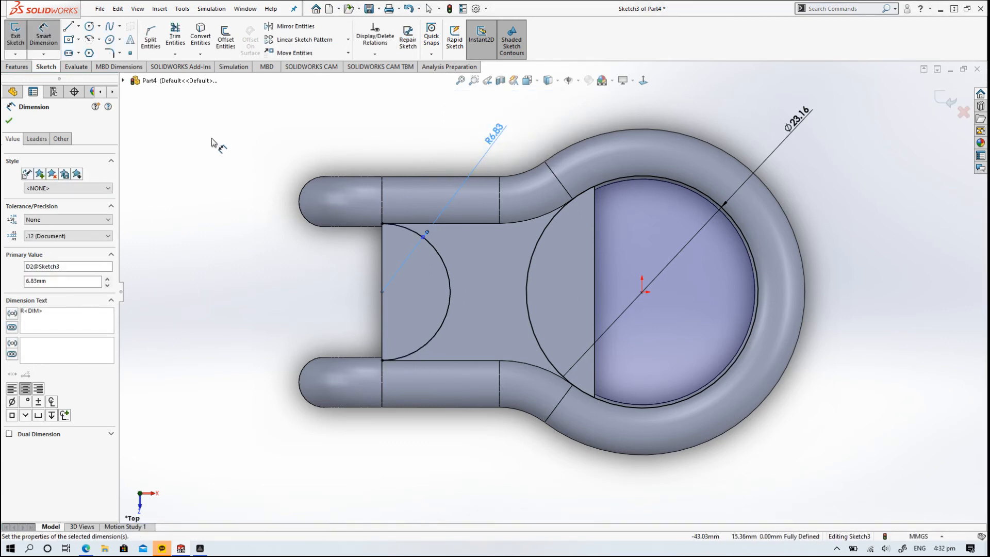
pyautogui.click(68, 26)
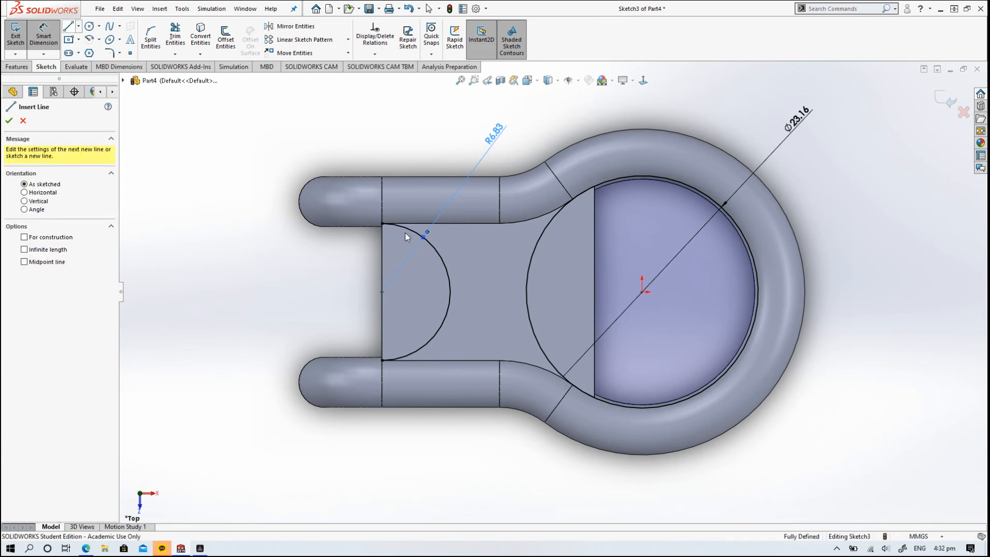
pyautogui.click(382, 224)
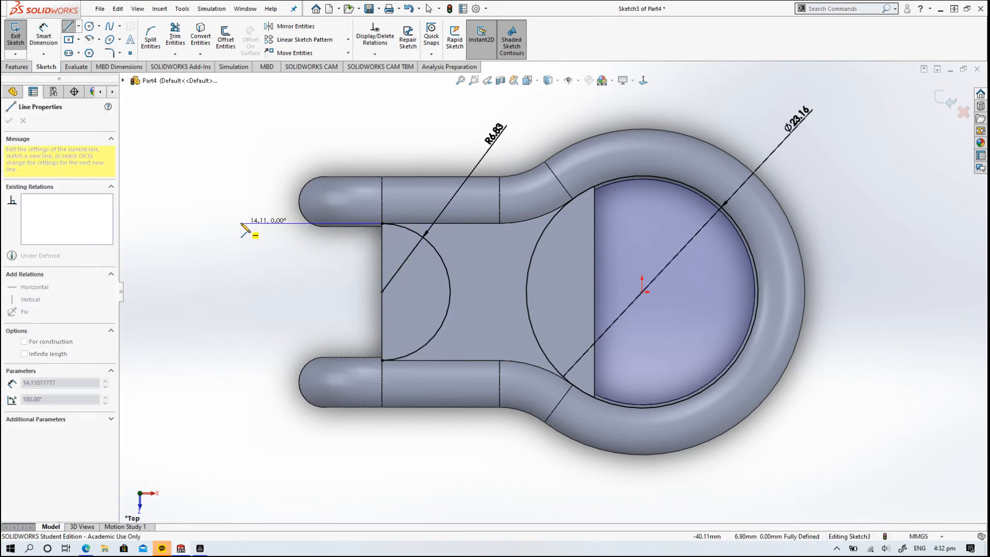
pyautogui.click(260, 225)
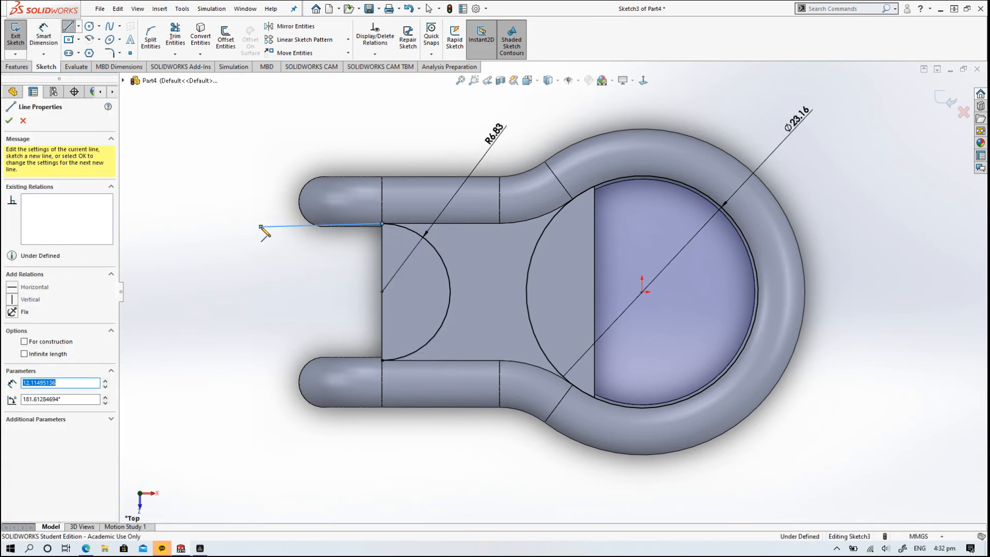
pyautogui.press('Escape')
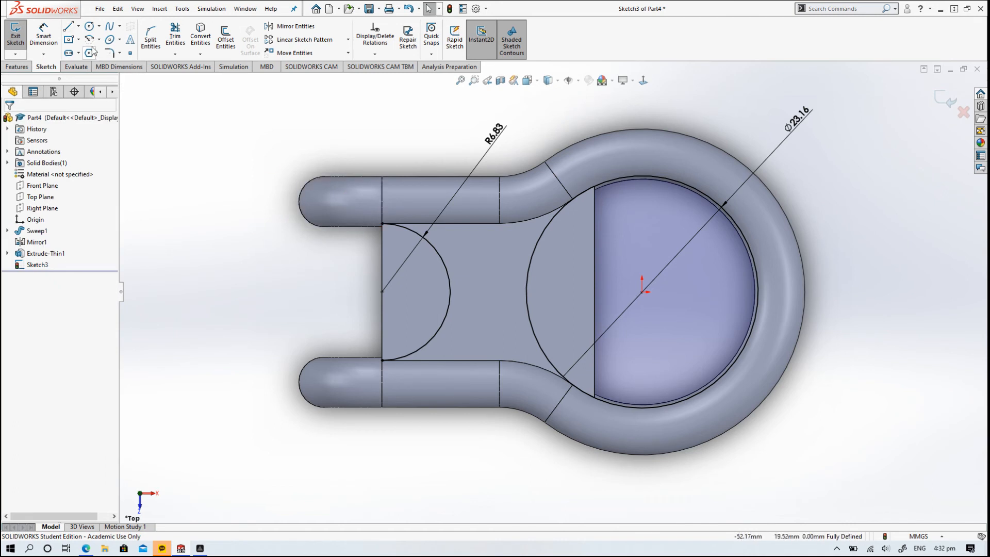
# Draw a horizontal line about 14.5 mm long from the arc's upper endpoint outward past the end of the tube leg
pyautogui.click(72, 31)
pyautogui.click(382, 224)
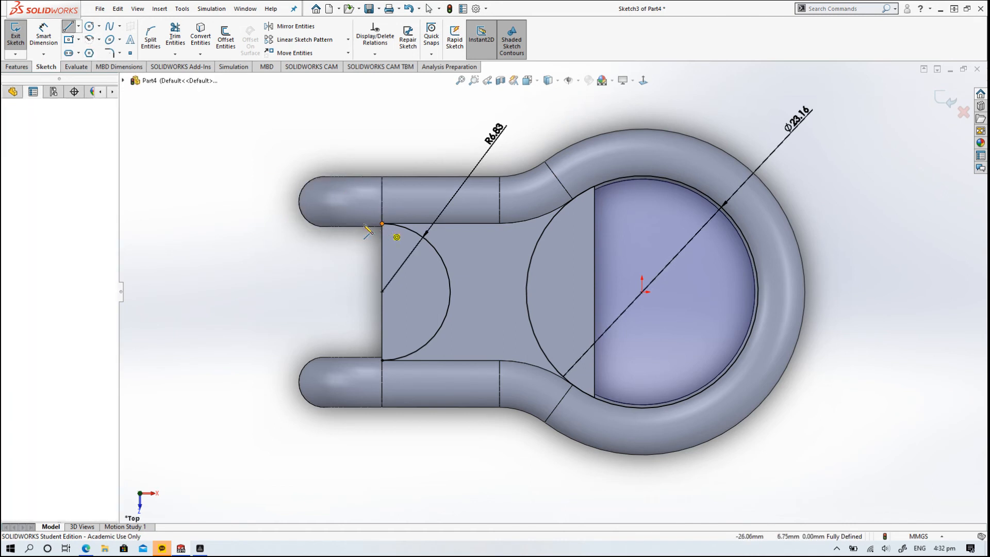
pyautogui.click(237, 224)
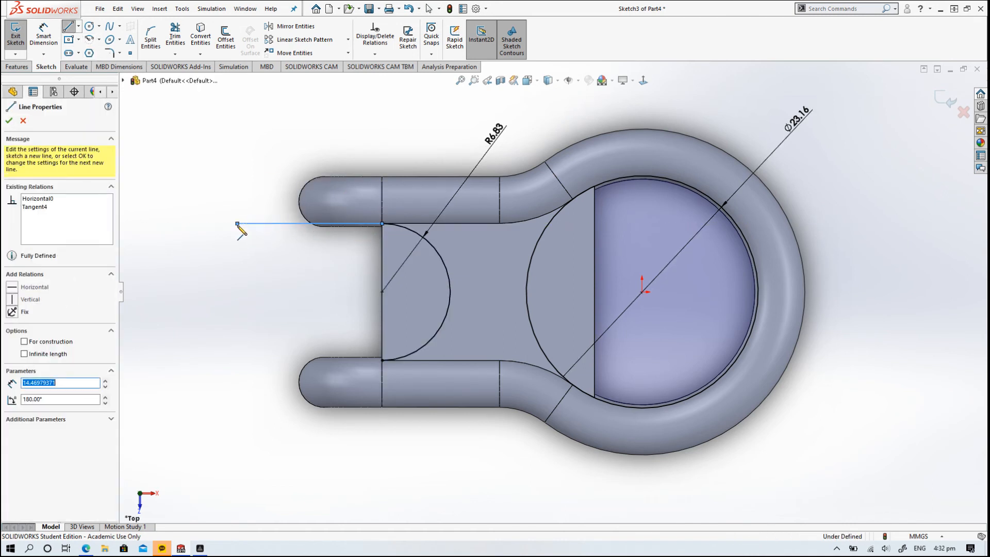
pyautogui.press('Escape')
# Draw a horizontal centerline about 46.3 mm long from the origin through the arc's centre and past the open end
pyautogui.click(79, 26)
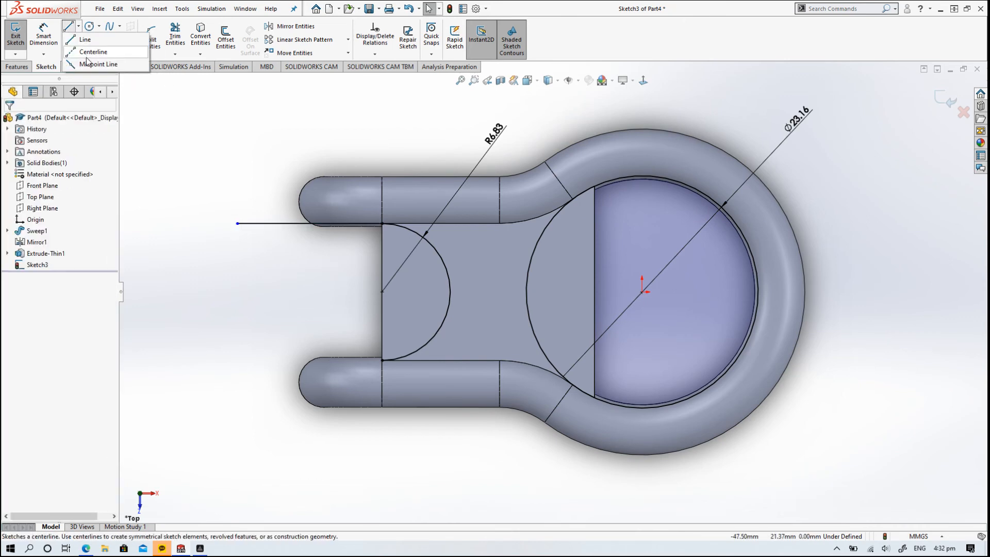
pyautogui.click(88, 53)
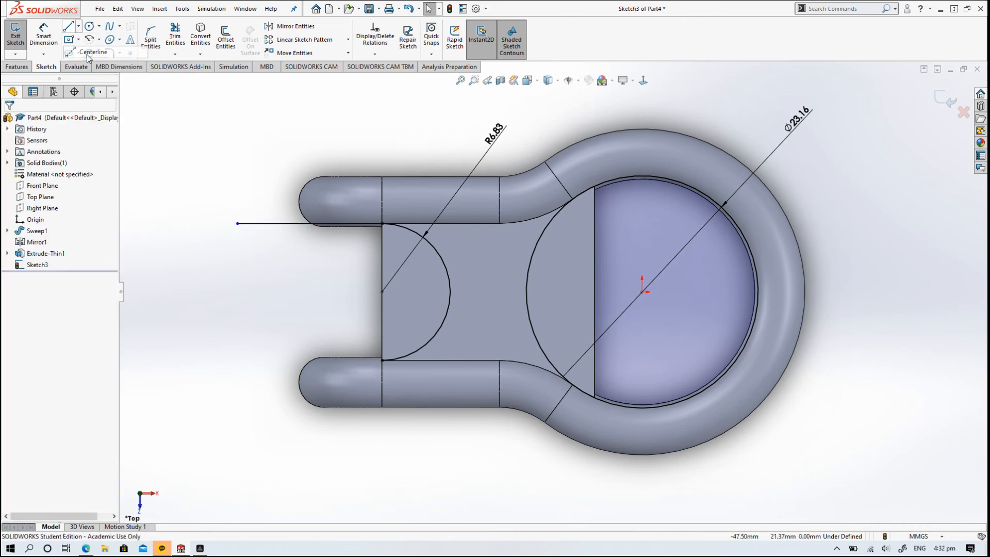
pyautogui.click(642, 292)
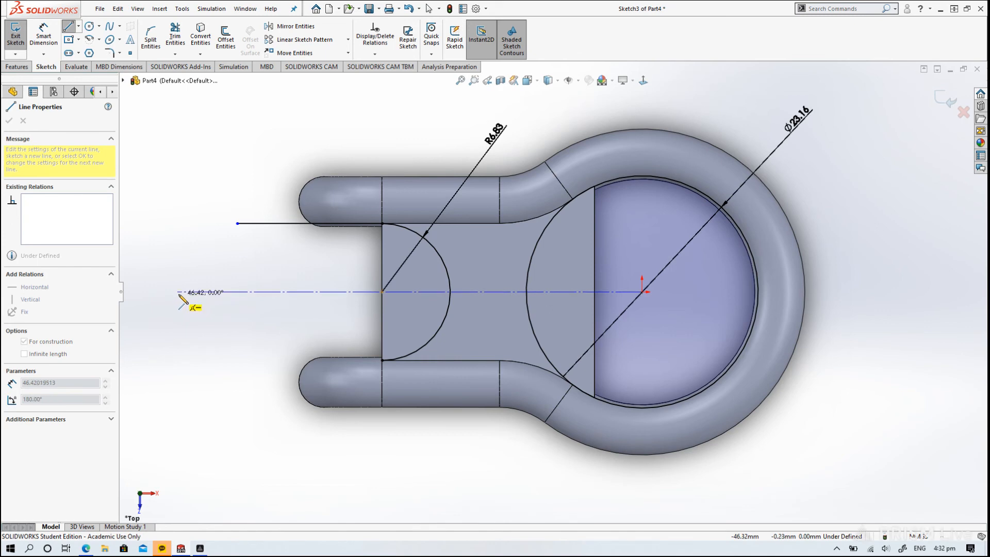
pyautogui.click(178, 292)
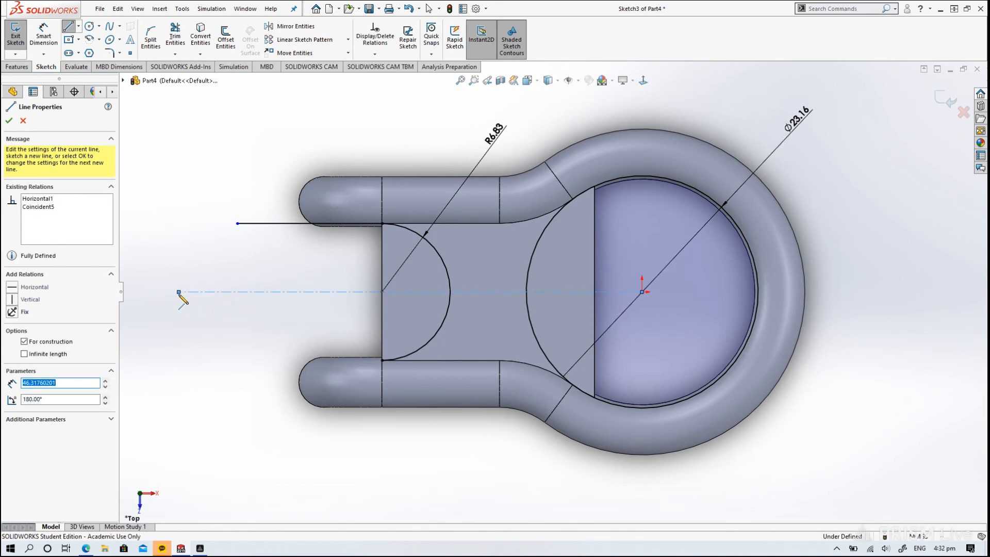
pyautogui.press('Escape')
# Mirror the horizontal line about the centerline with Copy enabled
pyautogui.click(258, 223)
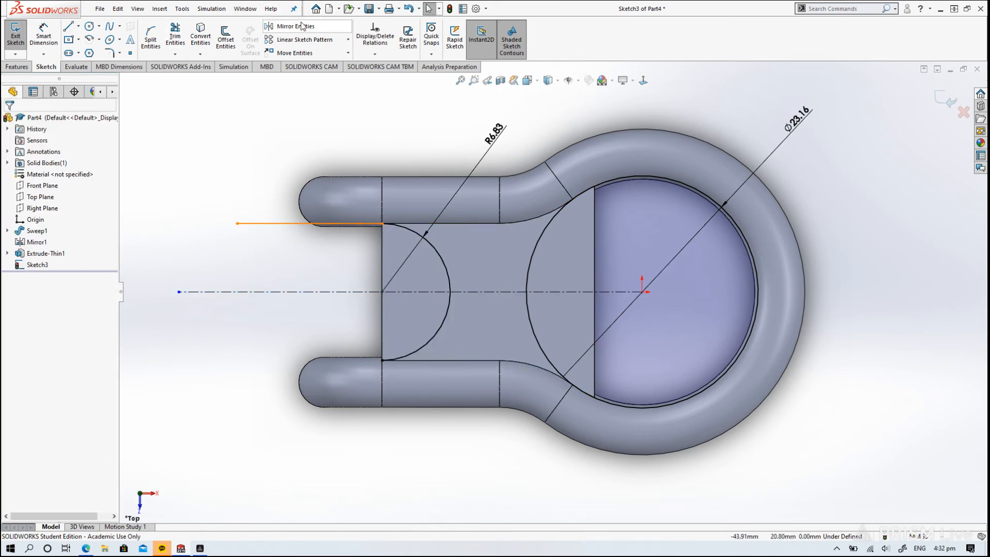
pyautogui.click(302, 26)
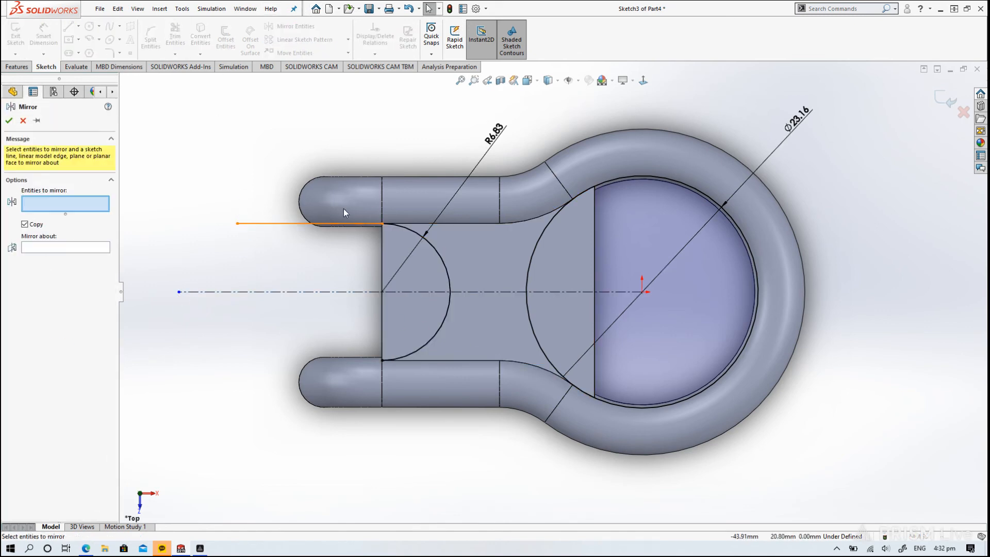
pyautogui.click(60, 248)
pyautogui.click(306, 292)
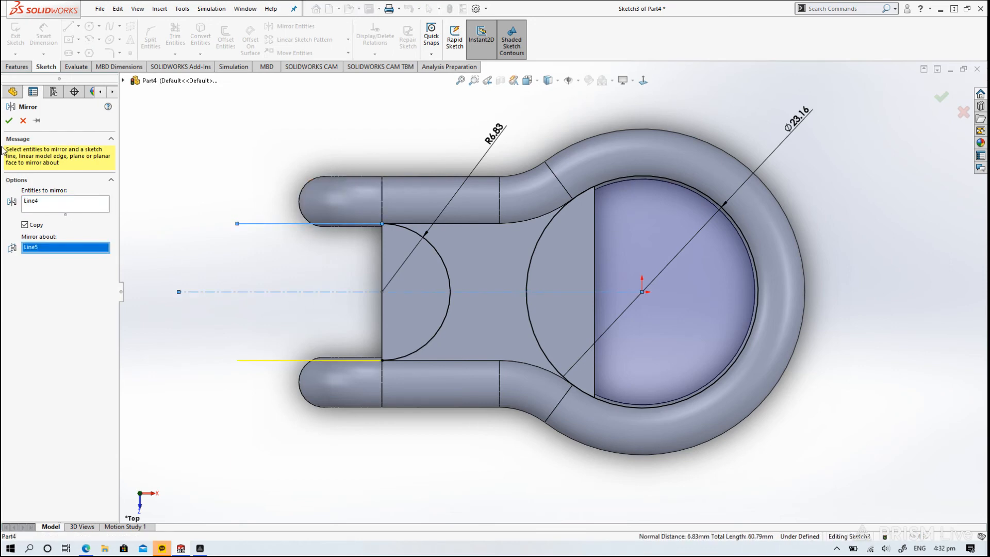
pyautogui.click(9, 121)
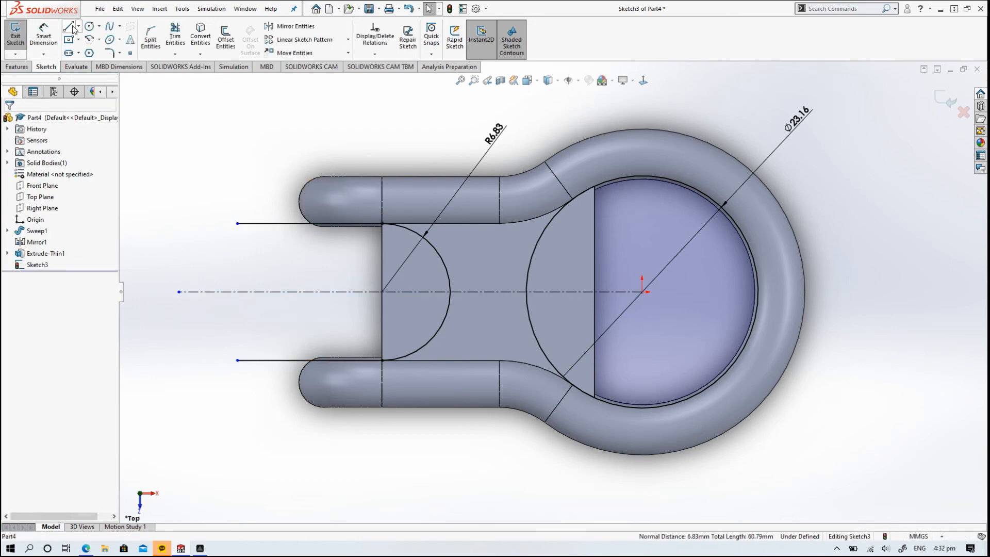
# Close the open profile with a vertical line joining the free ends of the two horizontal lines
pyautogui.click(68, 26)
pyautogui.click(237, 223)
pyautogui.click(237, 360)
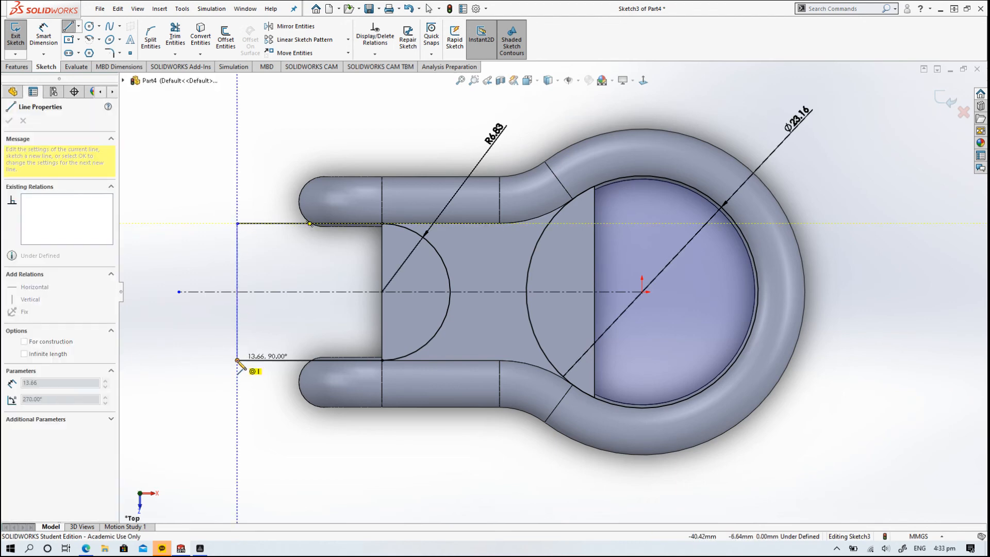
pyautogui.press('Escape')
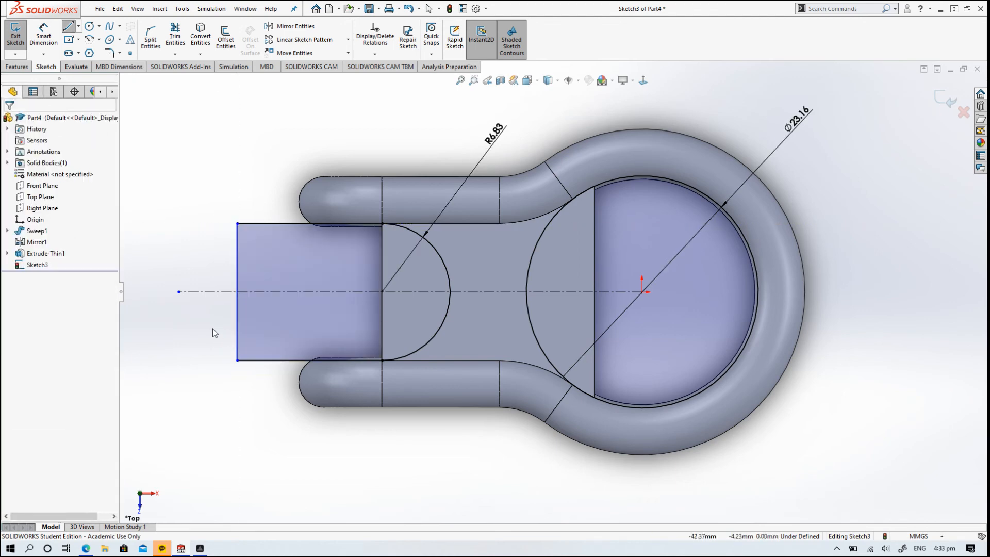
# Dimension the length of the upper horizontal line of the open-end profile
pyautogui.click(51, 28)
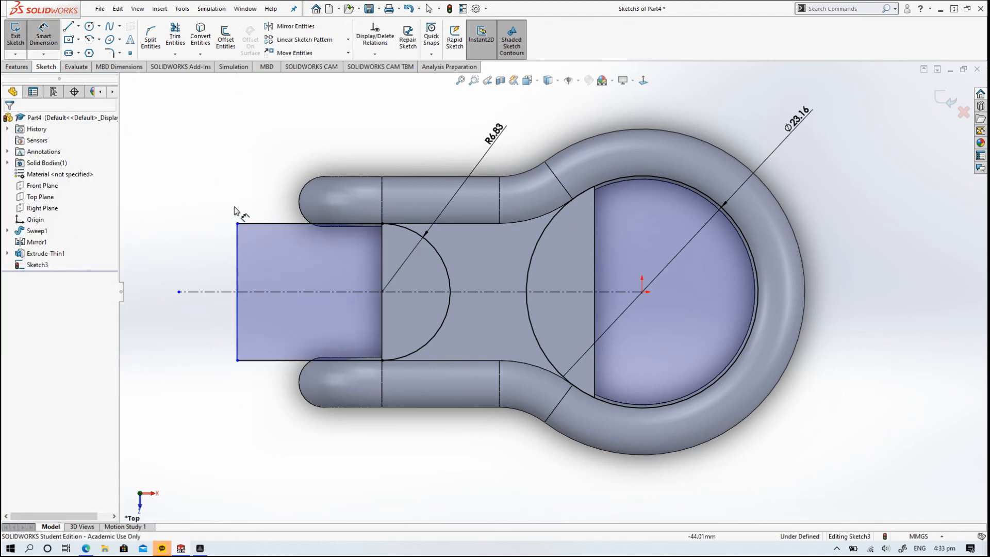
pyautogui.click(280, 223)
pyautogui.click(309, 121)
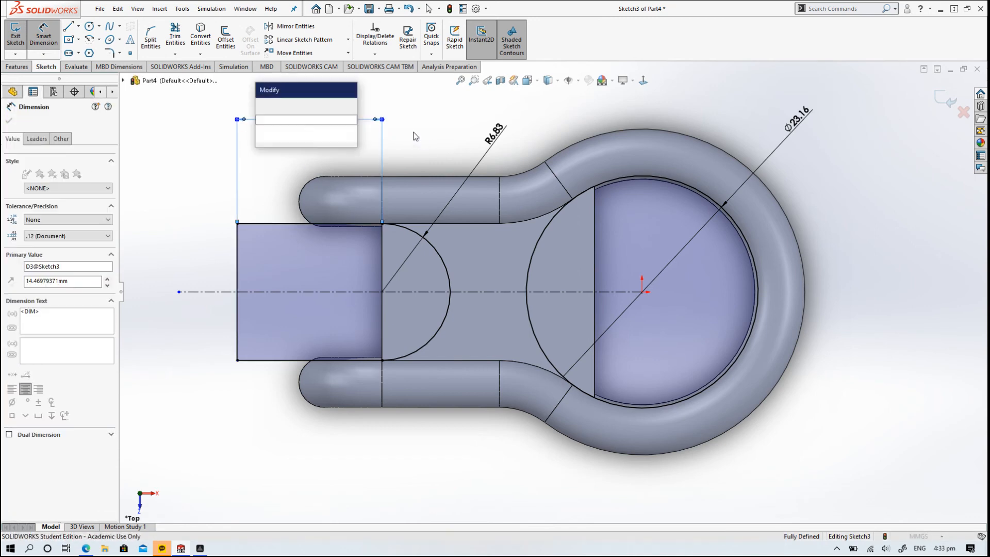
pyautogui.click(262, 108)
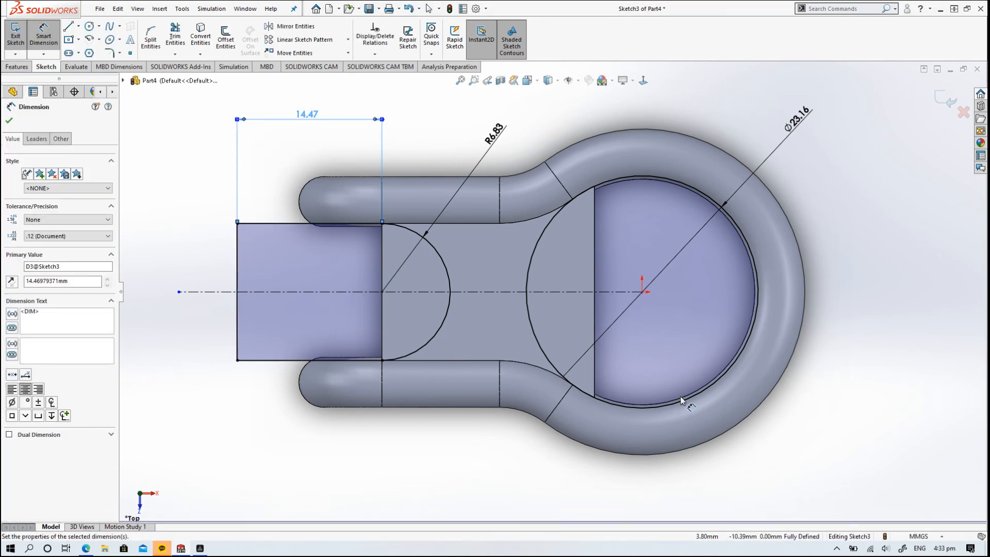
# Cut-extrude the circle and rounded slot profiles Through All in both directions through the bridging plate
pyautogui.moveTo(680, 399)
pyautogui.mouseDown(button='middle')
pyautogui.moveTo(731, 388)
pyautogui.moveTo(737, 309)
pyautogui.moveTo(724, 259)
pyautogui.moveTo(712, 258)
pyautogui.mouseUp(button='middle')
pyautogui.click(17, 66)
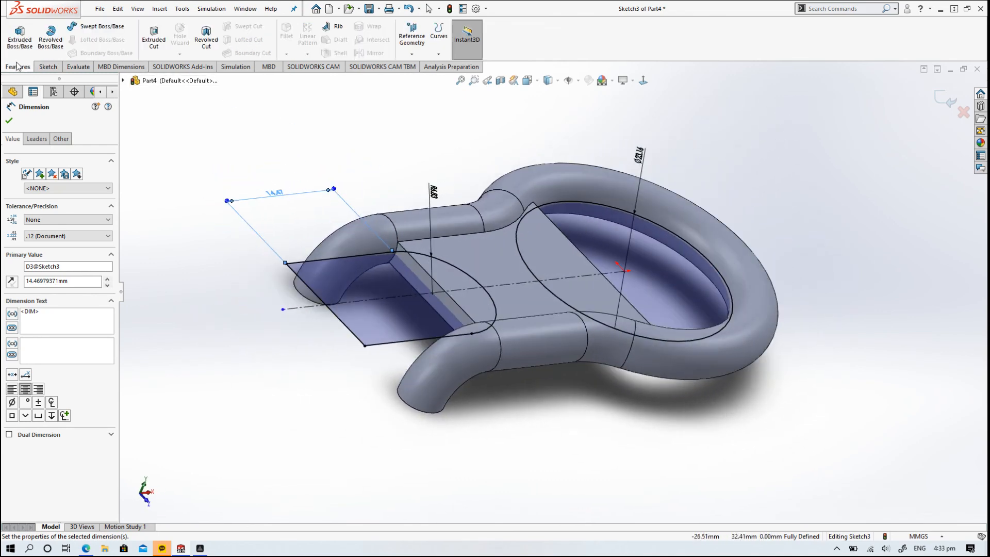
pyautogui.click(154, 35)
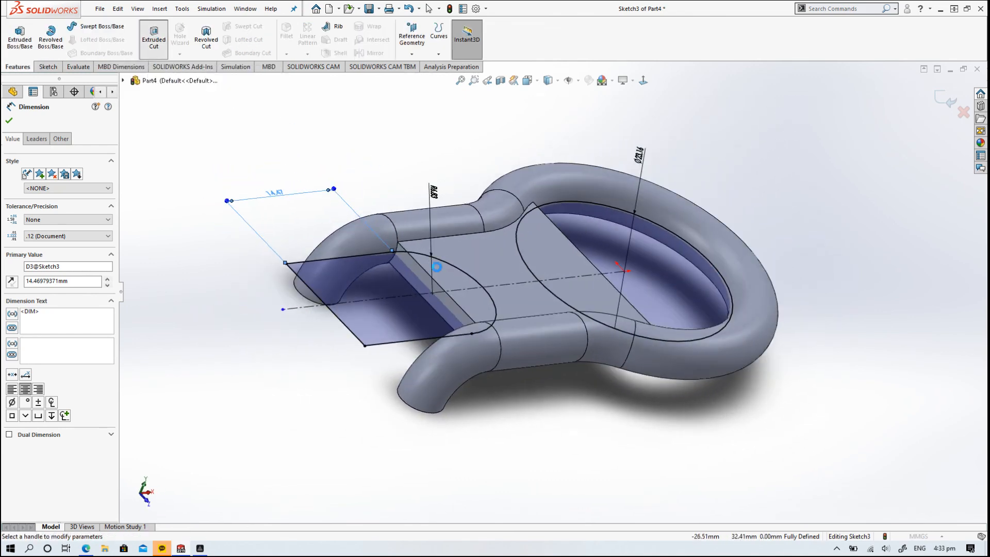
pyautogui.click(55, 183)
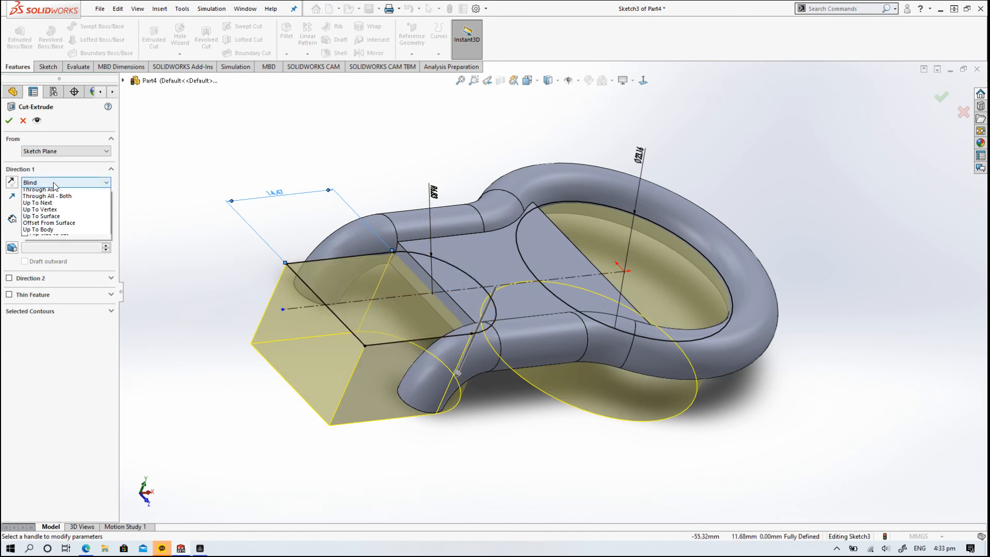
pyautogui.click(53, 202)
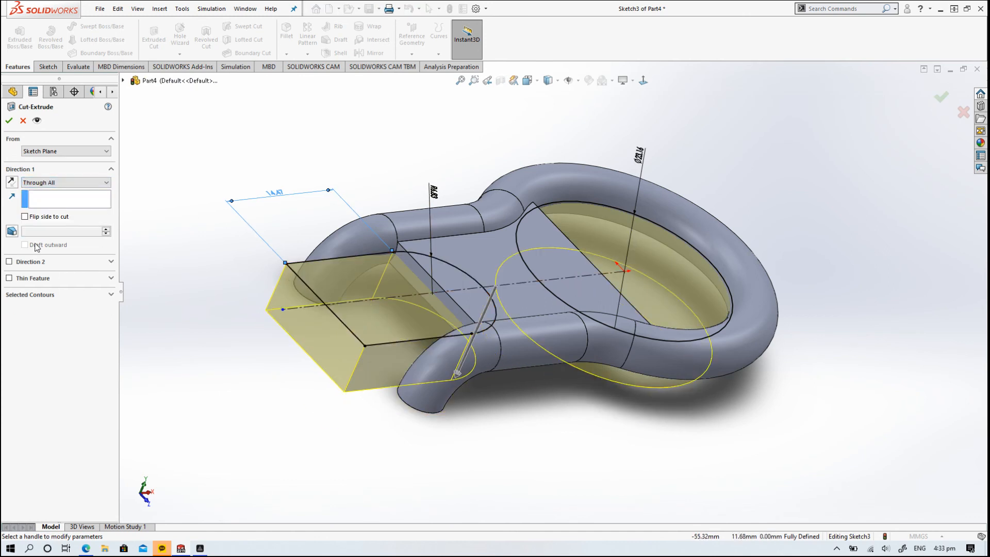
pyautogui.click(9, 262)
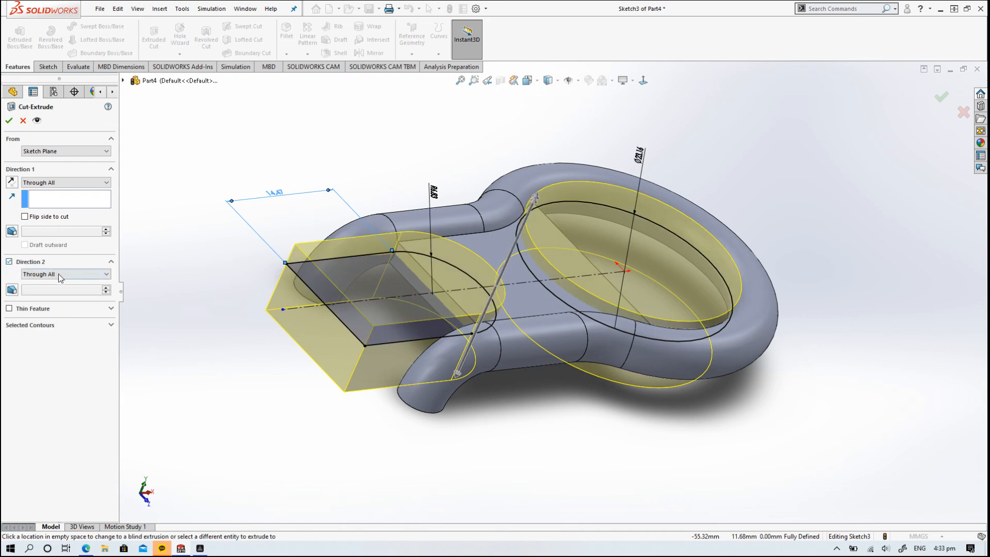
pyautogui.moveTo(360, 275); pyautogui.dragTo(345, 206, button='middle')
pyautogui.click(9, 121)
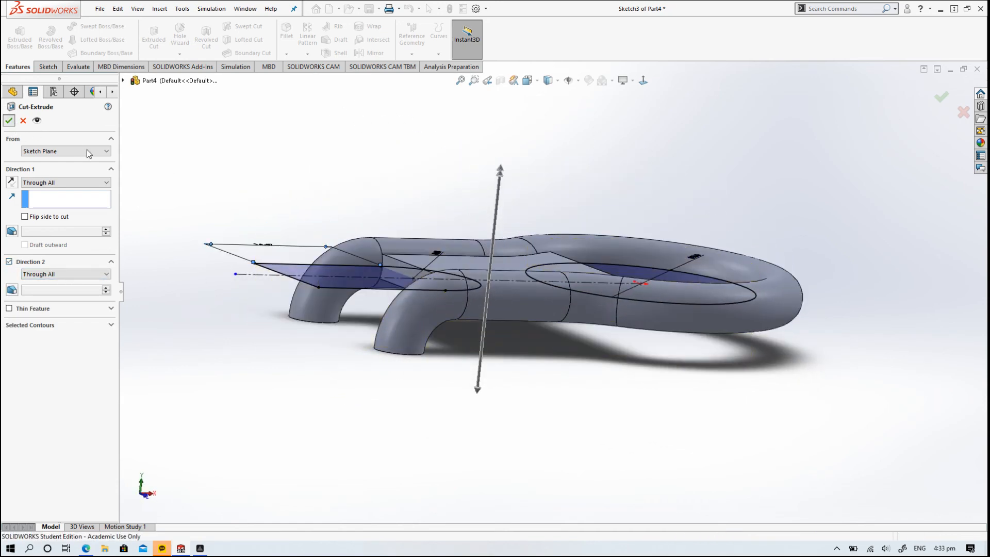
pyautogui.moveTo(508, 237)
pyautogui.mouseDown(button='middle')
pyautogui.moveTo(411, 268)
pyautogui.moveTo(412, 236)
pyautogui.moveTo(490, 225)
pyautogui.moveTo(526, 249)
pyautogui.moveTo(514, 254)
pyautogui.mouseUp(button='middle')
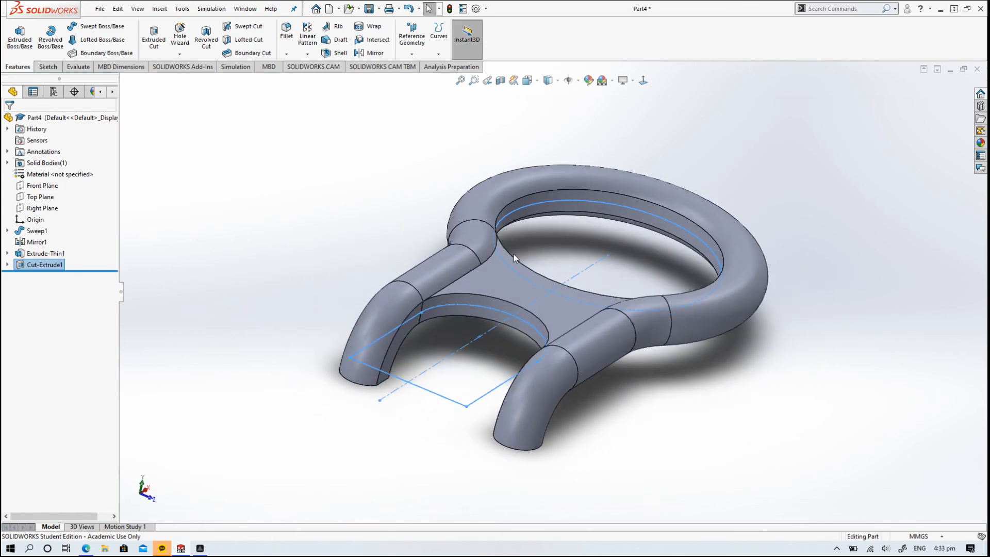
pyautogui.click(255, 191)
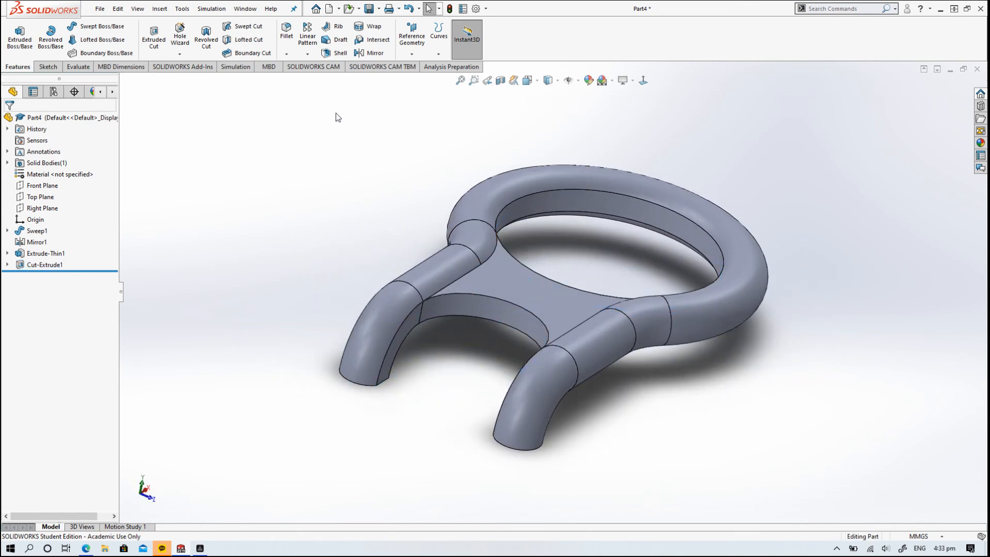
# Mirror the whole solid body about the flat end face of one tube leg with Merge solids enabled
pyautogui.click(374, 53)
pyautogui.moveTo(374, 295); pyautogui.dragTo(392, 189, button='middle')
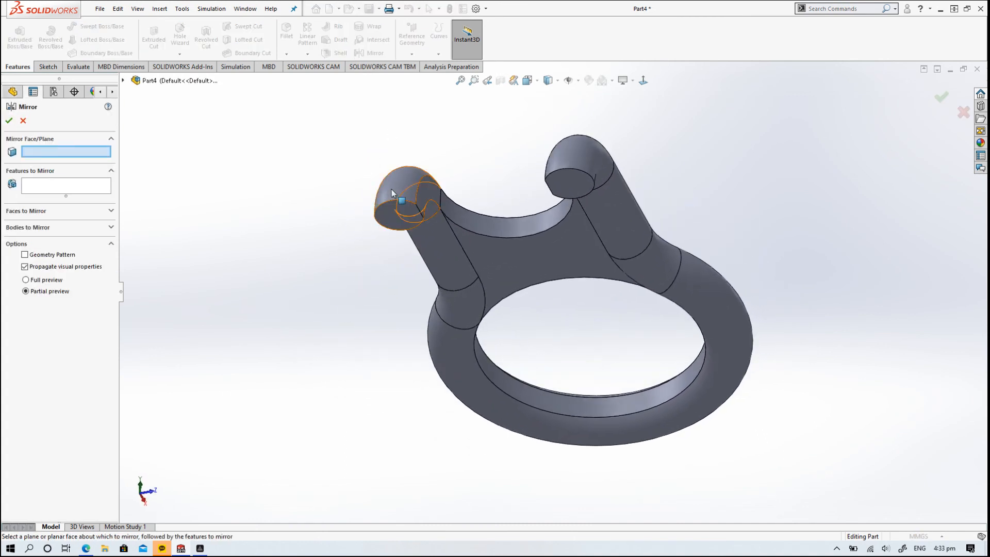
pyautogui.click(404, 213)
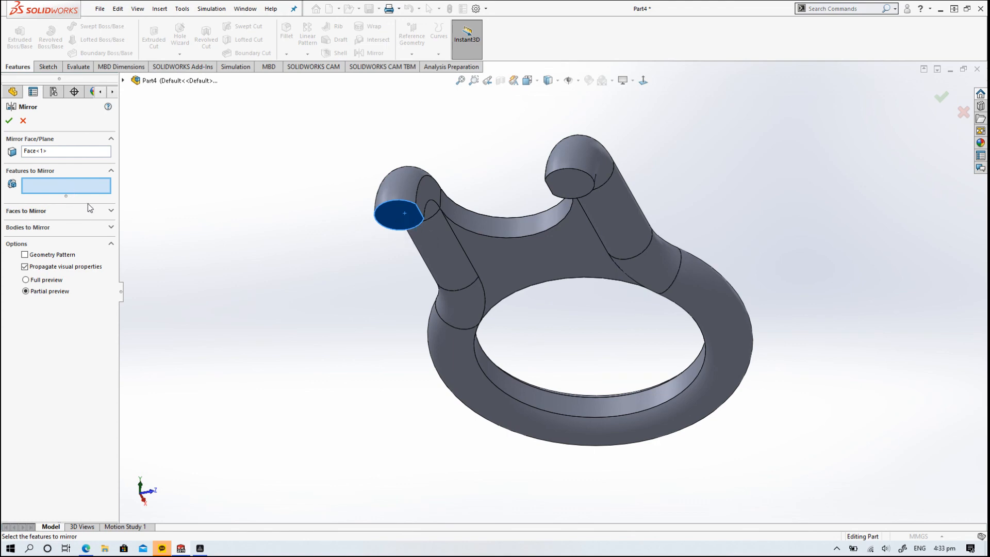
pyautogui.click(66, 228)
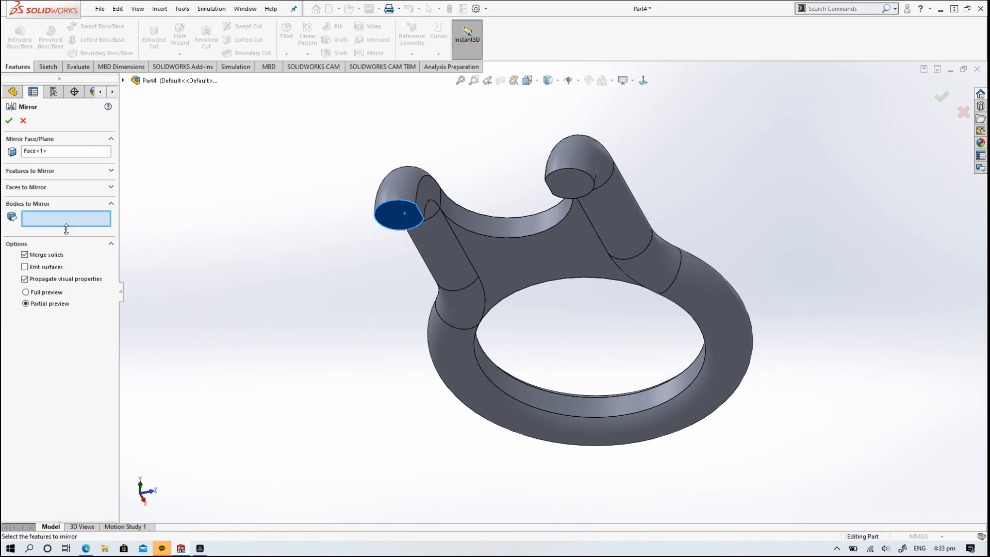
pyautogui.click(584, 266)
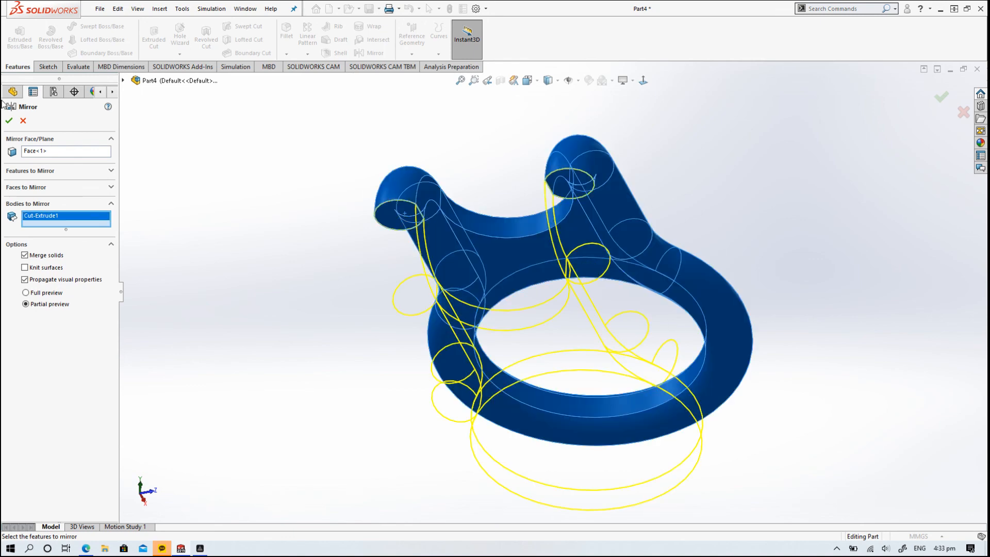
pyautogui.click(9, 122)
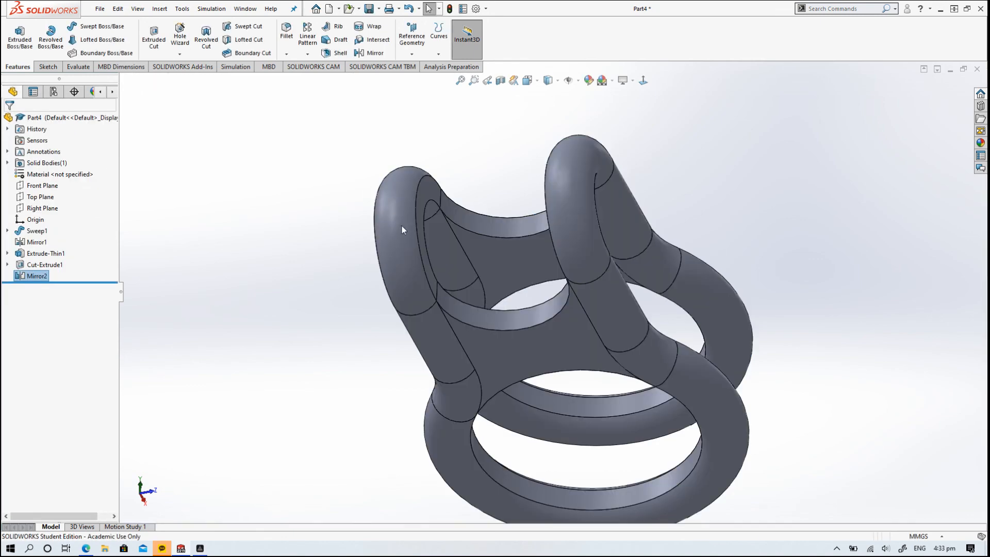
pyautogui.moveTo(674, 279); pyautogui.dragTo(679, 308, button='middle')
pyautogui.scroll(3, 457, 211)
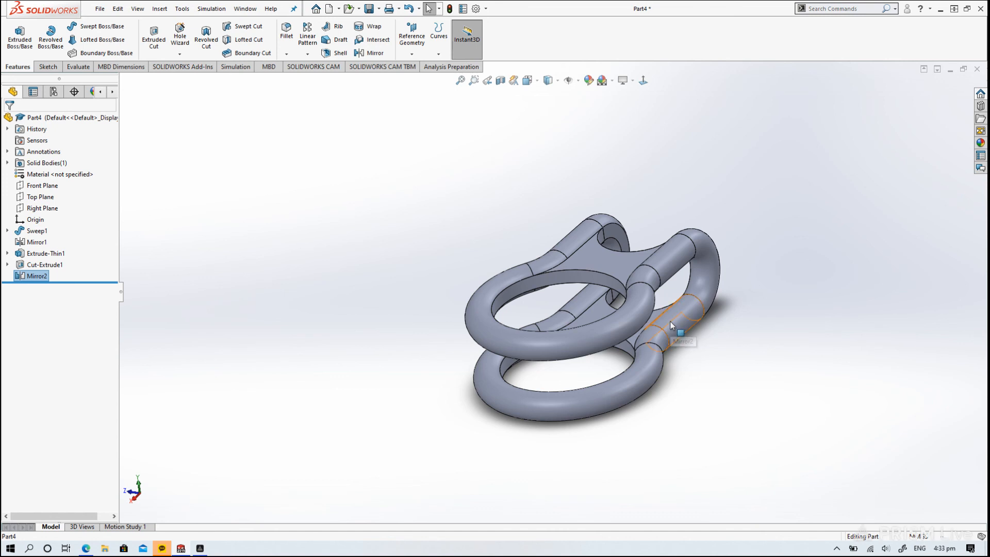
pyautogui.scroll(3, 607, 310)
pyautogui.scroll(-4, 565, 327)
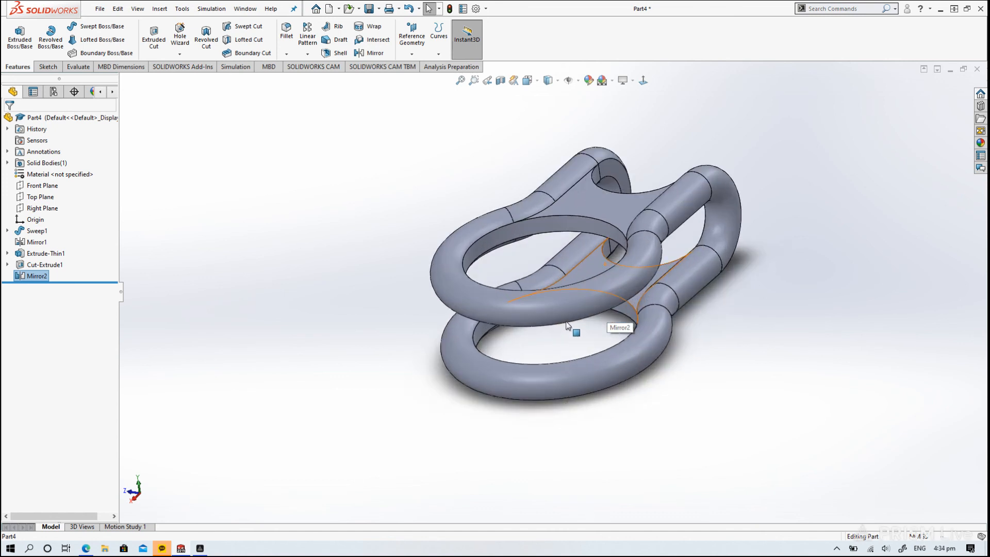
pyautogui.scroll(-2, 605, 201)
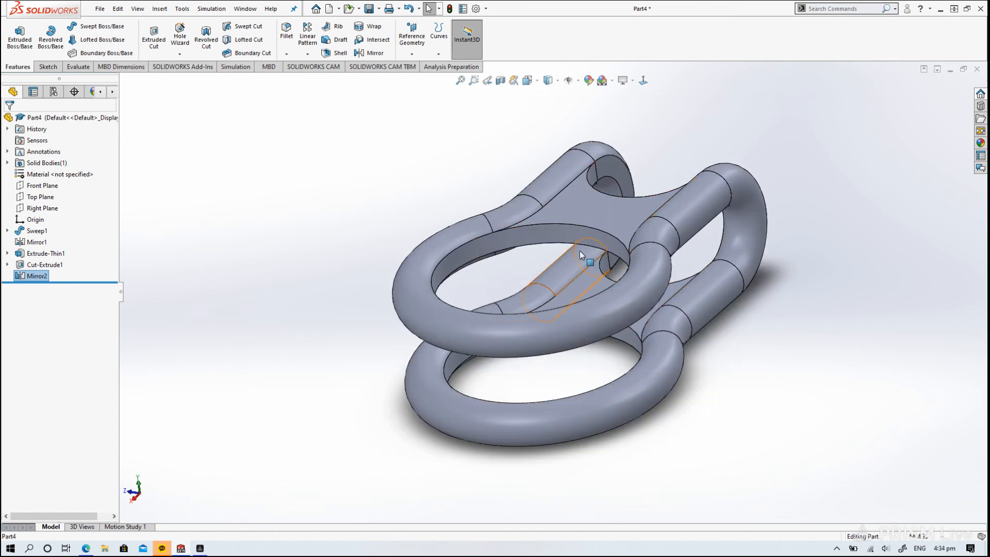
pyautogui.moveTo(541, 261)
pyautogui.mouseDown(button='middle')
pyautogui.moveTo(519, 261)
pyautogui.moveTo(515, 277)
pyautogui.moveTo(538, 266)
pyautogui.mouseUp(button='middle')
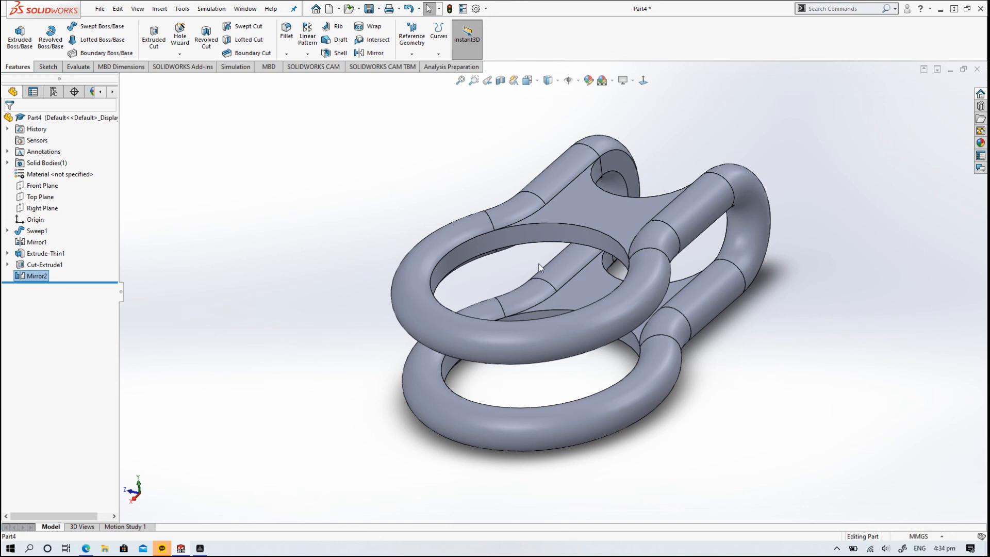